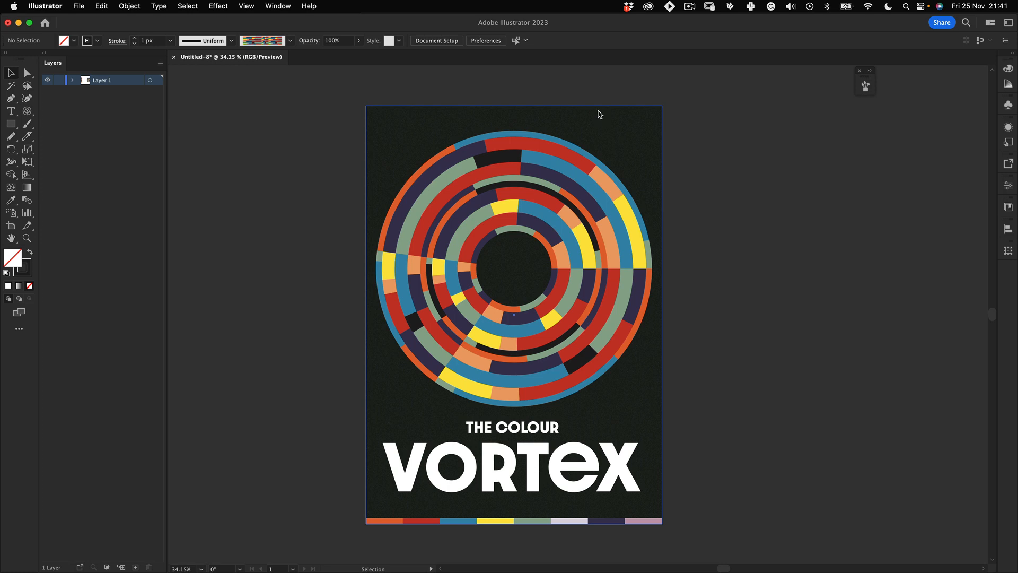
{"action": "left_click", "coordinate": [994, 6]}
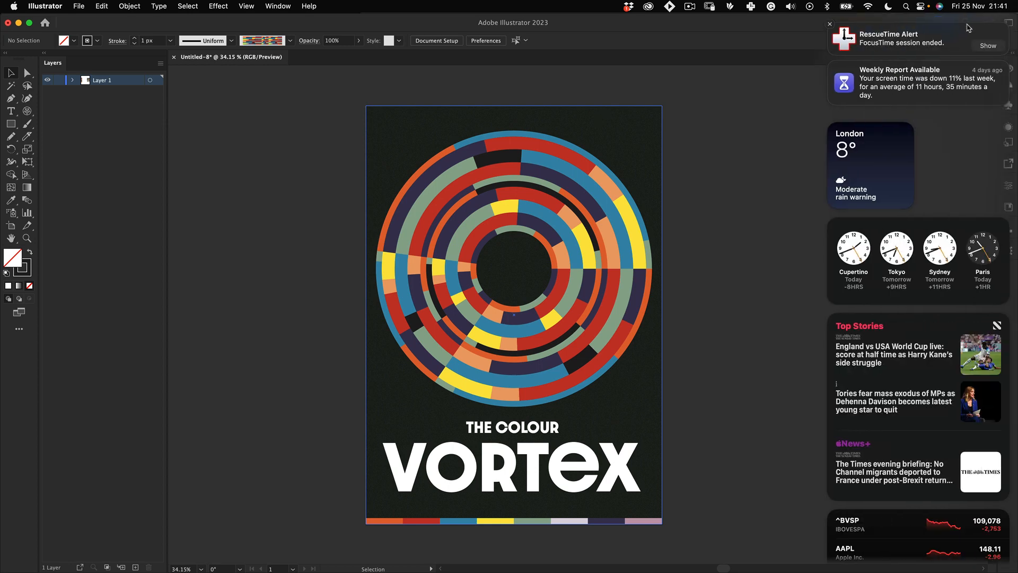
{"action": "left_click", "coordinate": [995, 6]}
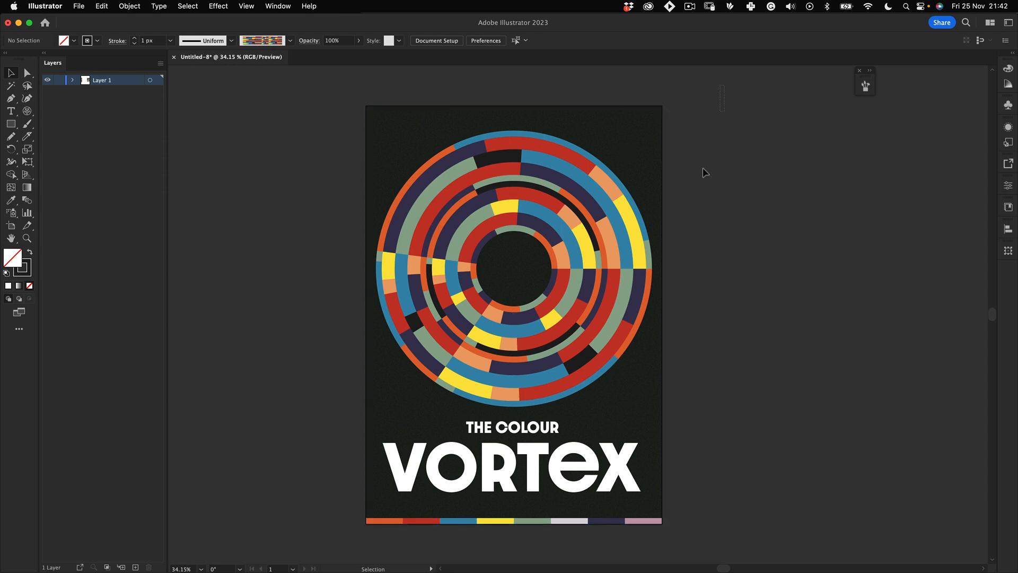
{"action": "scroll", "coordinate": [316, 536], "scroll_direction": "down", "scroll_amount": 2}
{"action": "key", "text": "super+a"}
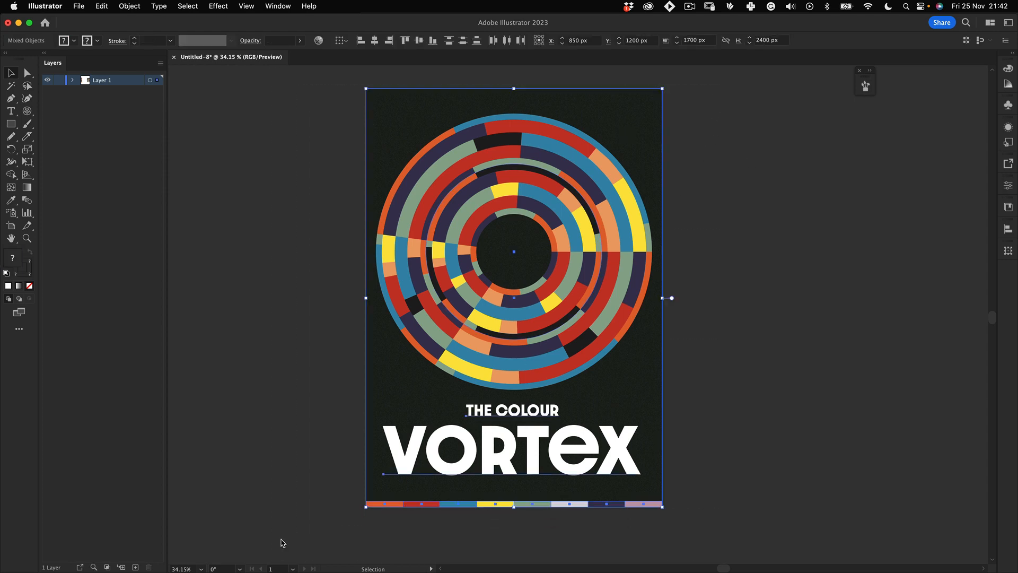
{"action": "left_click", "coordinate": [702, 129]}
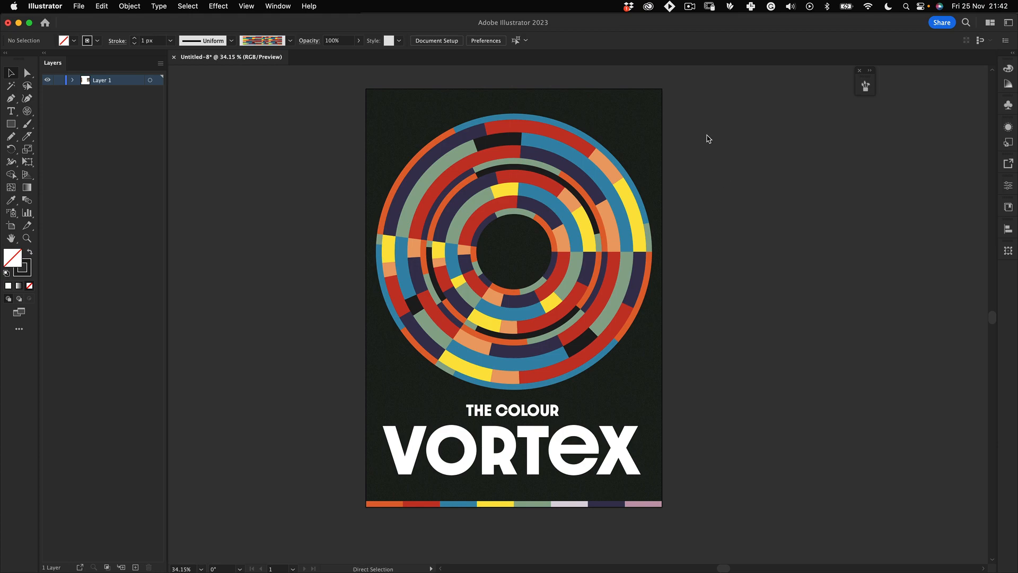
Create a new portrait document 1700 px wide and 2400 px high in RGB colour with one artboard
{"action": "key", "text": "super+n"}
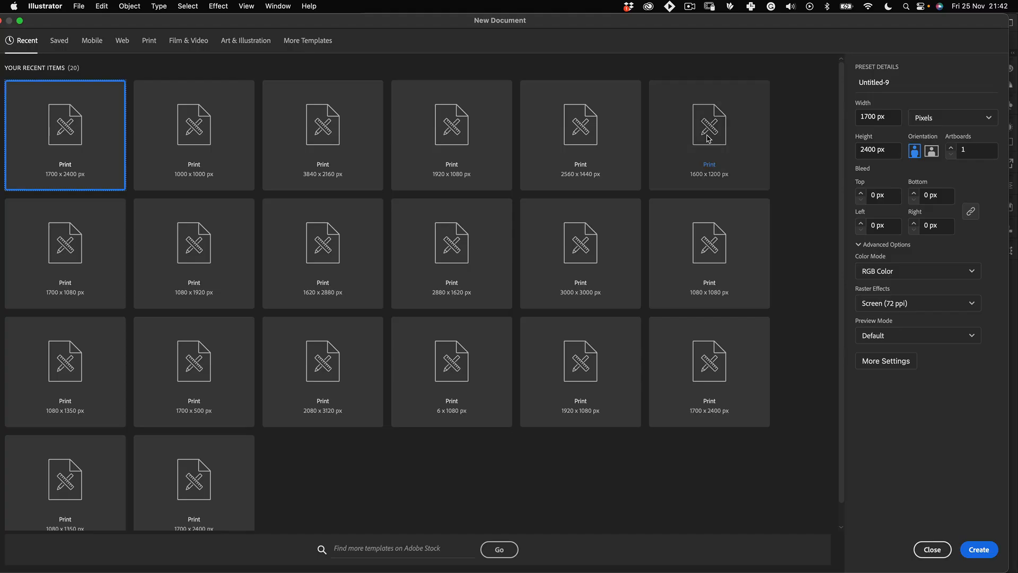
{"action": "left_click_drag", "start_coordinate": [802, 17], "coordinate": [520, 17]}
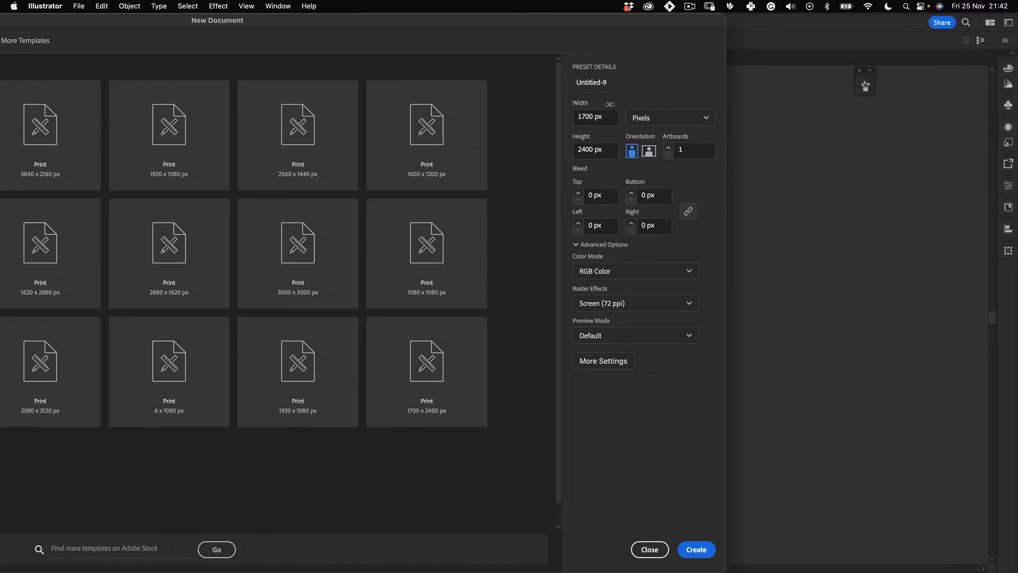
{"action": "left_click", "coordinate": [607, 118]}
{"action": "left_click", "coordinate": [703, 548]}
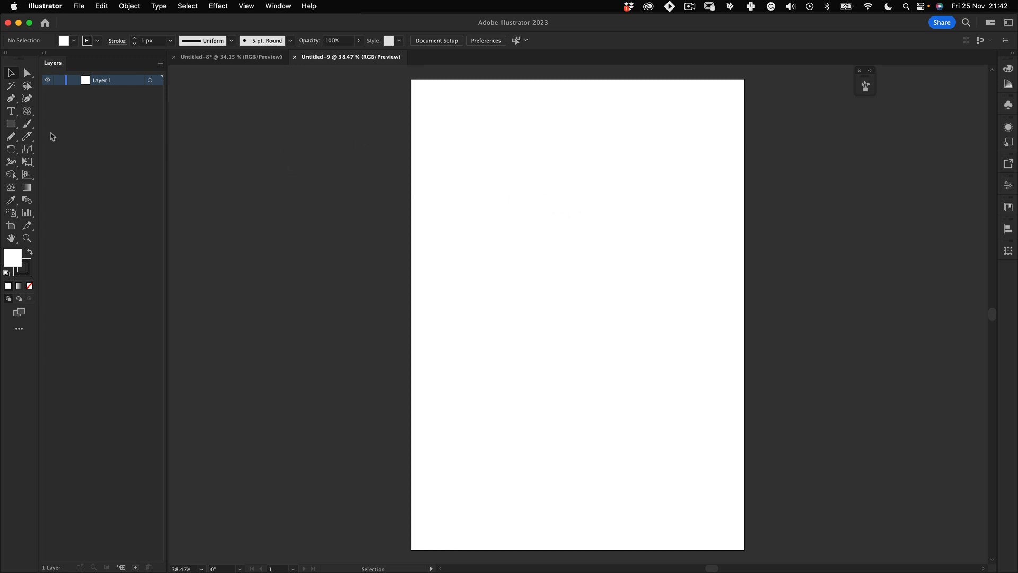
Choose the Rectangular Grid tool and set its default size to 1700 px wide and 2400 px high
{"action": "left_click", "coordinate": [30, 114]}
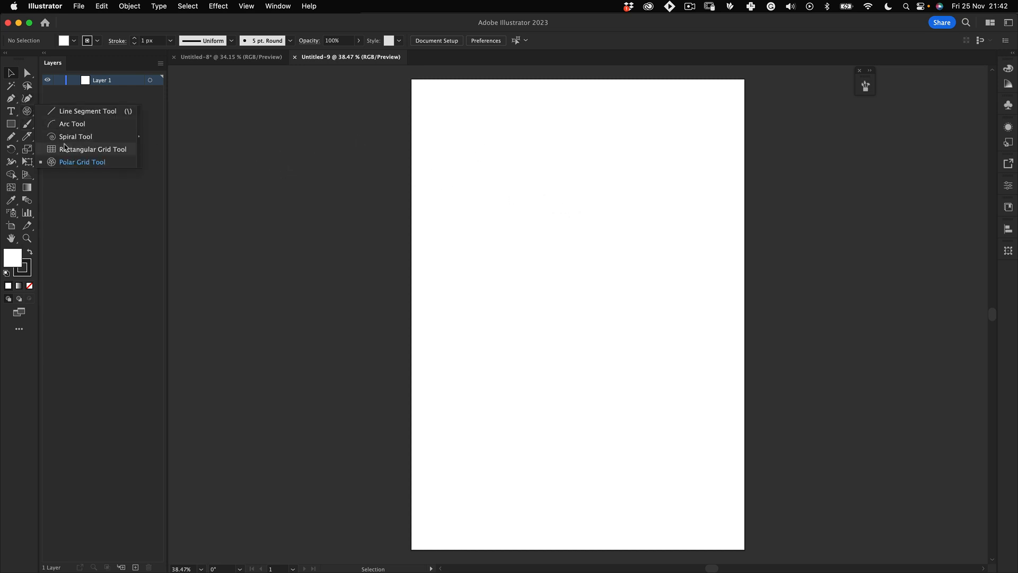
{"action": "left_click", "coordinate": [28, 113]}
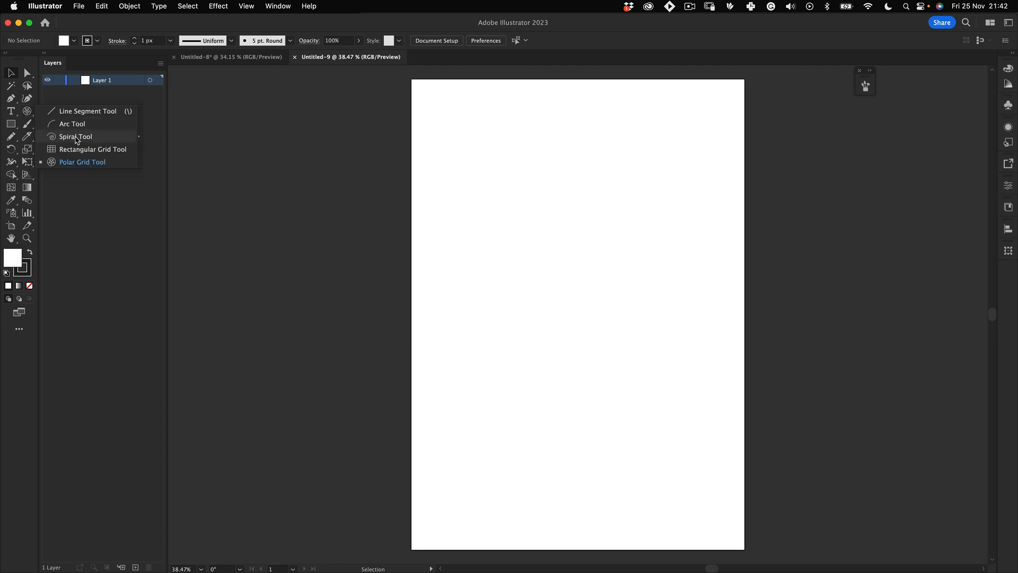
{"action": "left_click", "coordinate": [81, 150]}
{"action": "double_click", "coordinate": [27, 111]}
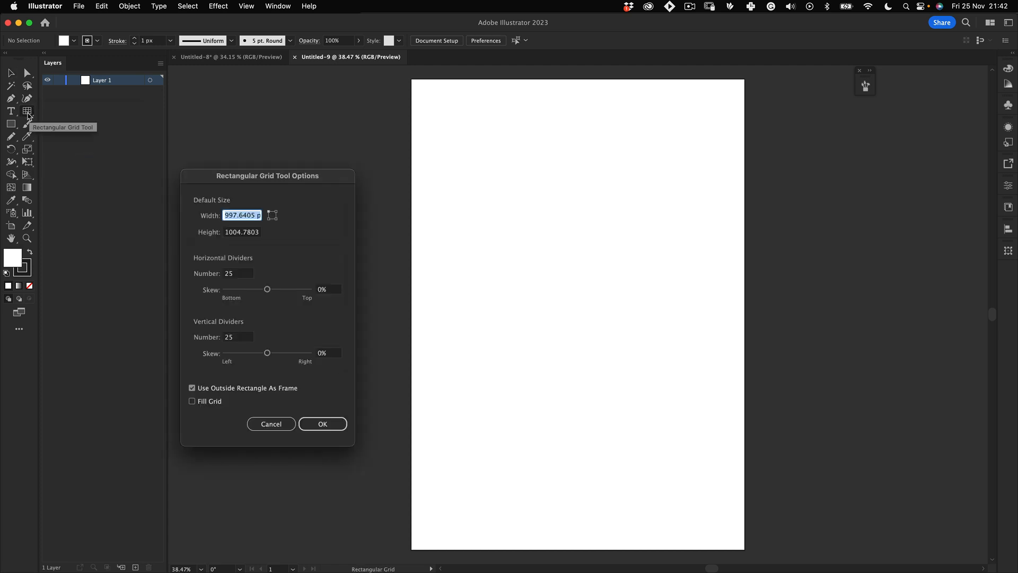
{"action": "left_click_drag", "start_coordinate": [263, 176], "coordinate": [456, 141]}
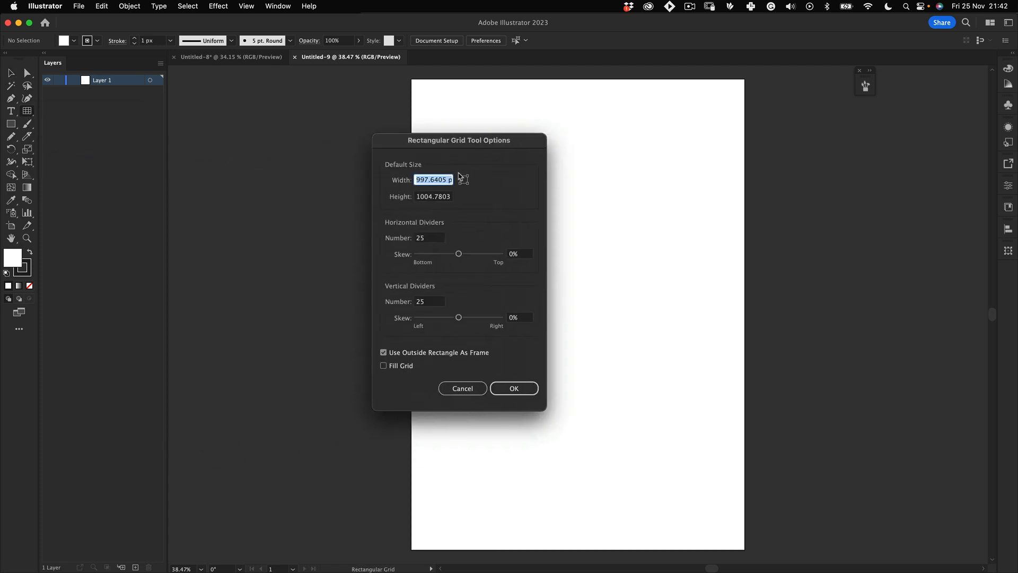
{"action": "left_click", "coordinate": [443, 180]}
{"action": "key", "text": "super+a"}
{"action": "key", "text": "BackSpace"}
{"action": "type", "text": "1700"}
{"action": "key", "text": "Tab"}
{"action": "type", "text": "2400"}
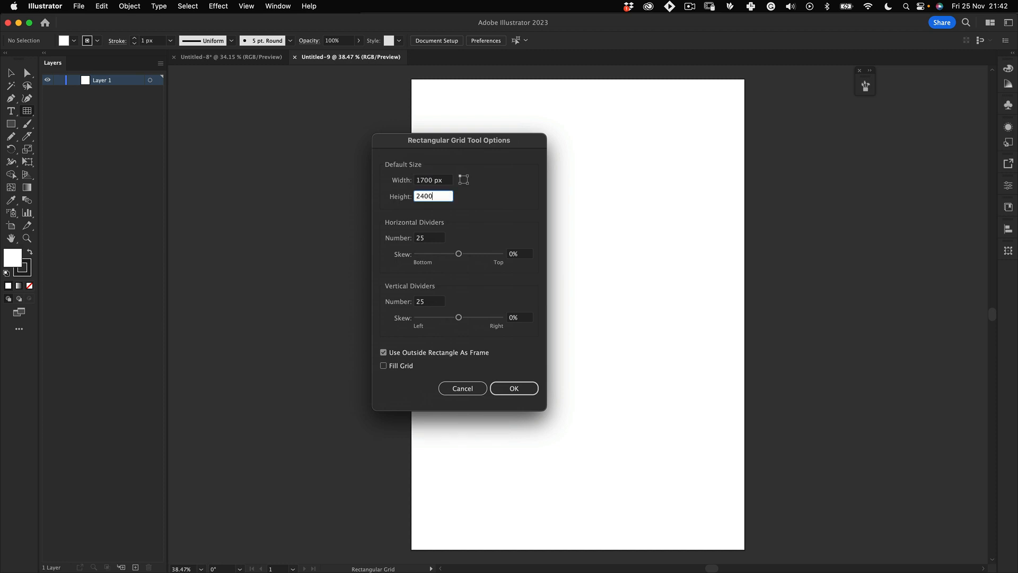
{"action": "key", "text": "Tab"}
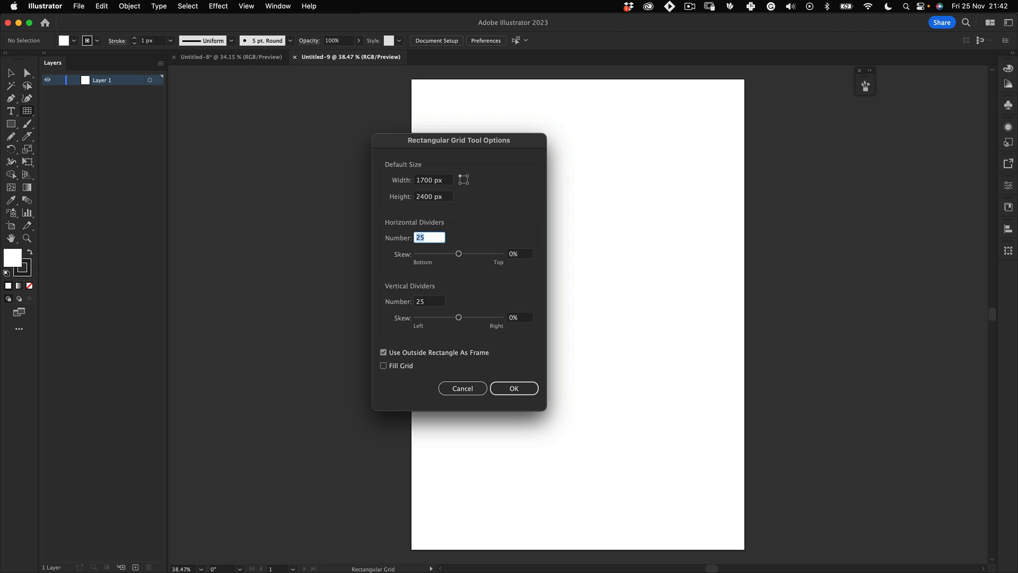
Set 75 horizontal and 50 vertical dividers, and place the 1700 x 2400 px grid on the canvas
{"action": "type", "text": "75"}
{"action": "key", "text": "Tab"}
{"action": "key", "text": "Tab"}
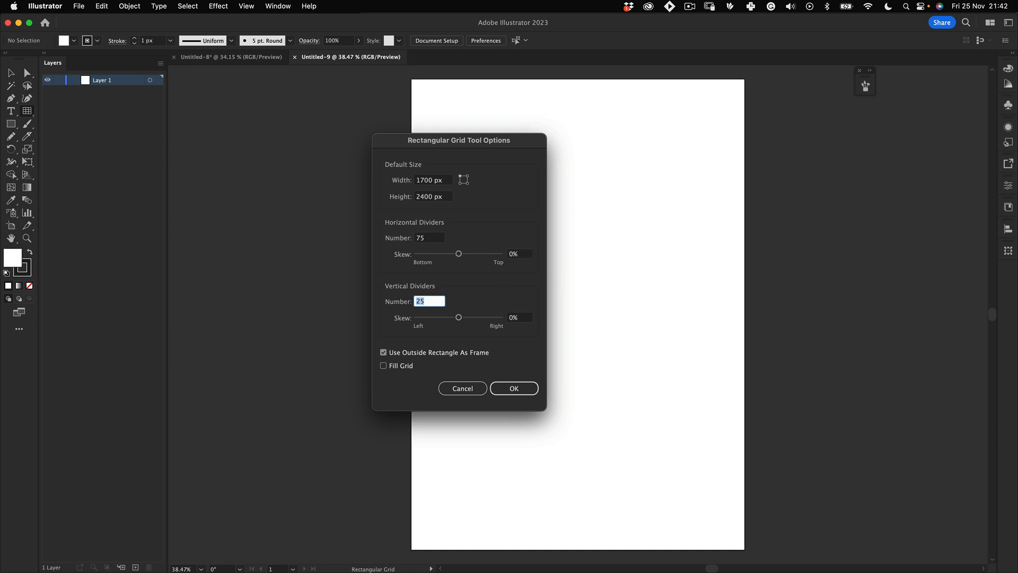
{"action": "type", "text": "50"}
{"action": "key", "text": "Tab"}
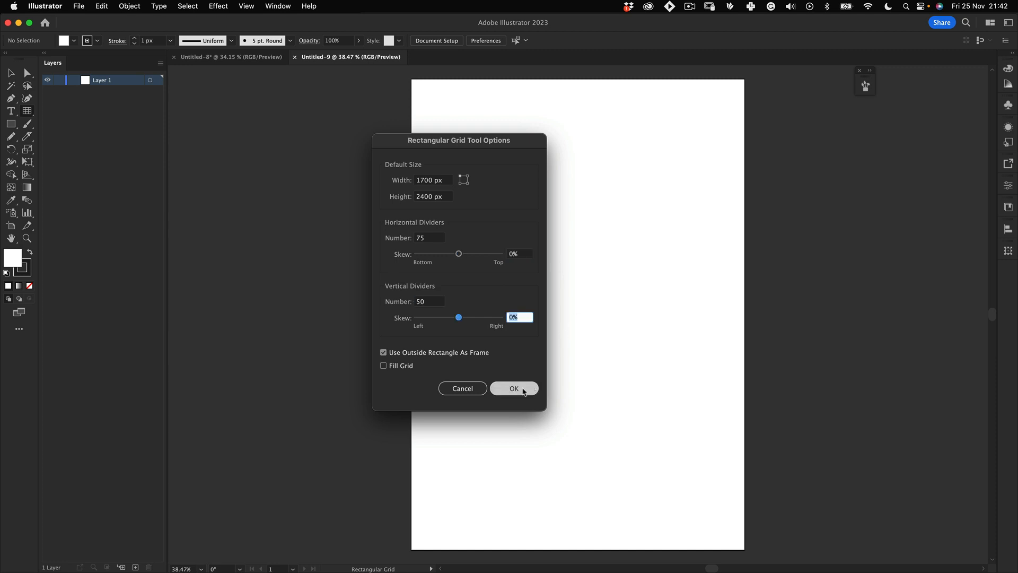
{"action": "left_click", "coordinate": [524, 391]}
{"action": "left_click", "coordinate": [530, 352]}
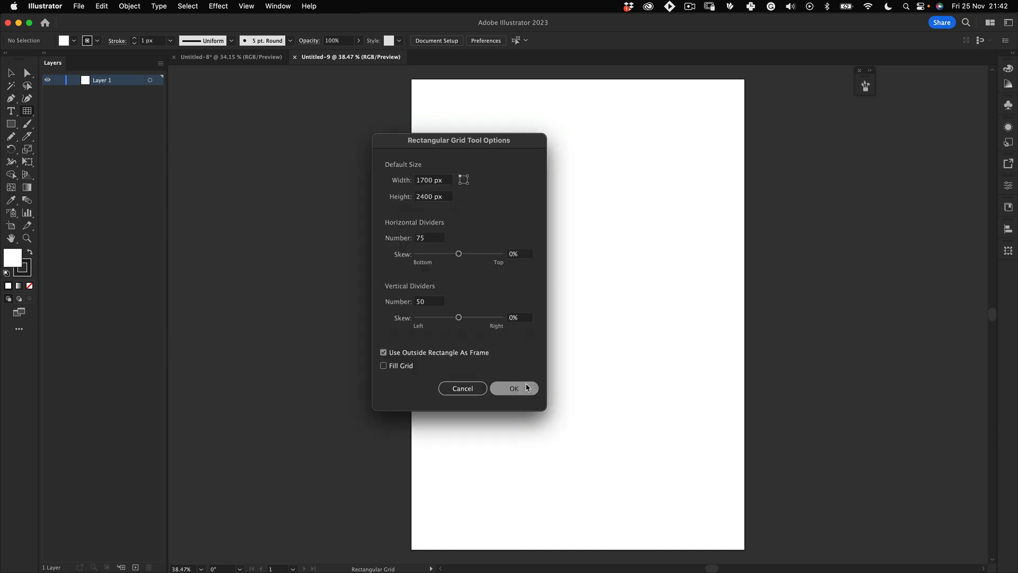
{"action": "left_click", "coordinate": [527, 388]}
{"action": "key", "text": "v"}
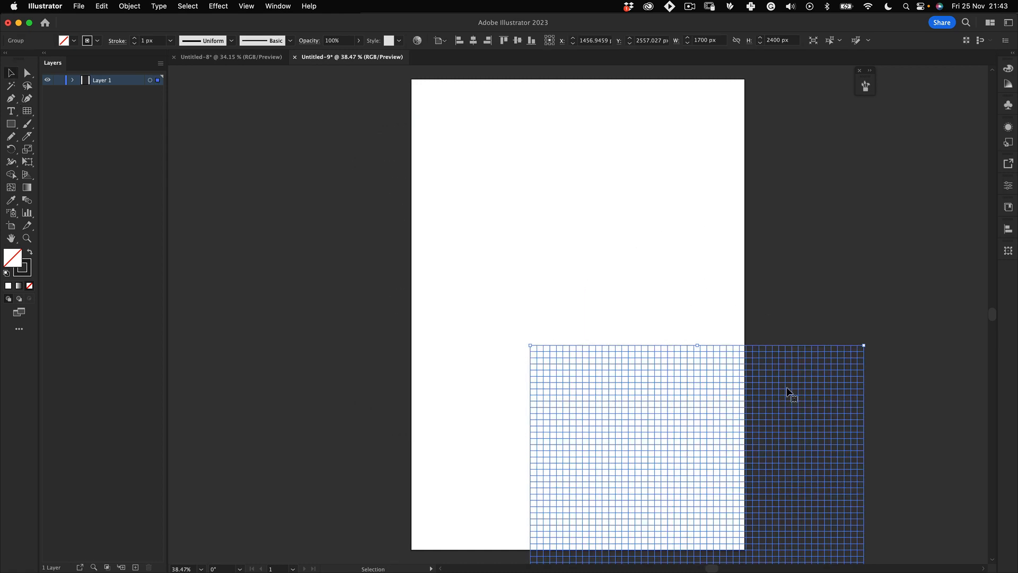
Centre the grid horizontally and vertically on the artboard so it covers the whole page
{"action": "left_click_drag", "start_coordinate": [788, 393], "coordinate": [635, 208]}
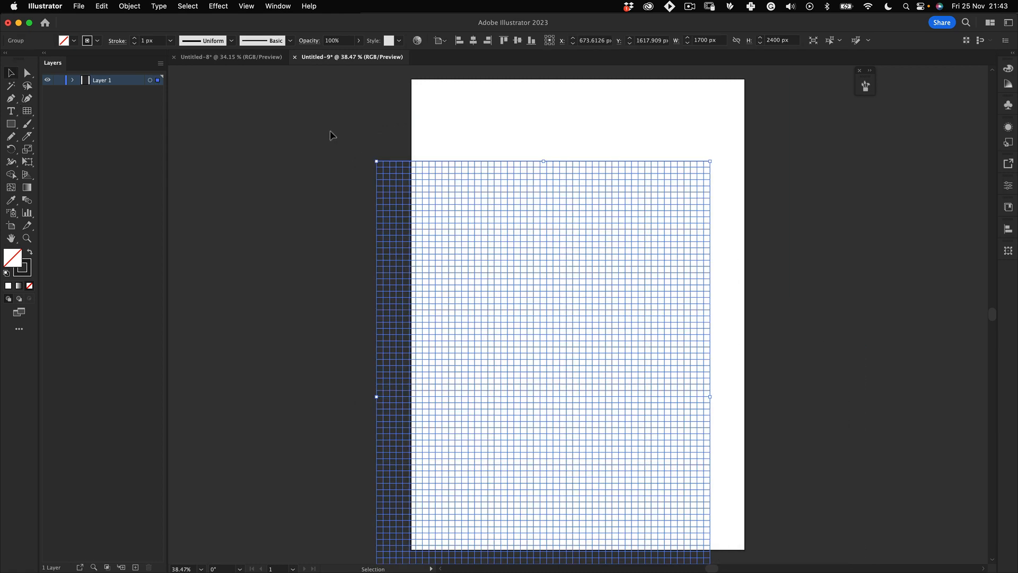
{"action": "left_click", "coordinate": [473, 40]}
{"action": "left_click", "coordinate": [517, 40]}
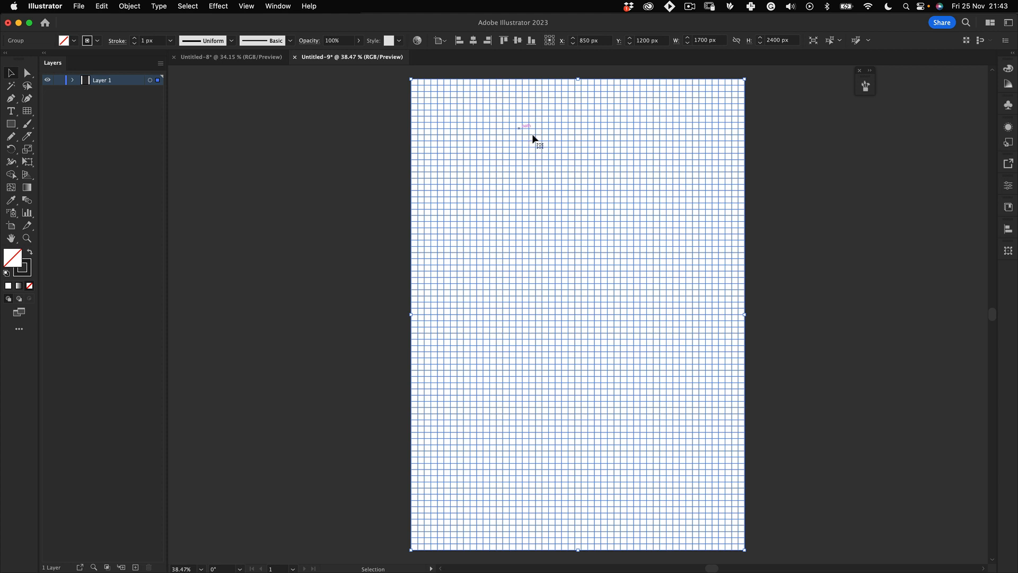
Lower the grid's opacity to 15% and deselect it
{"action": "left_click", "coordinate": [341, 41]}
{"action": "type", "text": "15"}
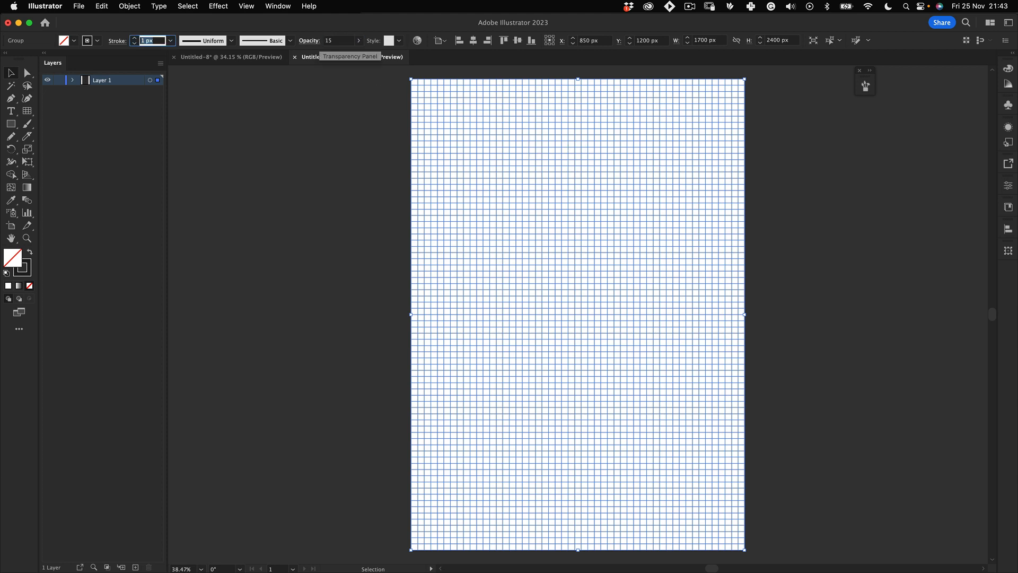
{"action": "key", "text": "shift+Tab"}
{"action": "left_click", "coordinate": [336, 255]}
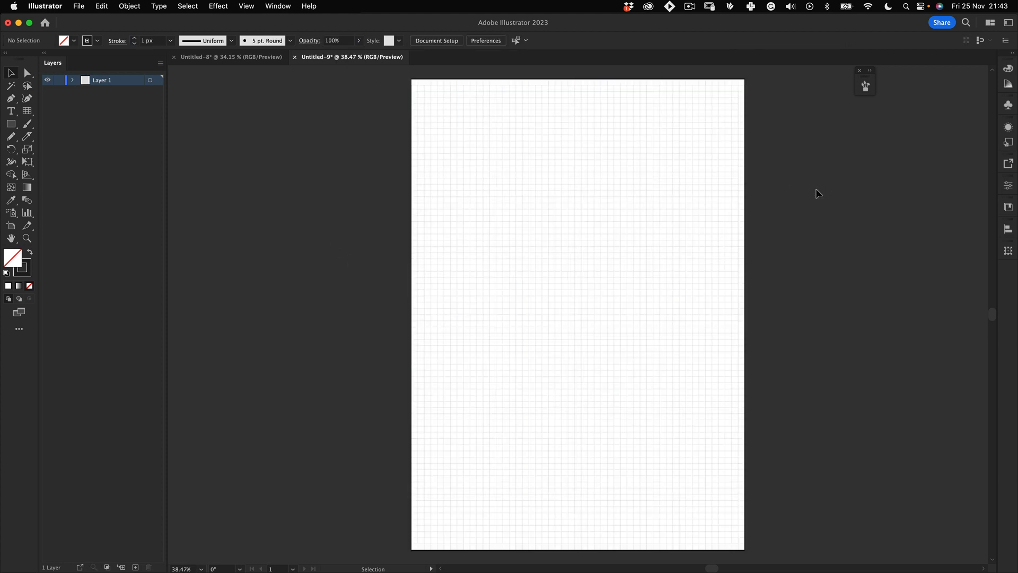
{"action": "left_click_drag", "start_coordinate": [816, 187], "coordinate": [366, 401]}
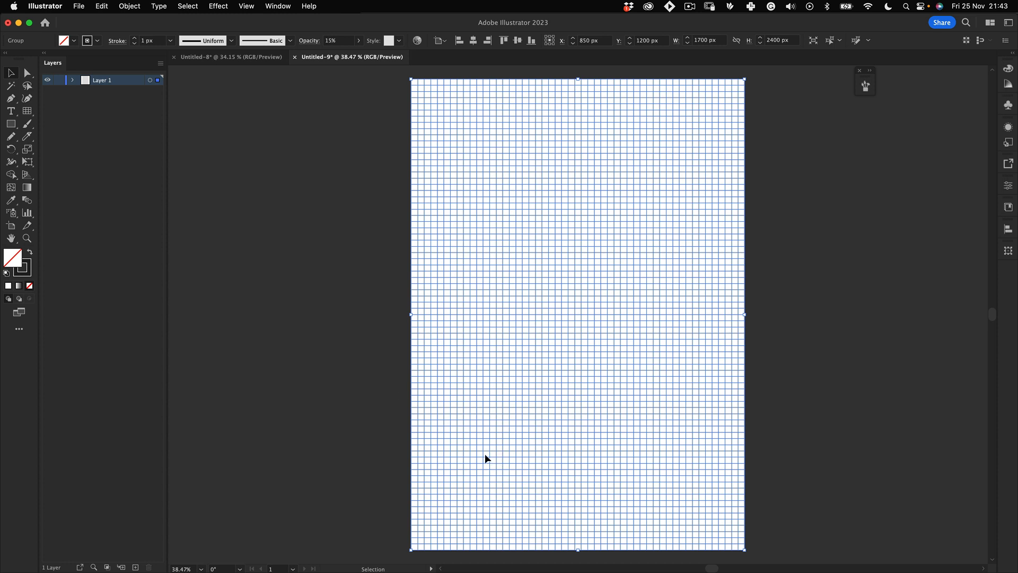
{"action": "left_click", "coordinate": [432, 419]}
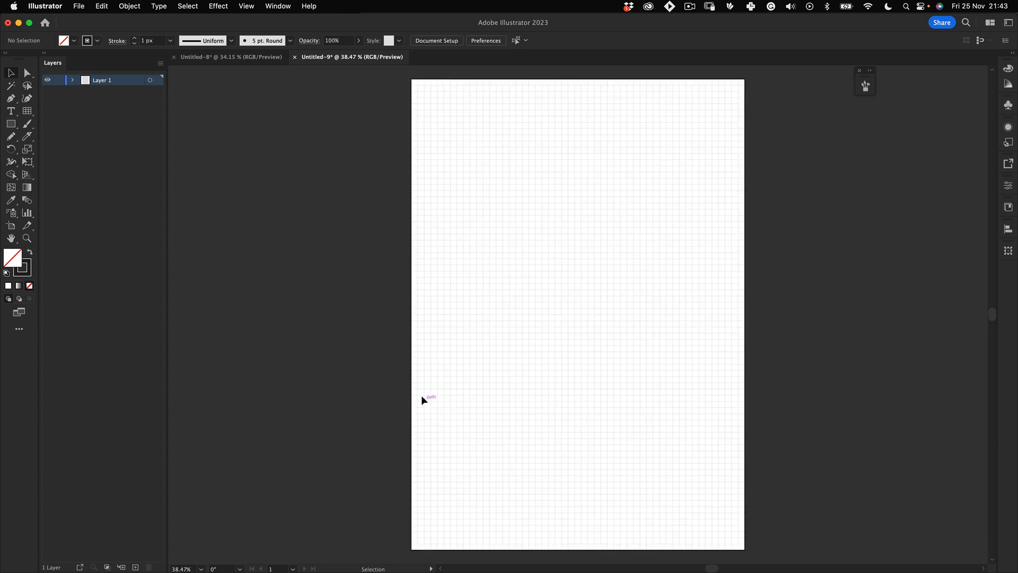
{"action": "scroll", "coordinate": [631, 254], "scroll_direction": "right", "scroll_amount": 3}
{"action": "scroll", "coordinate": [631, 253], "scroll_direction": "down", "scroll_amount": 1}
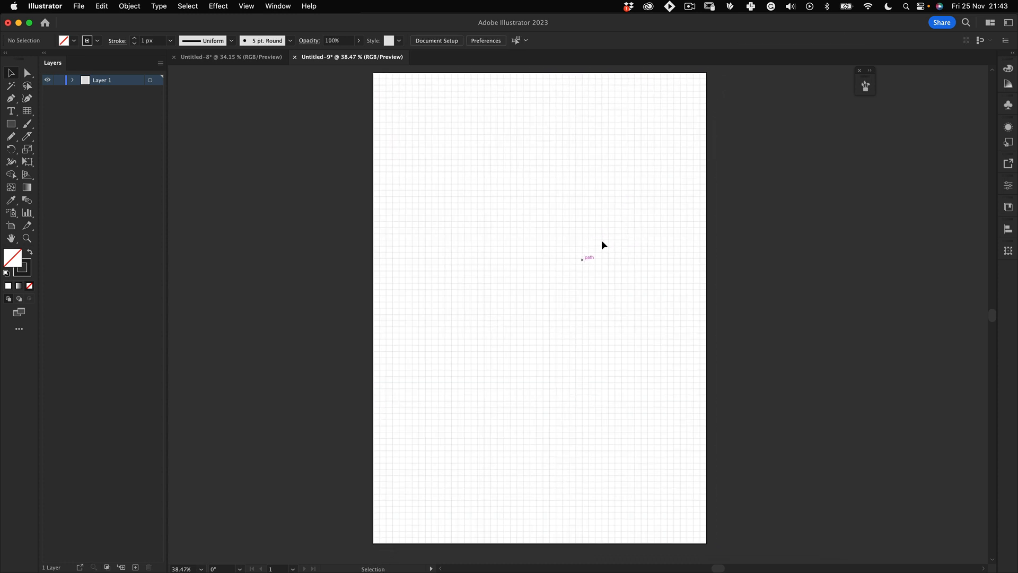
{"action": "left_click_drag", "start_coordinate": [595, 249], "coordinate": [595, 272]}
Draw an upright rectangle about 100 px wide and 379 px high, snapped to the grid in the artboard's upper-left area
{"action": "left_click", "coordinate": [16, 126]}
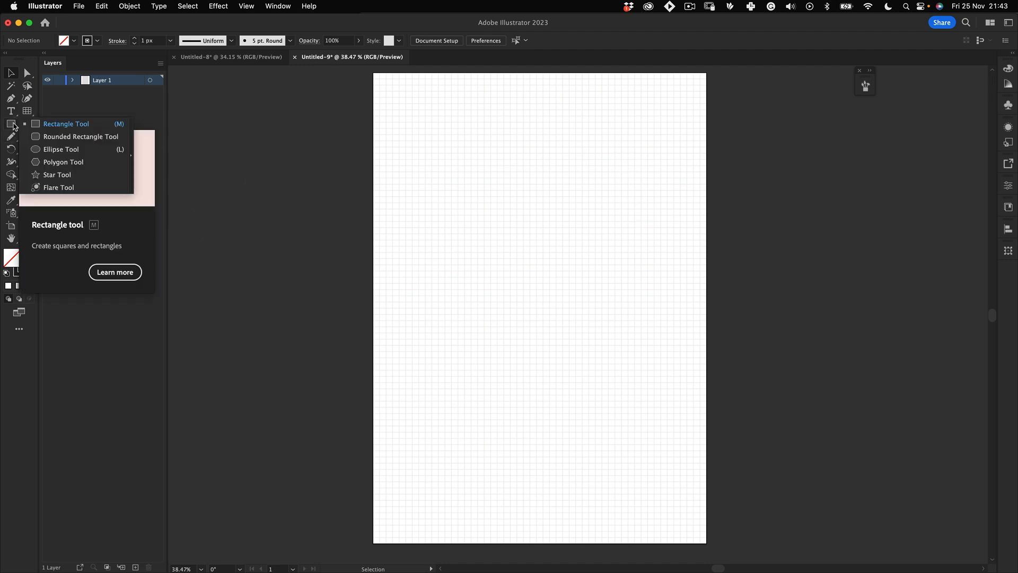
{"action": "left_click", "coordinate": [55, 125]}
{"action": "left_click", "coordinate": [235, 59]}
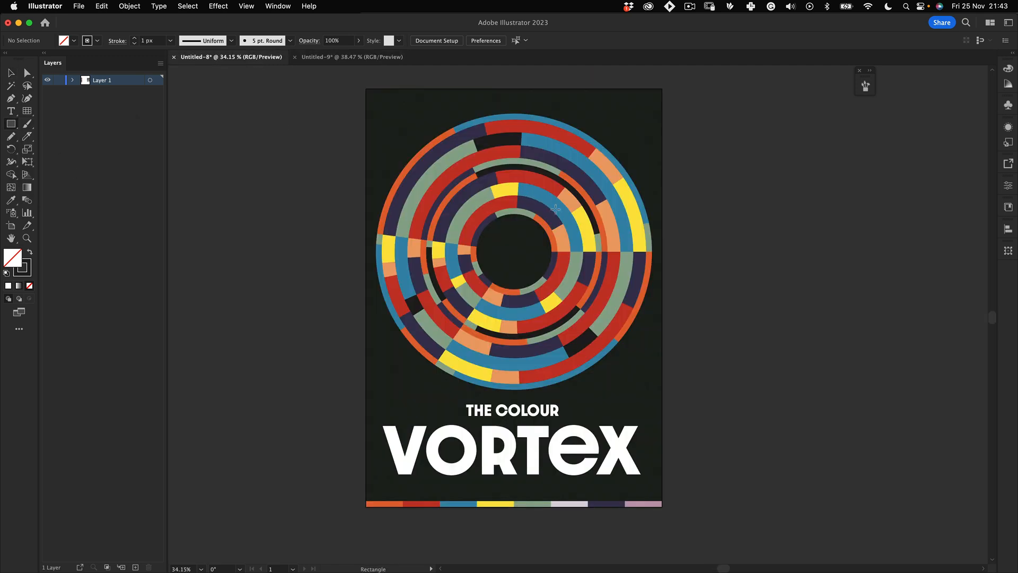
{"action": "left_click", "coordinate": [344, 56]}
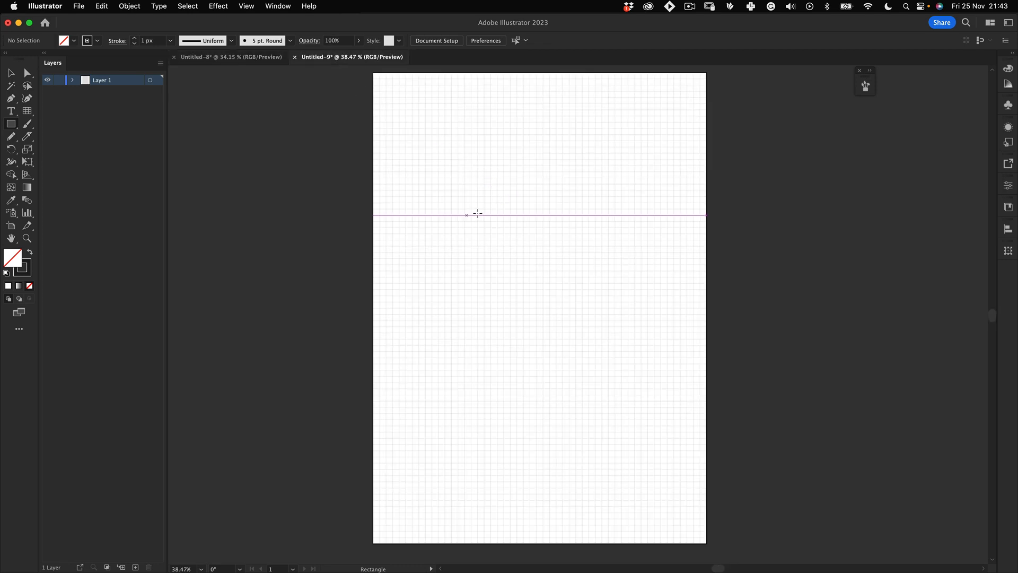
{"action": "key", "text": "z"}
{"action": "left_click", "coordinate": [497, 210]}
{"action": "left_click_drag", "start_coordinate": [9, 126], "coordinate": [102, 125]}
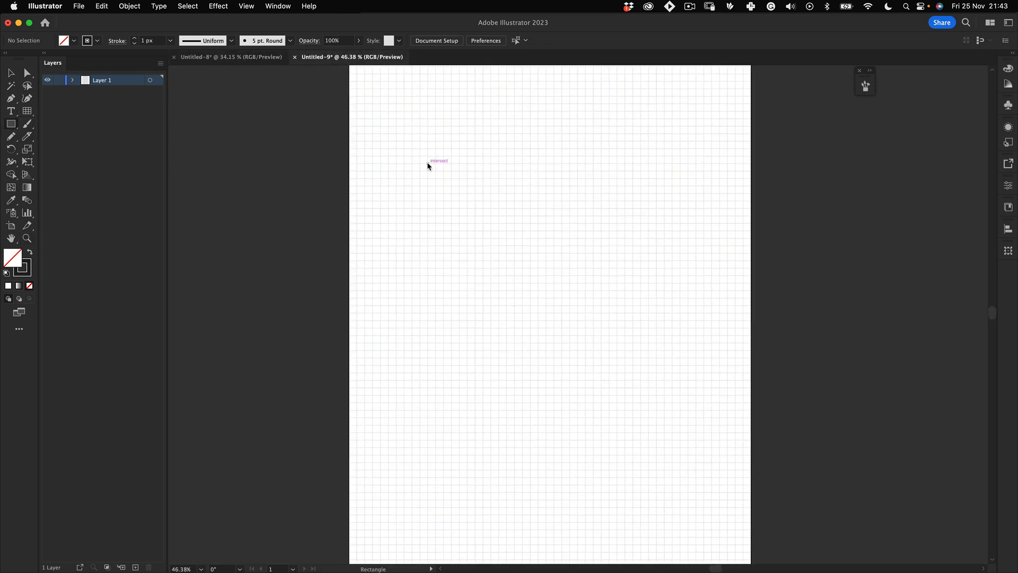
{"action": "left_click_drag", "start_coordinate": [431, 168], "coordinate": [452, 253]}
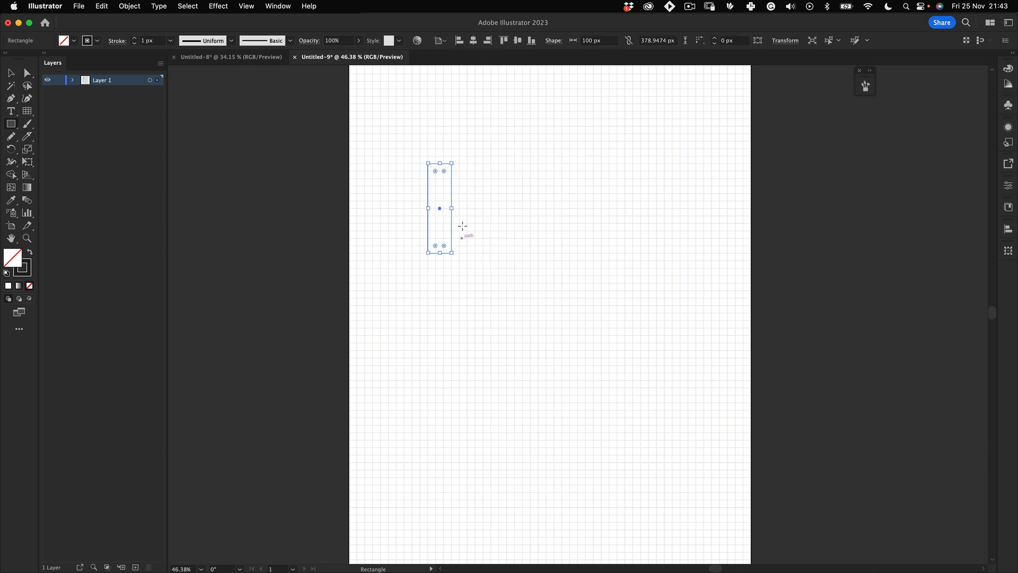
Narrow the upright rectangle to two grid columns wide and deselect it
{"action": "key", "text": "v"}
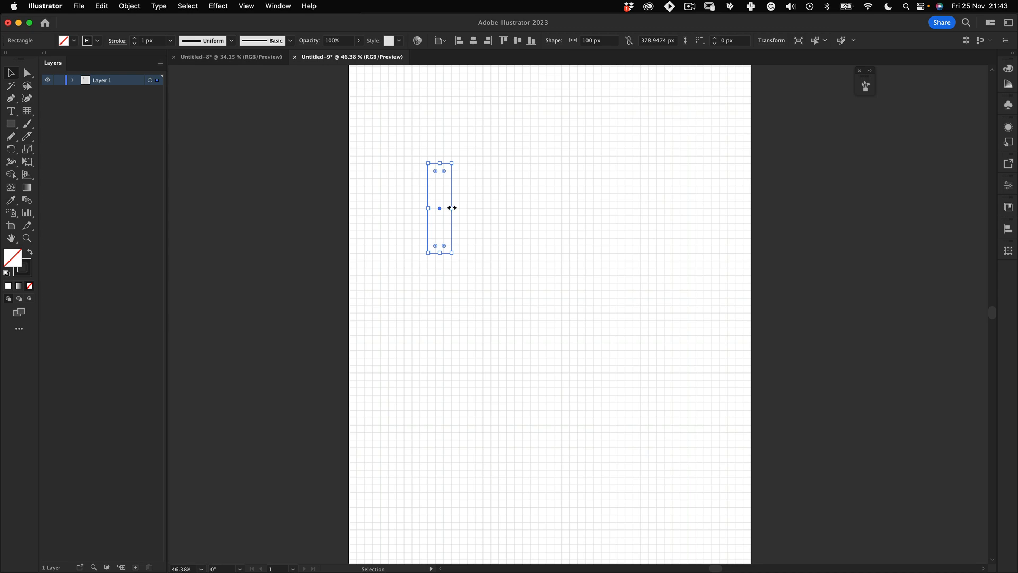
{"action": "left_click_drag", "start_coordinate": [452, 208], "coordinate": [424, 233]}
{"action": "left_click", "coordinate": [392, 242]}
Open the Russian Poster Art swatch library from the Art History collection
{"action": "key", "text": "z"}
{"action": "key", "text": "space"}
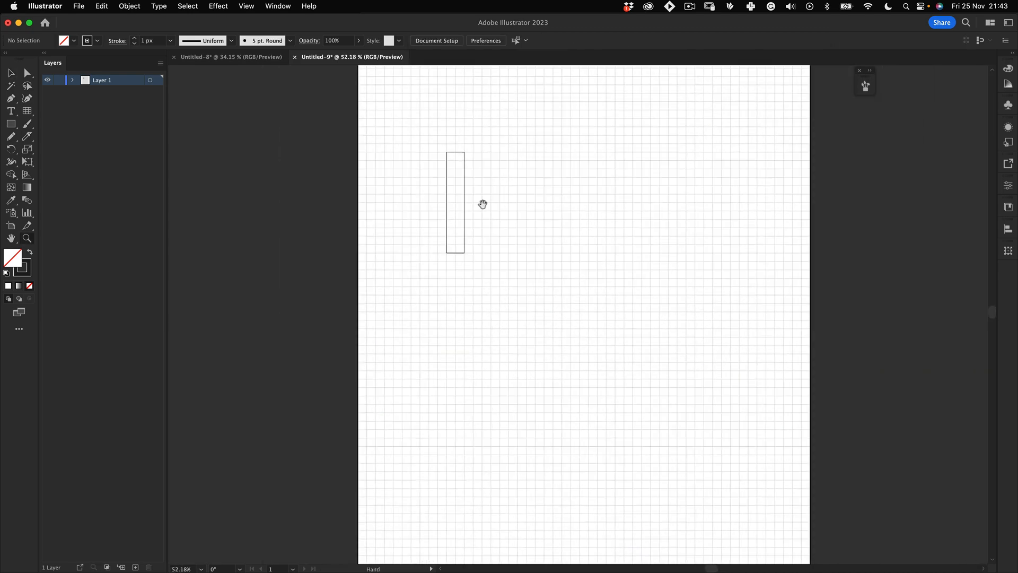
{"action": "left_click_drag", "start_coordinate": [483, 204], "coordinate": [438, 234]}
{"action": "left_click", "coordinate": [278, 6]}
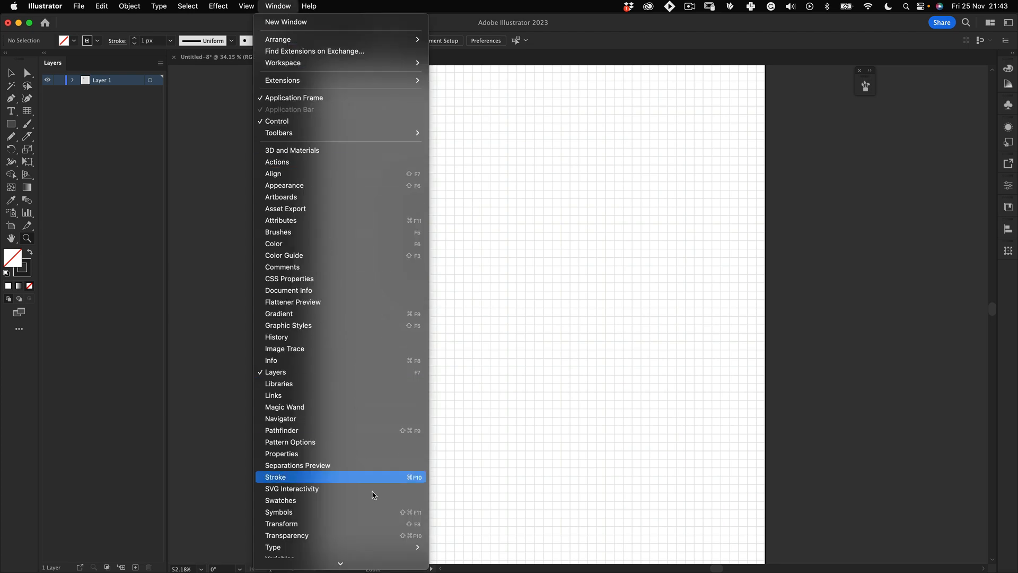
{"action": "mouse_move", "coordinate": [307, 6]}
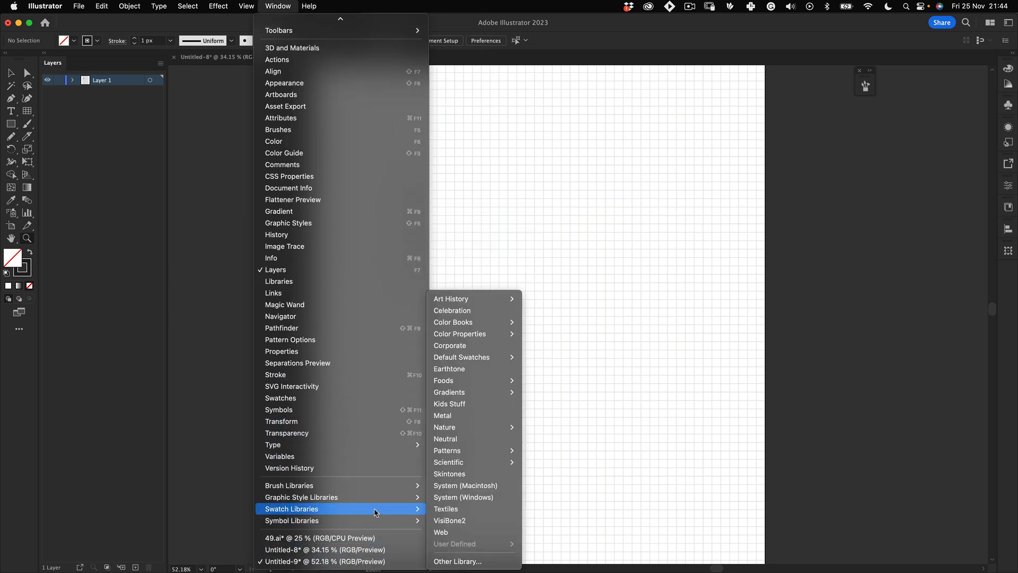
{"action": "mouse_move", "coordinate": [417, 509]}
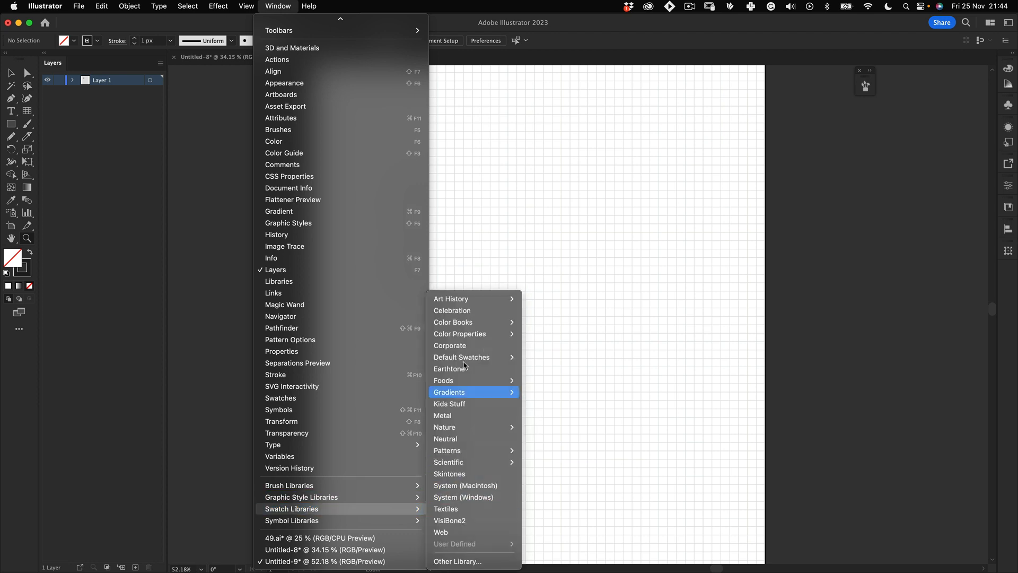
{"action": "mouse_move", "coordinate": [506, 295]}
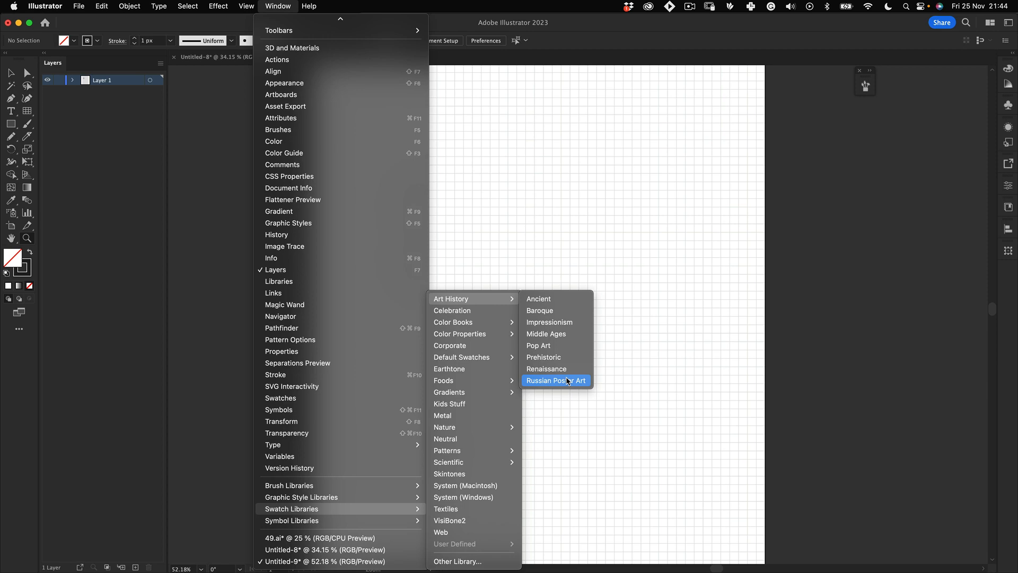
{"action": "left_click", "coordinate": [568, 382]}
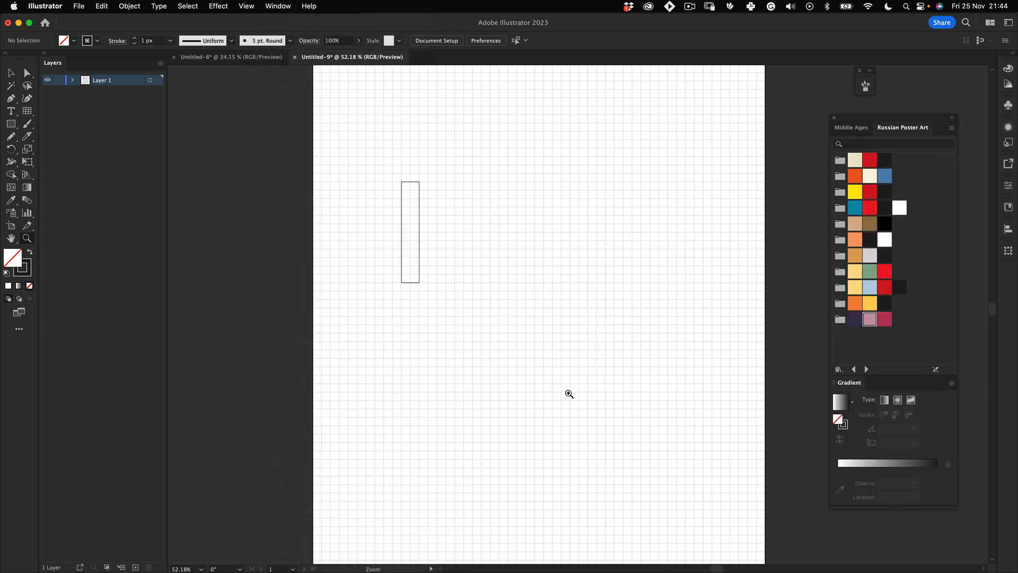
Move the swatch library panel up beside the artboard and shift the small floating panel out of its way
{"action": "left_click_drag", "start_coordinate": [855, 117], "coordinate": [795, 99]}
{"action": "left_click_drag", "start_coordinate": [868, 78], "coordinate": [964, 78]}
{"action": "left_click_drag", "start_coordinate": [844, 98], "coordinate": [873, 77]}
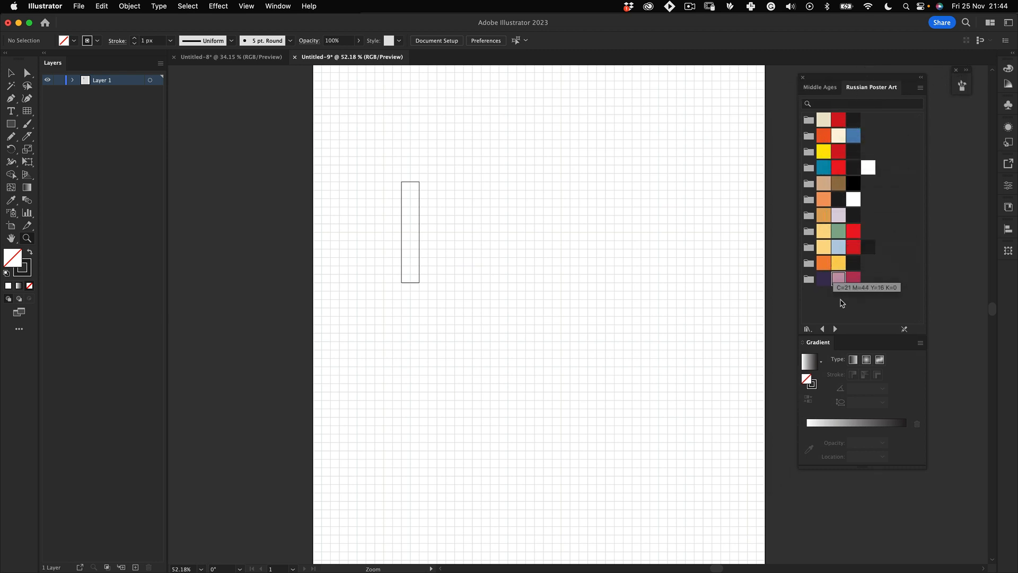
Browse the neighbouring swatch libraries, such as Renaissance, Pop Art and Celebration, to compare colour palettes for the poster
{"action": "left_click", "coordinate": [836, 329]}
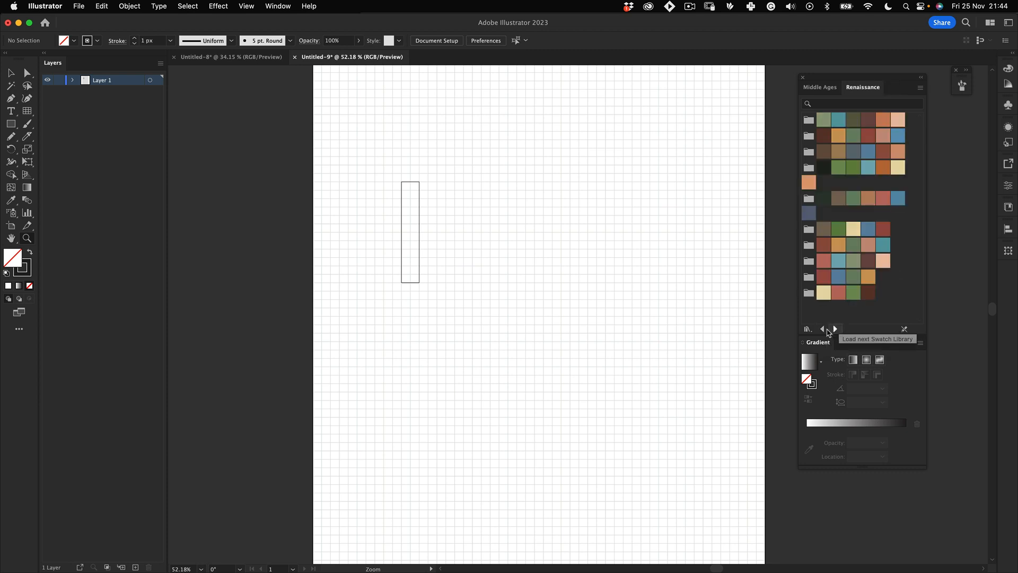
{"action": "left_click", "coordinate": [832, 329]}
{"action": "left_click", "coordinate": [832, 329]}
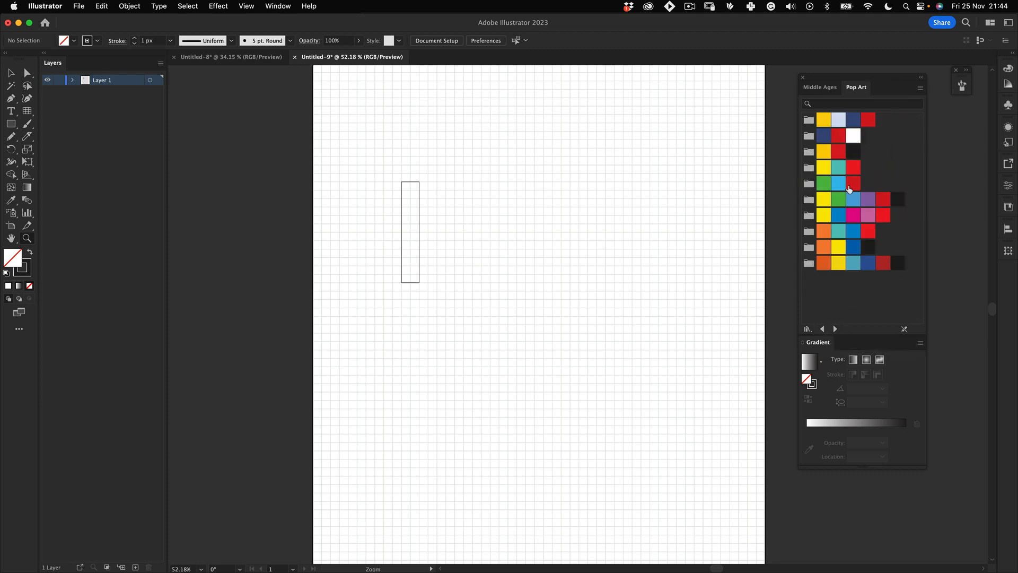
{"action": "left_click", "coordinate": [836, 329]}
{"action": "left_click", "coordinate": [836, 329]}
{"action": "left_click", "coordinate": [836, 329]}
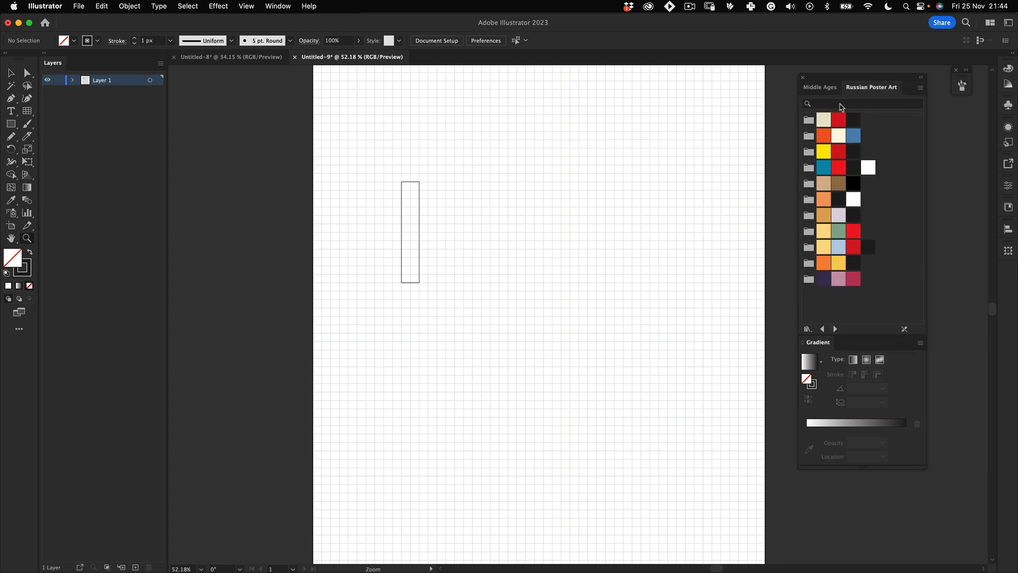
{"action": "left_click", "coordinate": [836, 328]}
{"action": "left_click", "coordinate": [836, 329]}
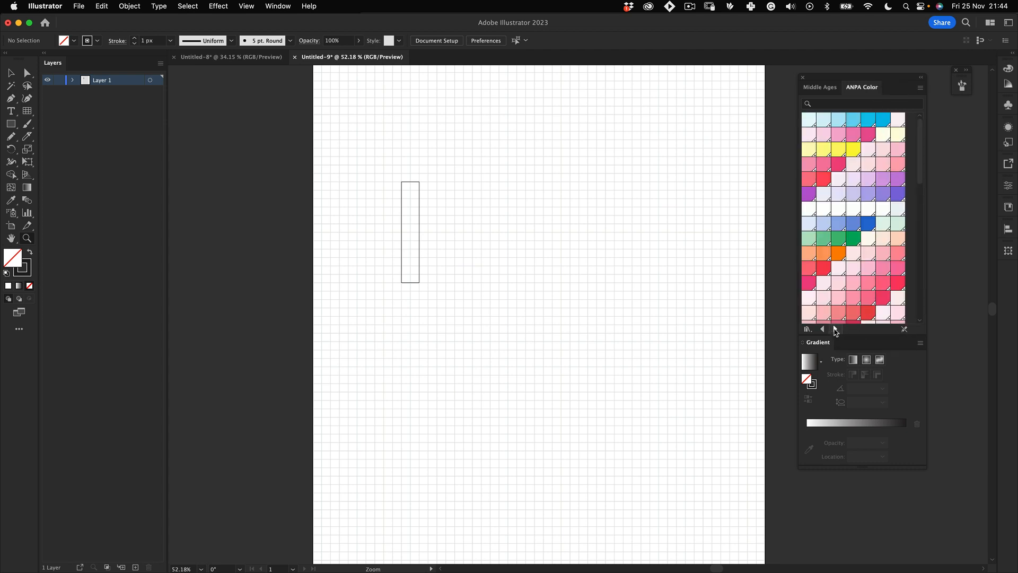
{"action": "left_click", "coordinate": [822, 328]}
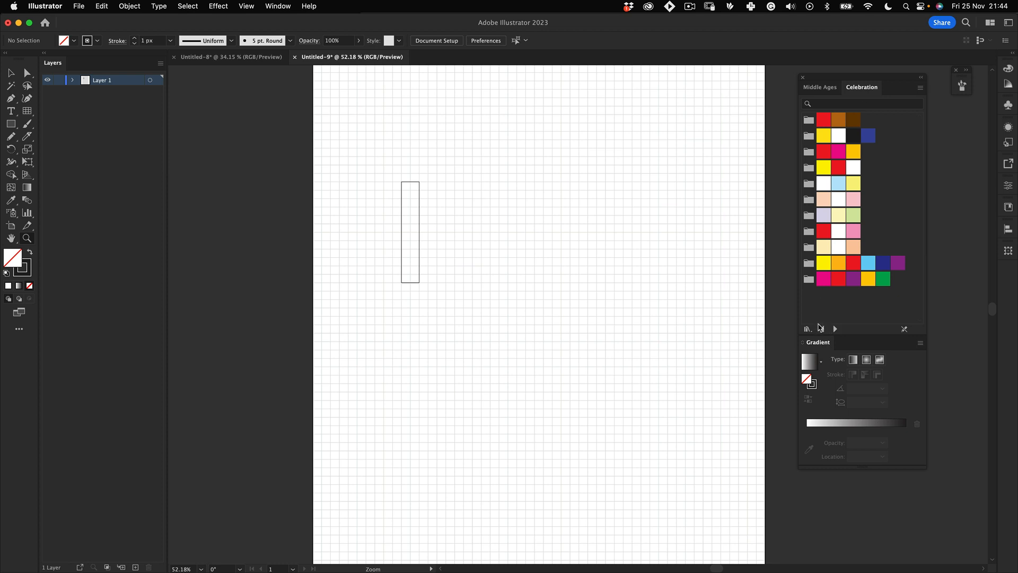
{"action": "left_click", "coordinate": [822, 329]}
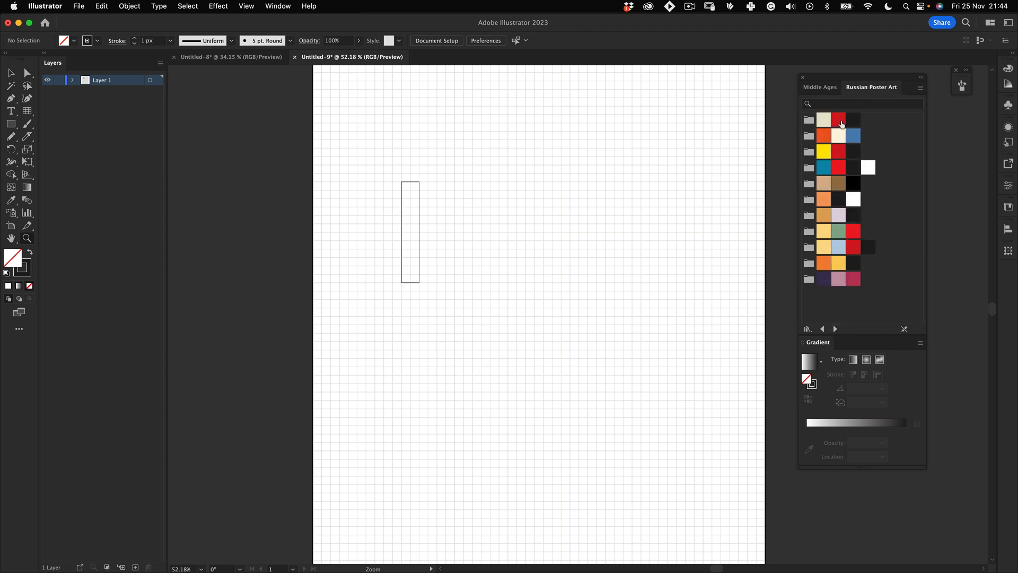
{"action": "left_click", "coordinate": [823, 329]}
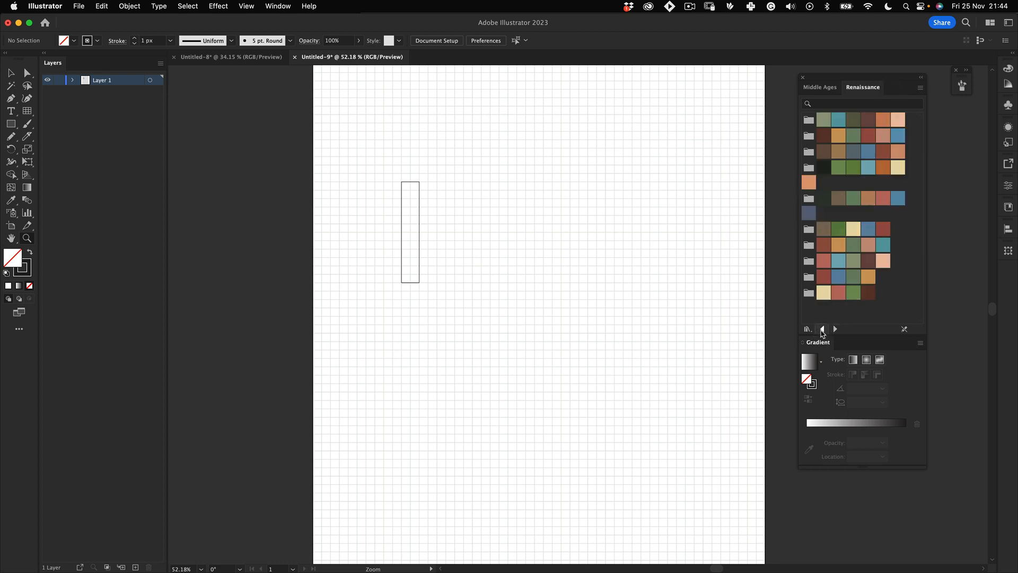
{"action": "left_click", "coordinate": [823, 329]}
{"action": "left_click", "coordinate": [823, 328]}
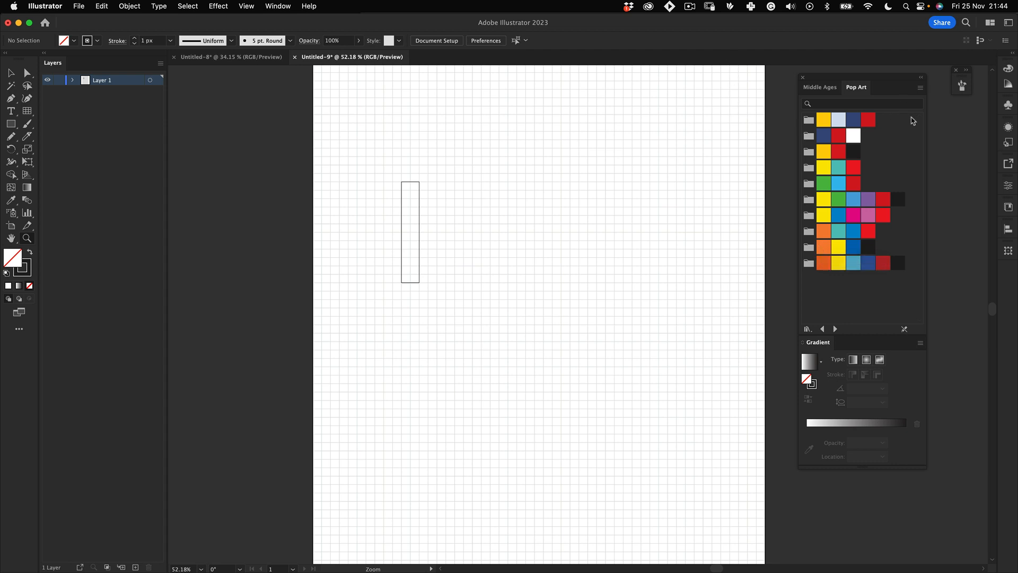
{"action": "key", "text": "v"}
{"action": "left_click_drag", "start_coordinate": [441, 192], "coordinate": [410, 276]}
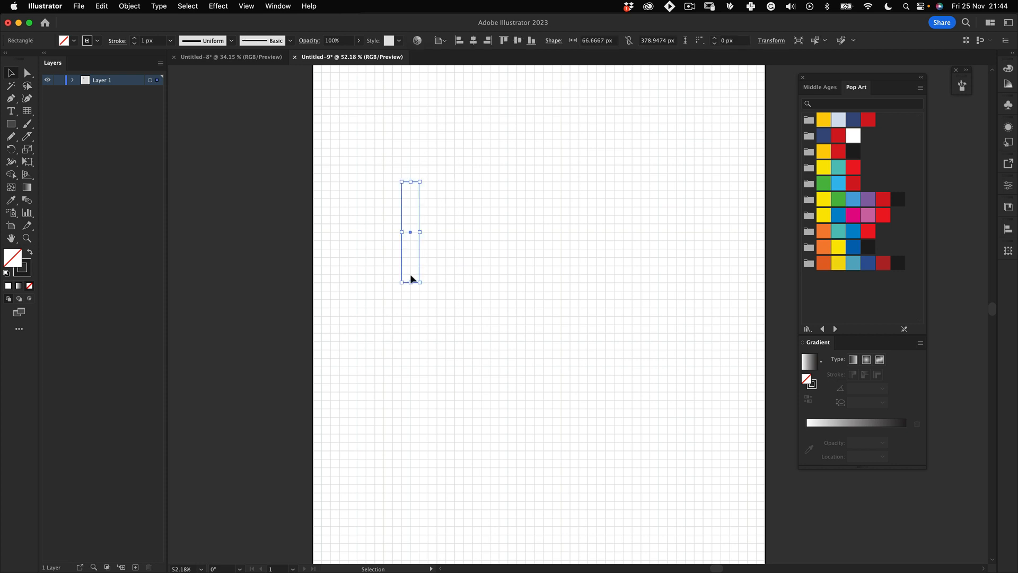
{"action": "left_click", "coordinate": [471, 242]}
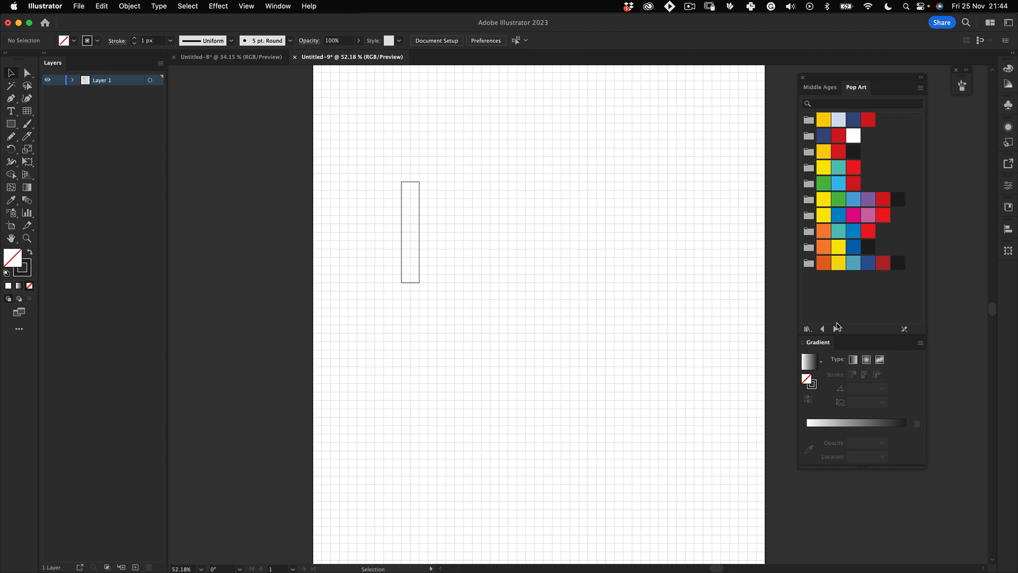
Switch the swatch library back to Russian Poster Art
{"action": "left_click", "coordinate": [837, 328]}
{"action": "left_click", "coordinate": [836, 328]}
{"action": "left_click", "coordinate": [837, 328]}
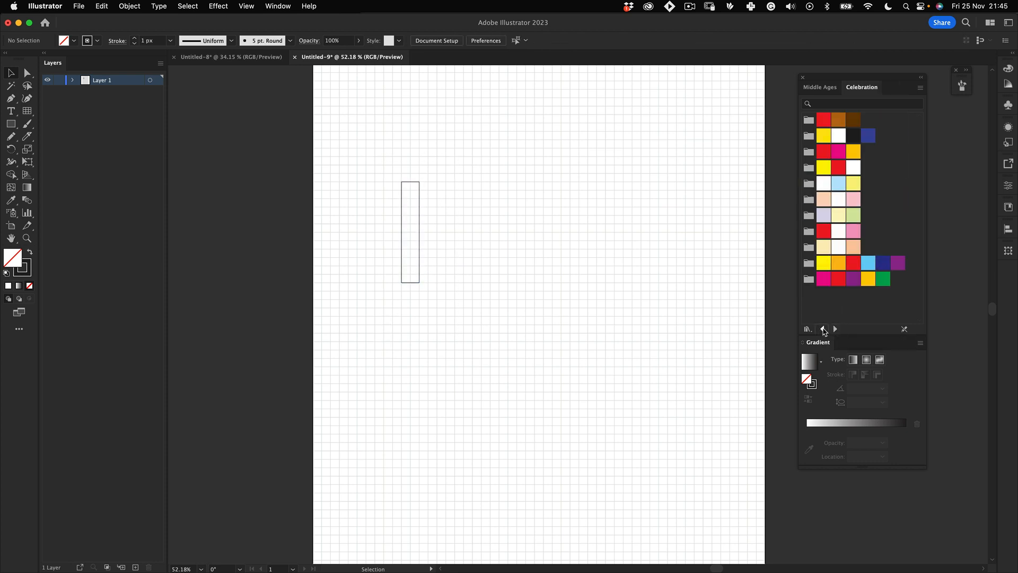
{"action": "left_click", "coordinate": [824, 330]}
Fill the upright rectangle with the red swatch from the first colour group and remove its stroke
{"action": "left_click_drag", "start_coordinate": [460, 136], "coordinate": [394, 297]}
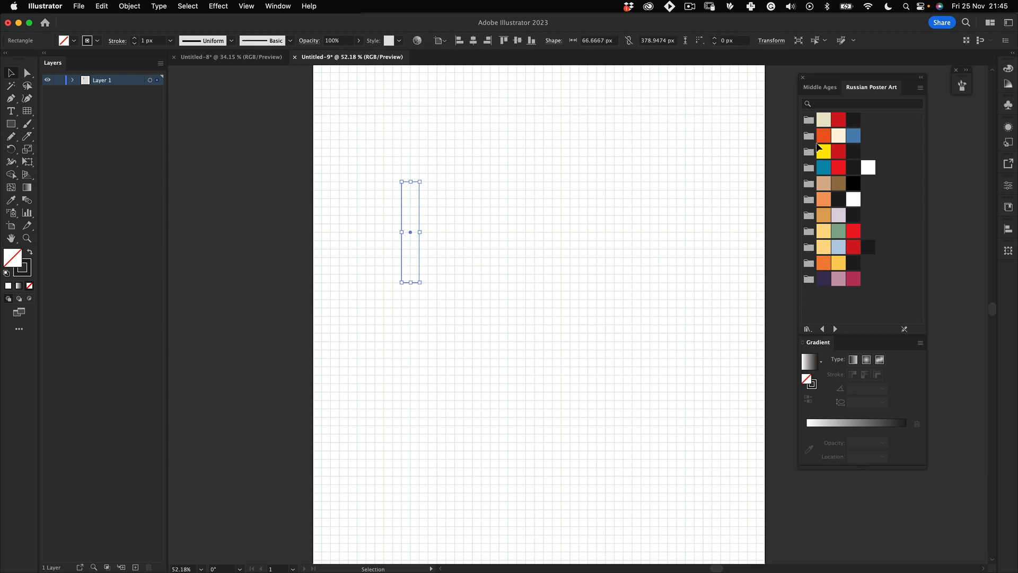
{"action": "left_click", "coordinate": [840, 124]}
{"action": "left_click", "coordinate": [571, 218]}
{"action": "key", "text": "x"}
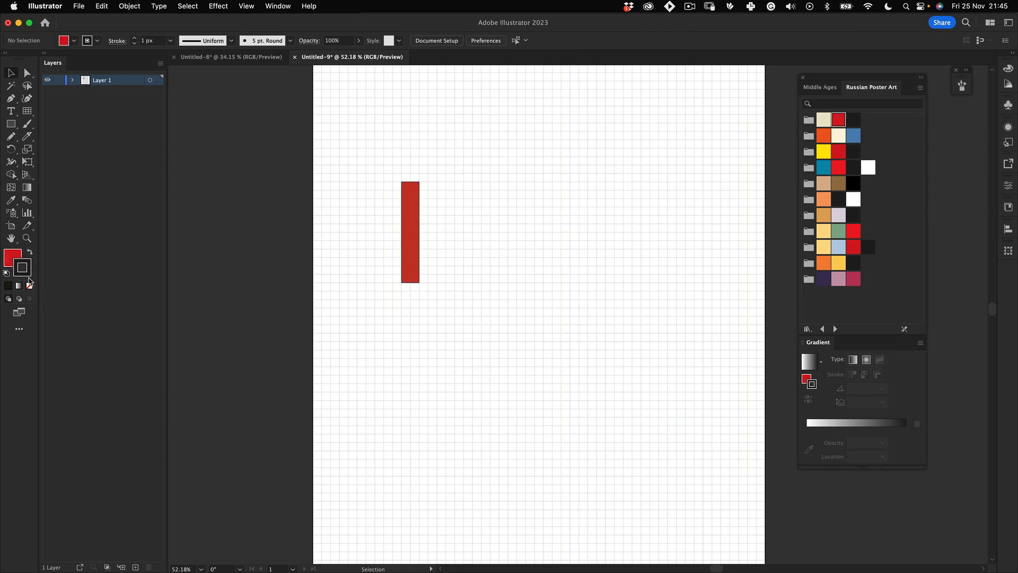
{"action": "left_click", "coordinate": [30, 287]}
{"action": "left_click", "coordinate": [413, 204]}
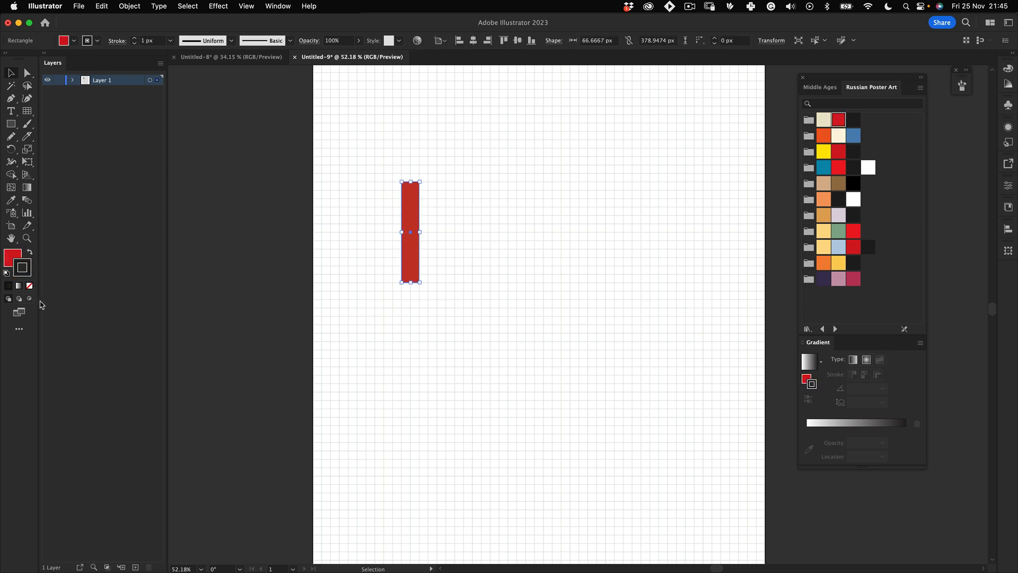
{"action": "left_click", "coordinate": [30, 286]}
Duplicate the red bar flush against its right side, fill the copy with bright yellow and shorten it to five grid rows
{"action": "scroll", "coordinate": [457, 168], "scroll_direction": "up", "scroll_amount": 5}
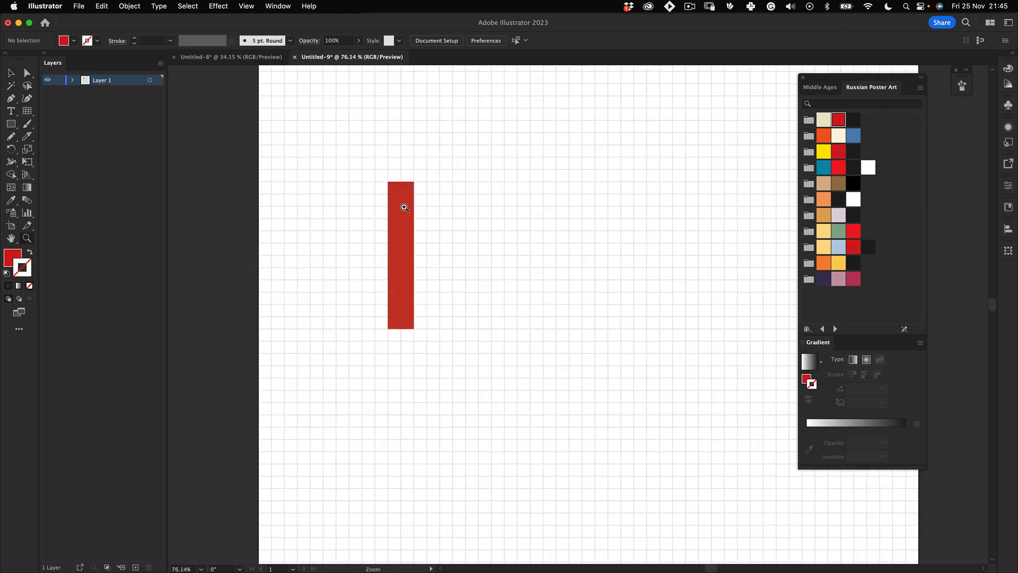
{"action": "left_click_drag", "start_coordinate": [404, 207], "coordinate": [430, 214]}
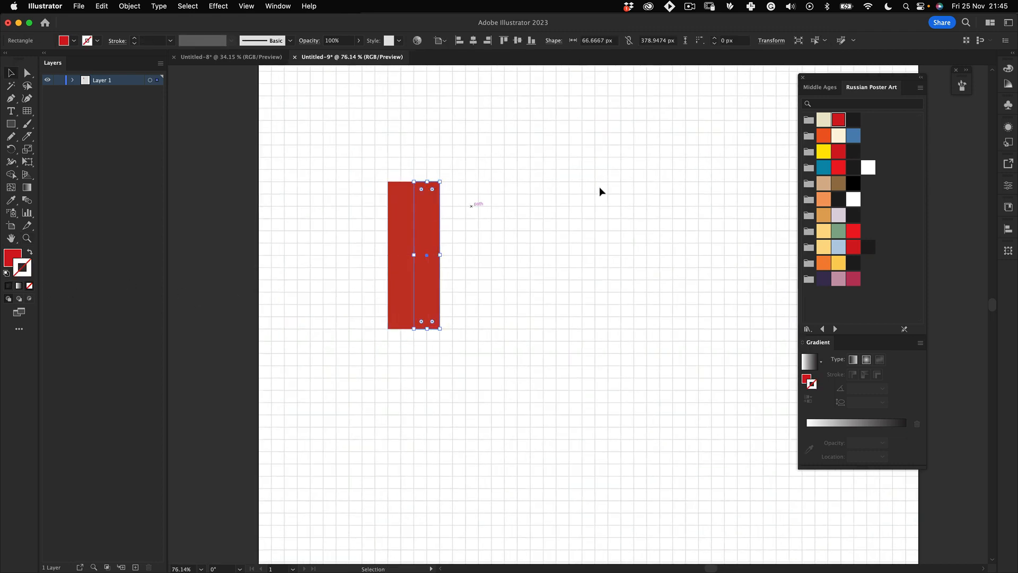
{"action": "left_click", "coordinate": [828, 152], "text": "shift"}
{"action": "key", "text": "super+z"}
{"action": "left_click", "coordinate": [825, 157]}
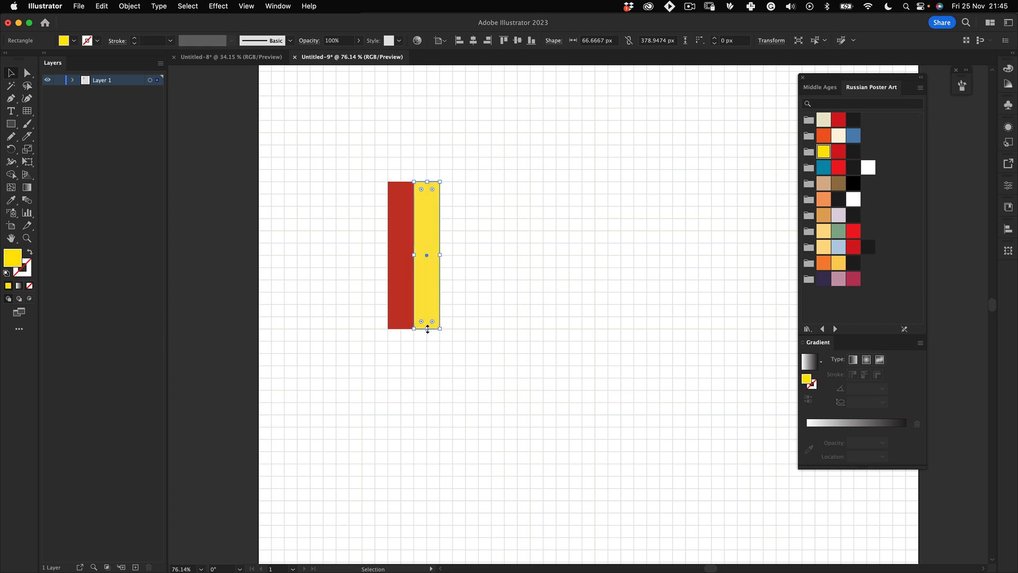
{"action": "left_click_drag", "start_coordinate": [426, 328], "coordinate": [455, 280]}
Continue the row rightward with two top-aligned copies: a teal-blue bar eight grid rows high and a yellow bar eleven rows high
{"action": "left_click", "coordinate": [435, 307]}
{"action": "left_click", "coordinate": [823, 167]}
{"action": "left_click", "coordinate": [456, 310]}
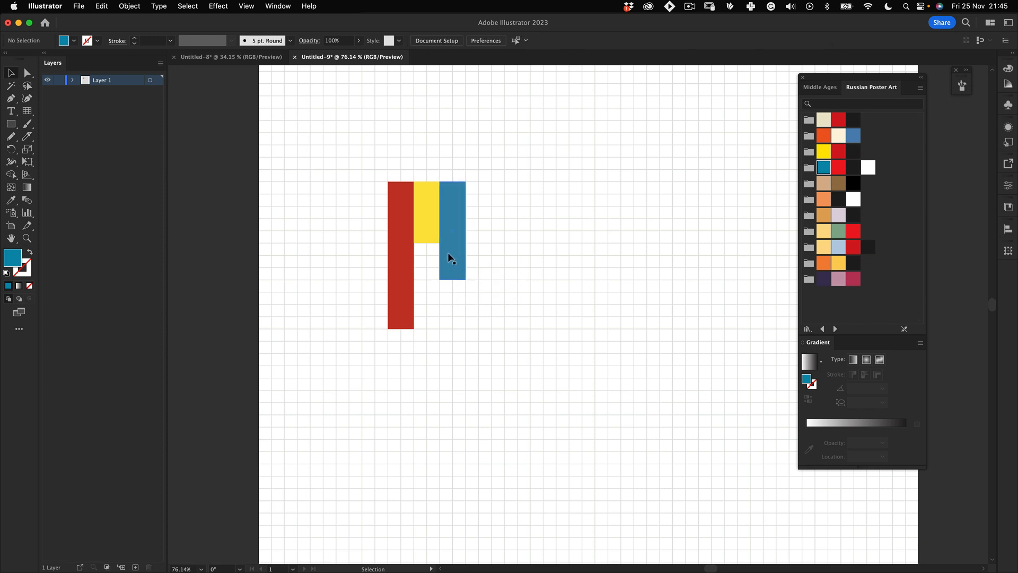
{"action": "left_click_drag", "start_coordinate": [426, 212], "coordinate": [485, 321]}
{"action": "left_click", "coordinate": [479, 344]}
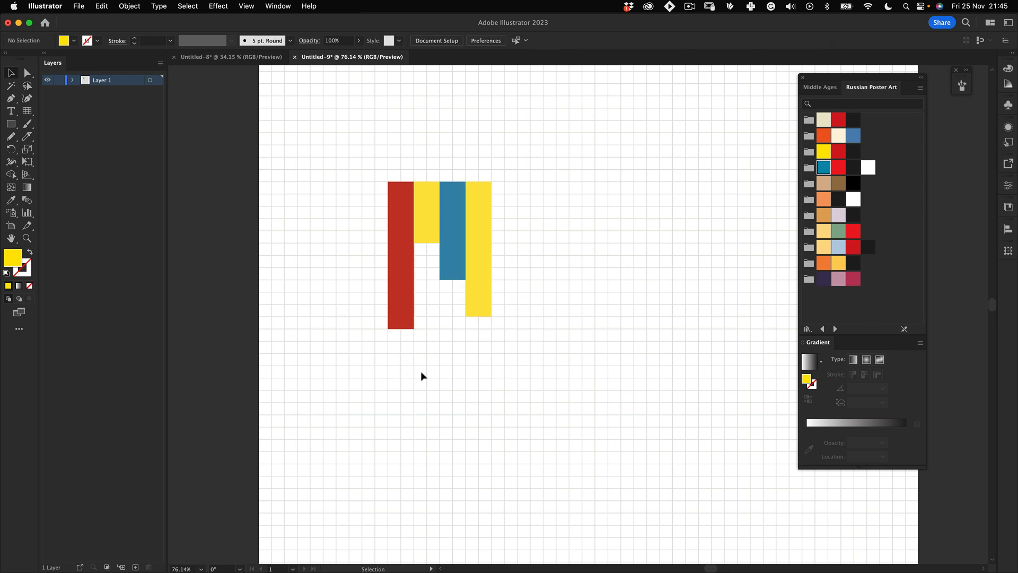
Draw a rectangle about 67 x 221 px directly below the long yellow bar and fill it with the dark purple swatch
{"action": "key", "text": "z"}
{"action": "left_click_drag", "start_coordinate": [434, 298], "coordinate": [458, 281]}
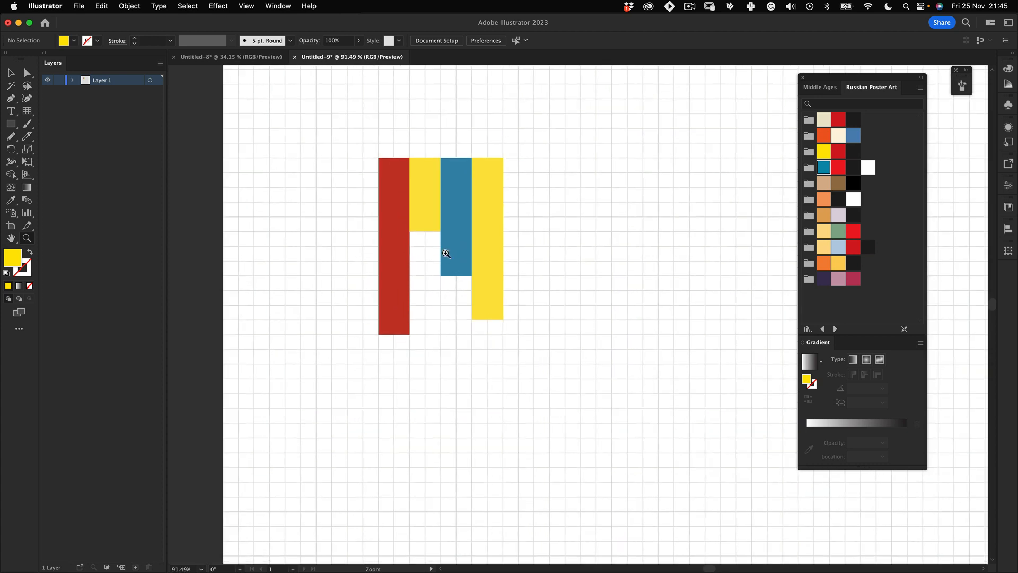
{"action": "key", "text": "m"}
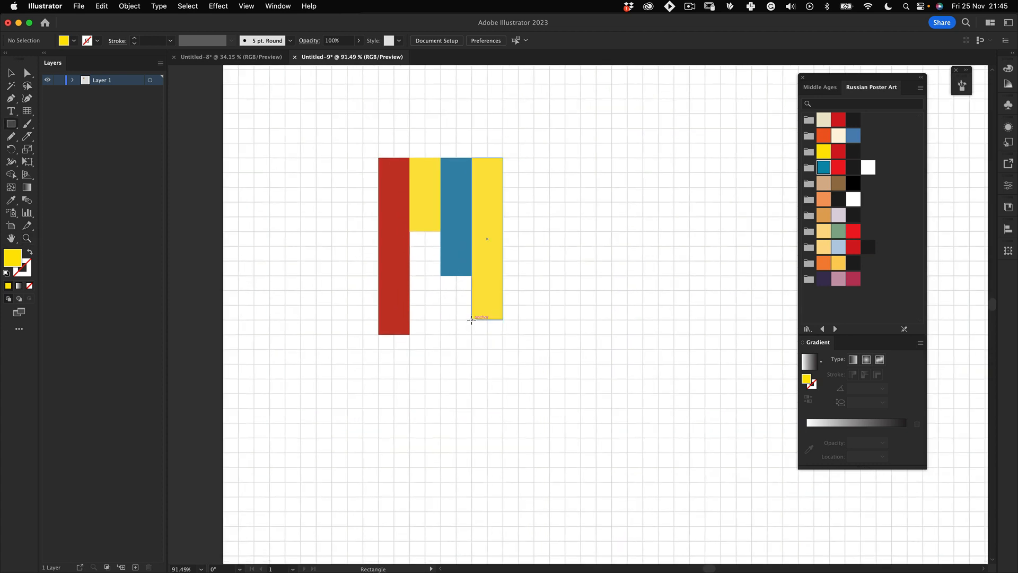
{"action": "left_click_drag", "start_coordinate": [471, 320], "coordinate": [512, 426]}
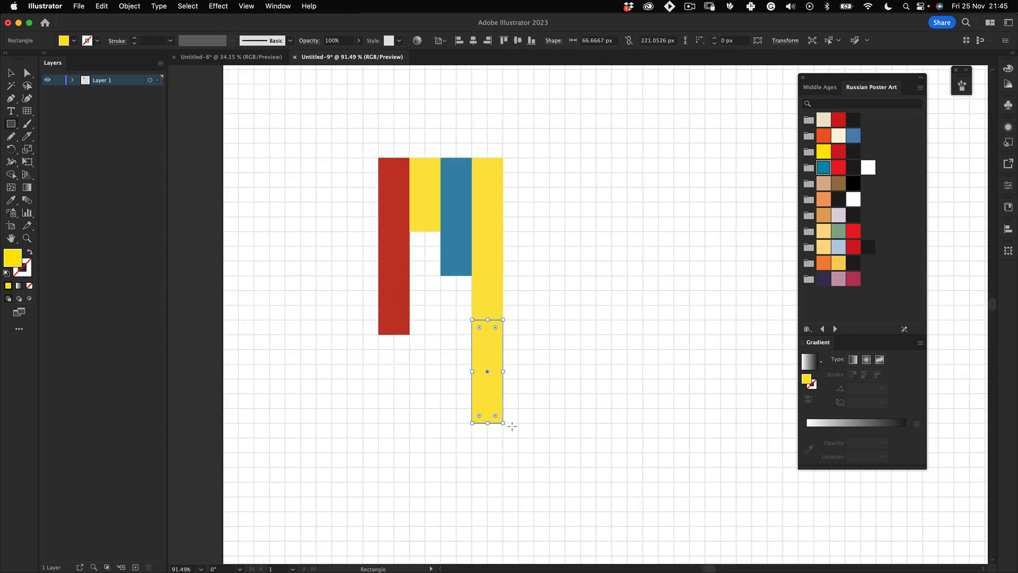
{"action": "left_click", "coordinate": [824, 199]}
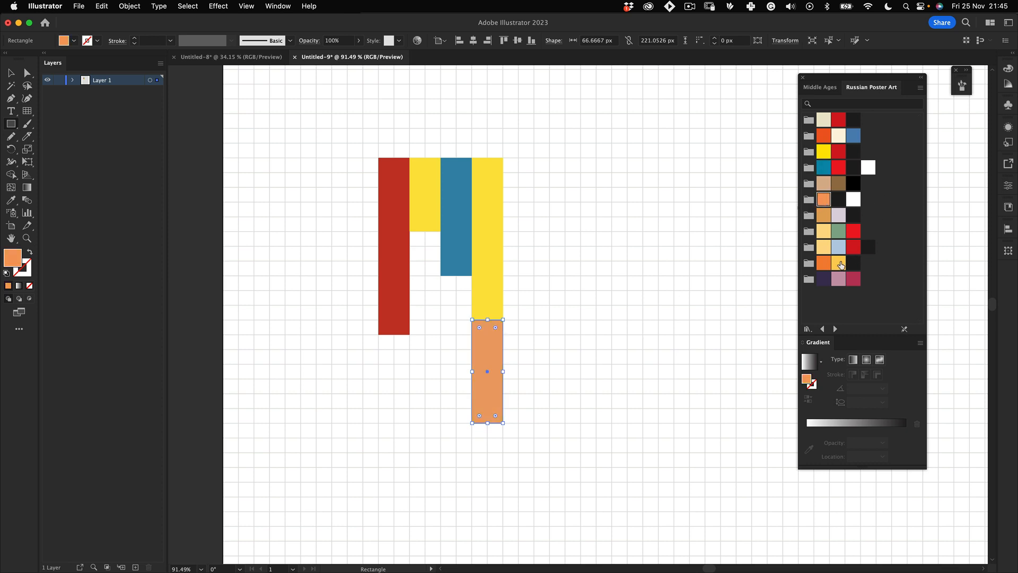
{"action": "left_click", "coordinate": [853, 247]}
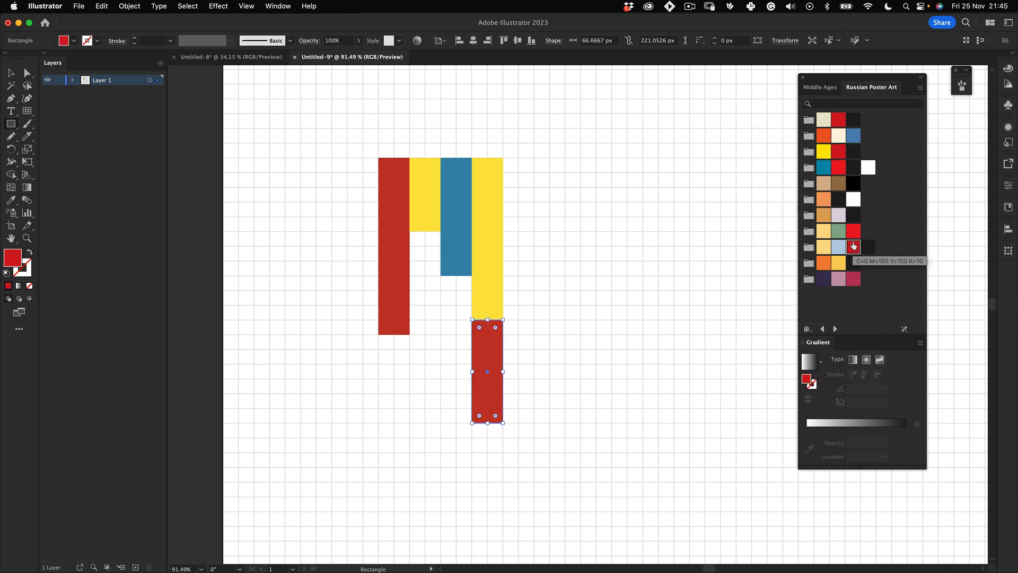
{"action": "left_click", "coordinate": [818, 280]}
{"action": "key", "text": "v"}
{"action": "left_click", "coordinate": [603, 366]}
Draw a one-column-wide bar about 33 x 287 px against the long yellow bar's right side and fill it with sage green
{"action": "left_click_drag", "start_coordinate": [534, 309], "coordinate": [542, 278]}
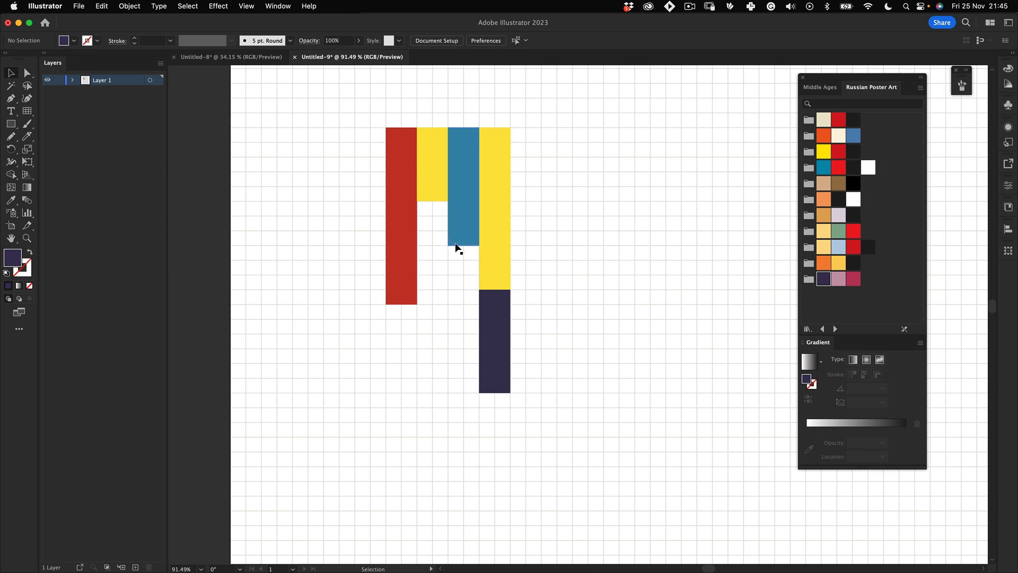
{"action": "key", "text": "m"}
{"action": "left_click_drag", "start_coordinate": [510, 128], "coordinate": [526, 261]}
{"action": "left_click", "coordinate": [837, 230]}
{"action": "key", "text": "v"}
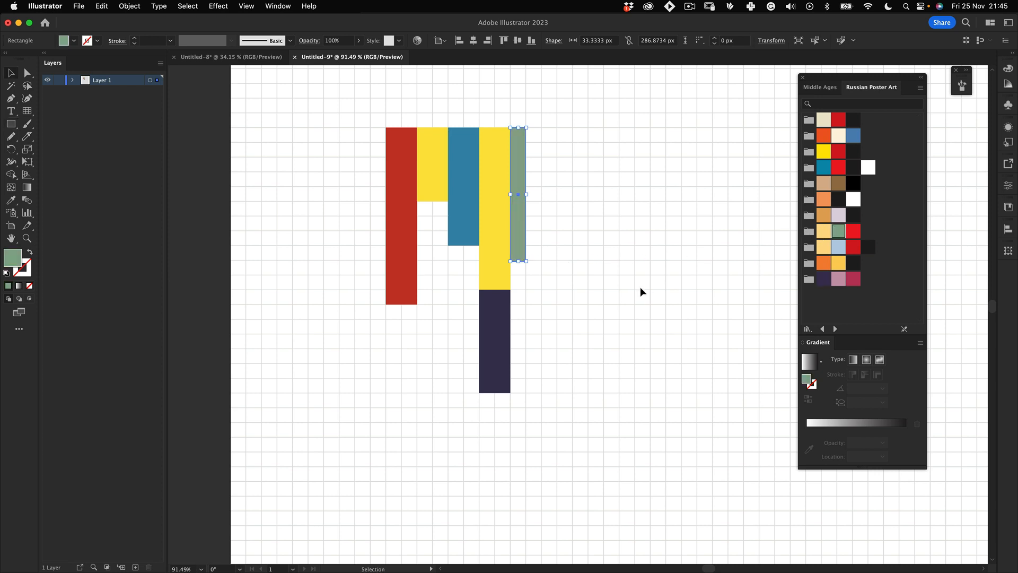
Copy the green bar to the red bar's left side, shorten the copy to about 189 px and fill it with mid blue
{"action": "left_click_drag", "start_coordinate": [522, 211], "coordinate": [377, 212]}
{"action": "left_click_drag", "start_coordinate": [378, 261], "coordinate": [378, 216]}
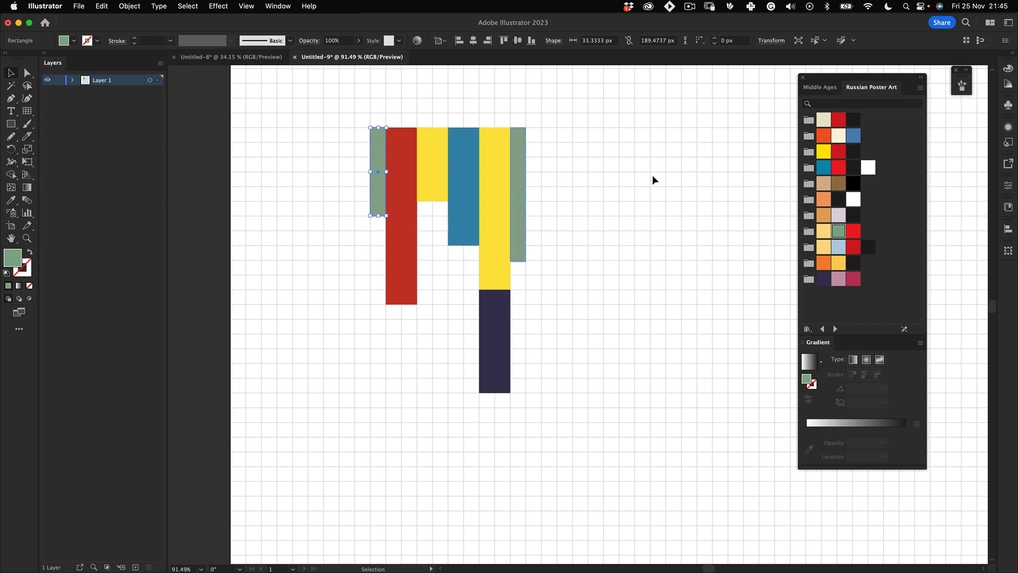
{"action": "left_click", "coordinate": [853, 136]}
{"action": "left_click", "coordinate": [417, 353]}
Duplicate the narrow blue bar directly beneath itself and lengthen the copy to about 253 px
{"action": "key", "text": "space"}
{"action": "left_click_drag", "start_coordinate": [404, 300], "coordinate": [401, 260]}
{"action": "left_click_drag", "start_coordinate": [372, 131], "coordinate": [380, 221]}
{"action": "left_click_drag", "start_coordinate": [377, 269], "coordinate": [376, 295]}
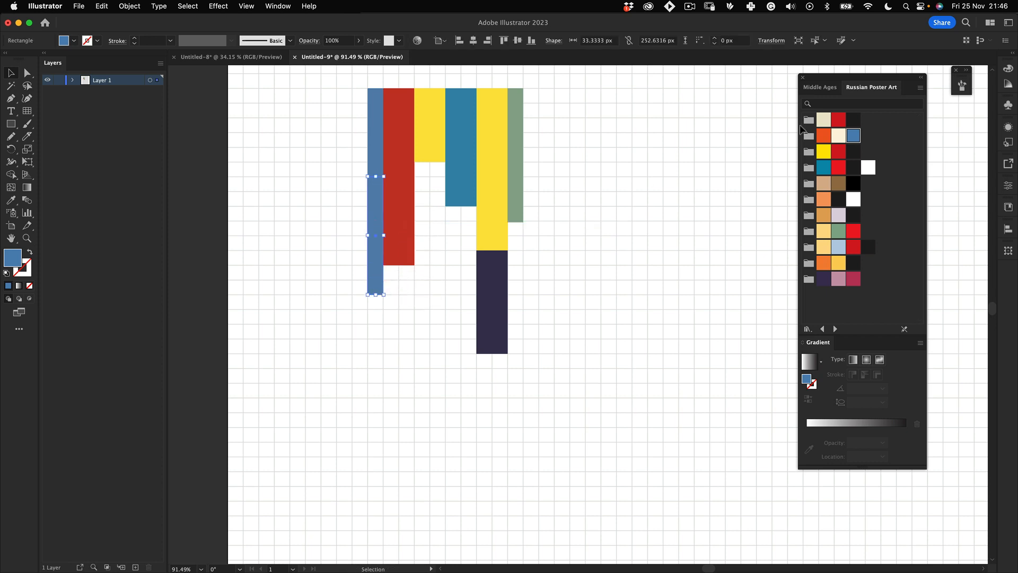
Fill the lower narrow bar in the leftmost column with the dark purple swatch
{"action": "left_click", "coordinate": [825, 166]}
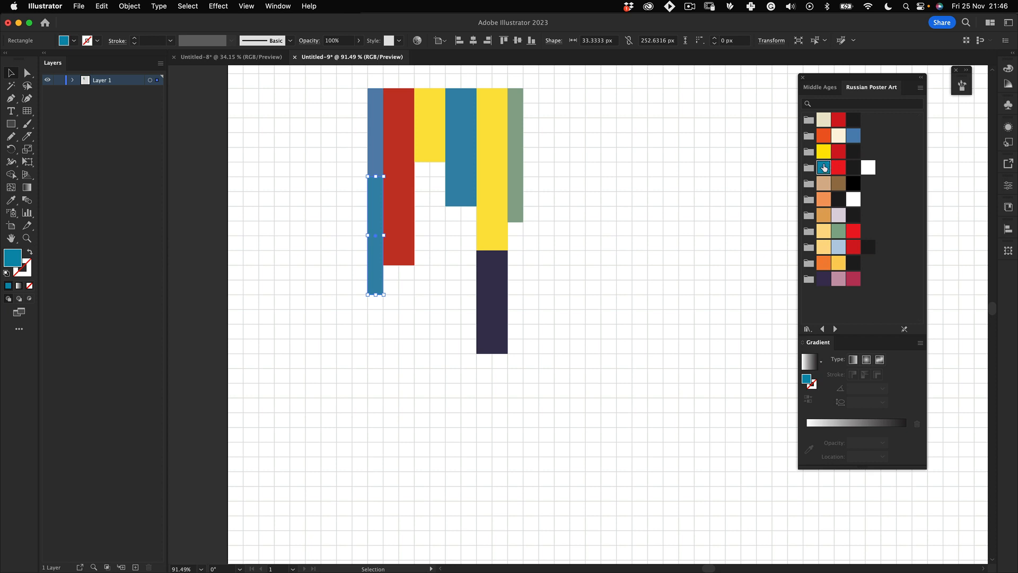
{"action": "left_click", "coordinate": [822, 279]}
{"action": "left_click", "coordinate": [380, 411]}
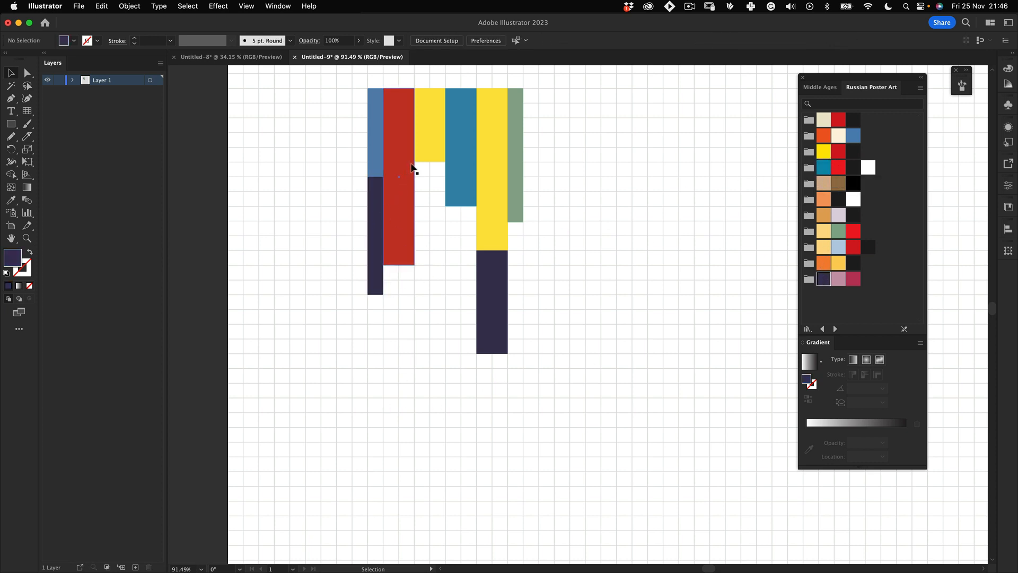
Draw a two-column-wide dark purple rectangle directly below the short yellow bar
{"action": "key", "text": "m"}
{"action": "left_click_drag", "start_coordinate": [418, 167], "coordinate": [493, 210]}
{"action": "key", "text": "v"}
{"action": "key", "text": "z"}
{"action": "key", "text": "v"}
{"action": "left_click_drag", "start_coordinate": [435, 236], "coordinate": [333, 313]}
{"action": "key", "text": "z"}
{"action": "key", "text": "v"}
{"action": "left_click", "coordinate": [372, 344]}
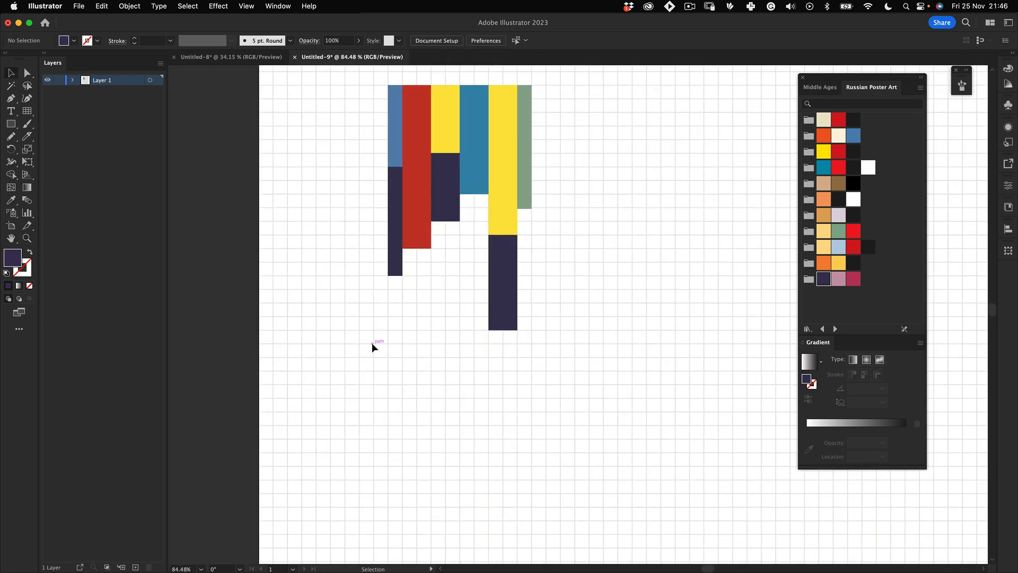
Draw a bar about 33 x 284 px directly below the narrow dark purple bar and fill it with sage green
{"action": "key", "text": "z"}
{"action": "left_click_drag", "start_coordinate": [480, 245], "coordinate": [408, 249]}
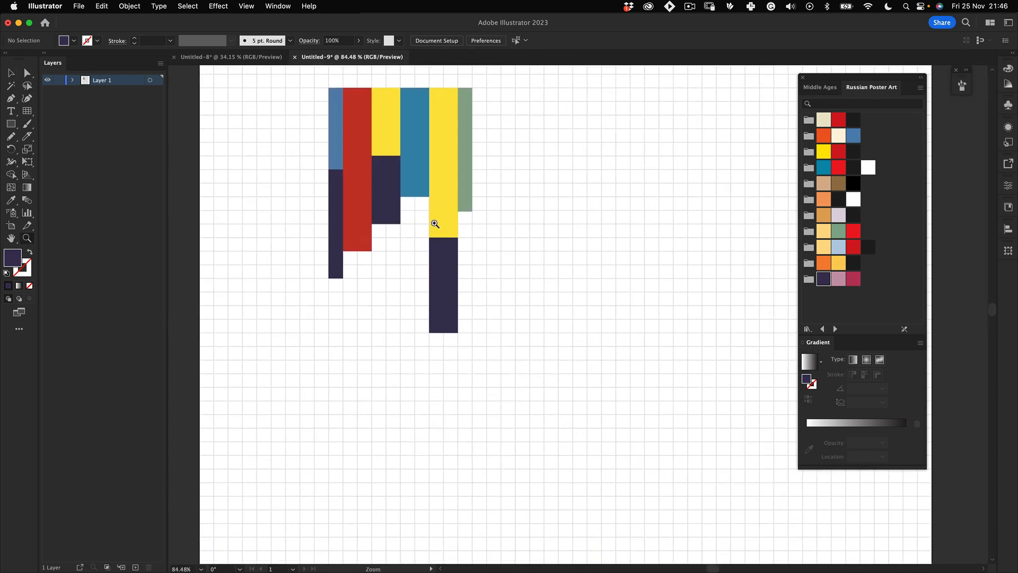
{"action": "key", "text": "m"}
{"action": "left_click_drag", "start_coordinate": [329, 279], "coordinate": [343, 400]}
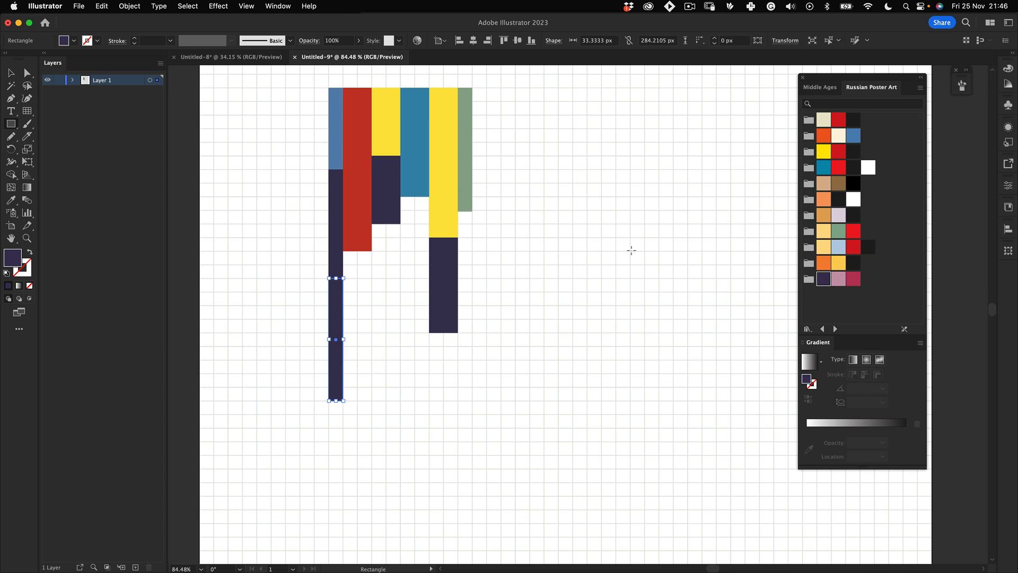
{"action": "left_click", "coordinate": [841, 231]}
{"action": "key", "text": "v"}
{"action": "left_click", "coordinate": [398, 394]}
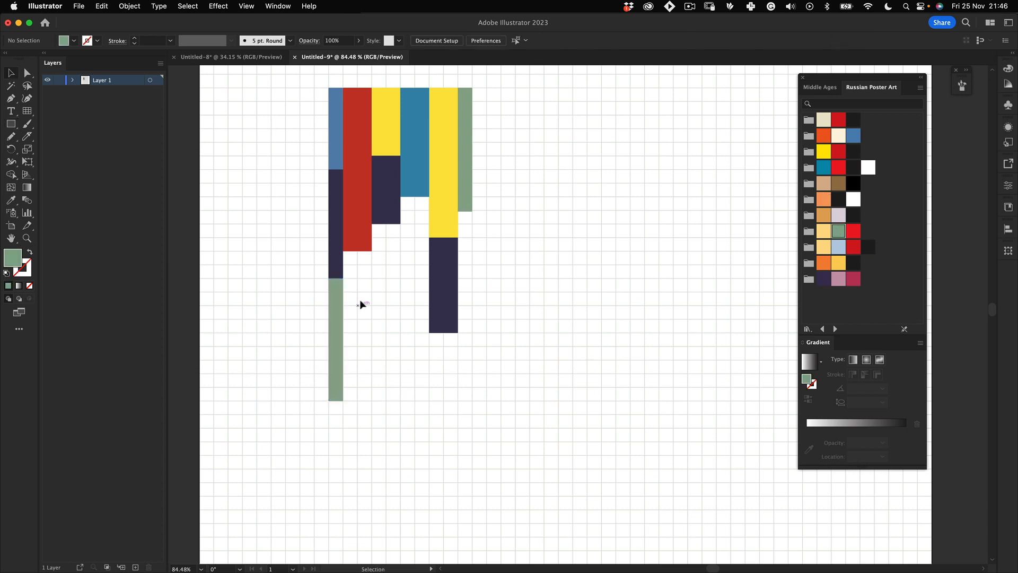
Draw a rectangle about 67 x 193 px directly below the red bar and fill it with the pale lilac swatch
{"action": "key", "text": "m"}
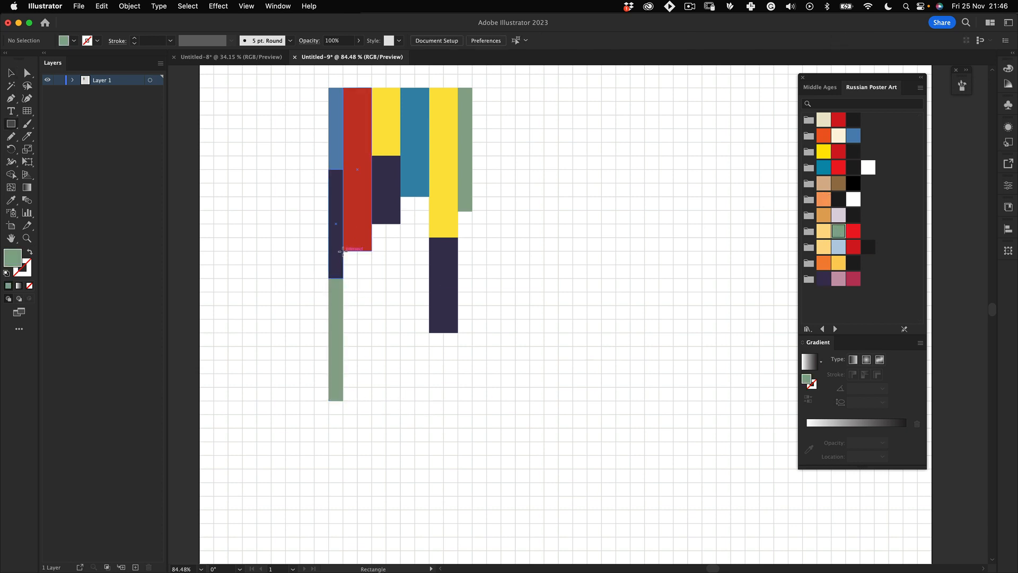
{"action": "mouse_move", "coordinate": [343, 251]}
{"action": "left_mouse_down"}
{"action": "mouse_move", "coordinate": [359, 331]}
{"action": "mouse_move", "coordinate": [371, 332]}
{"action": "left_mouse_up"}
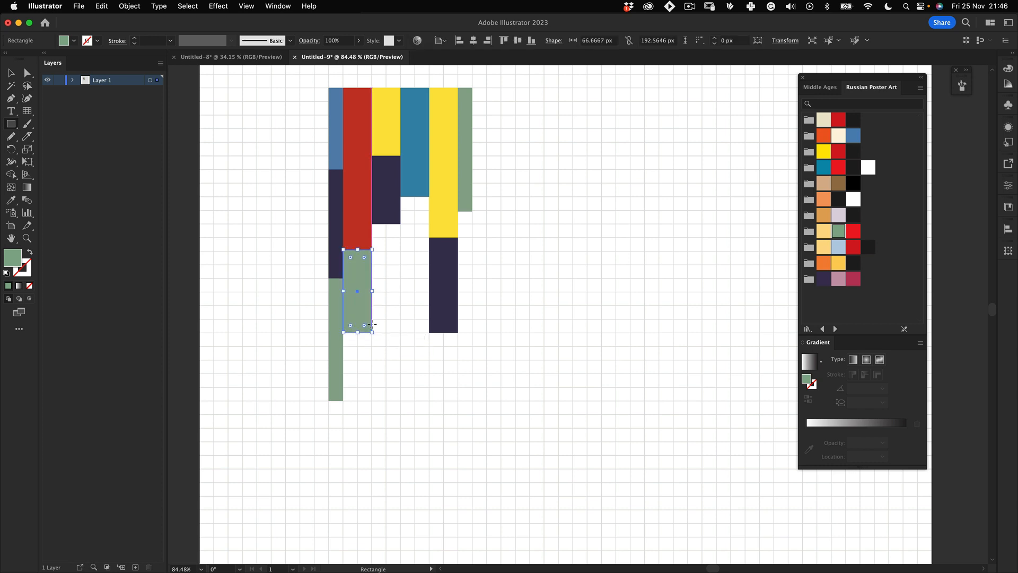
{"action": "left_click", "coordinate": [839, 215]}
{"action": "key", "text": "v"}
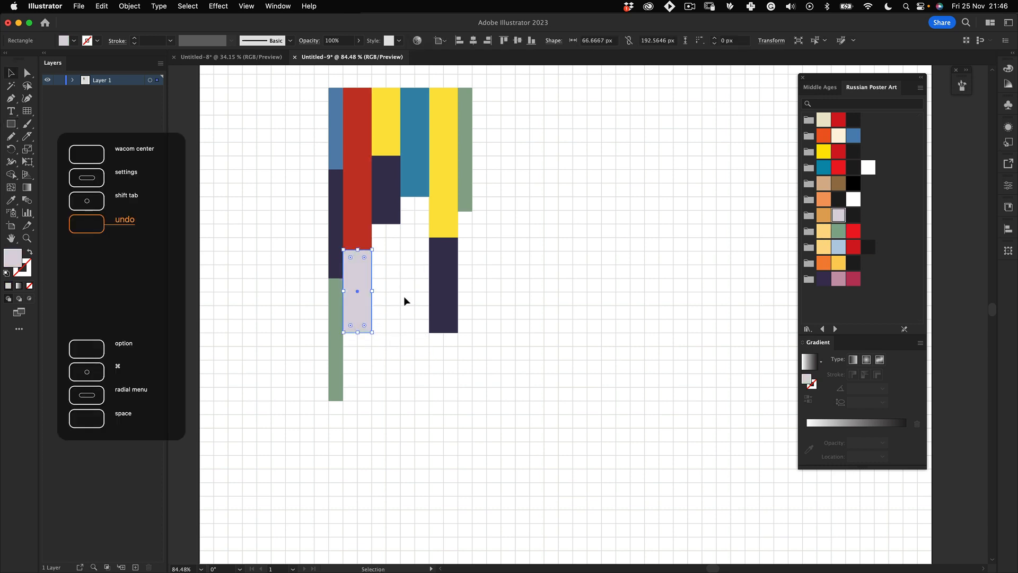
Duplicate the lilac rectangle directly beneath itself, shorten the copy to align with the narrow green bar's end, and fill it with bright yellow
{"action": "left_click_drag", "start_coordinate": [353, 289], "coordinate": [353, 372]}
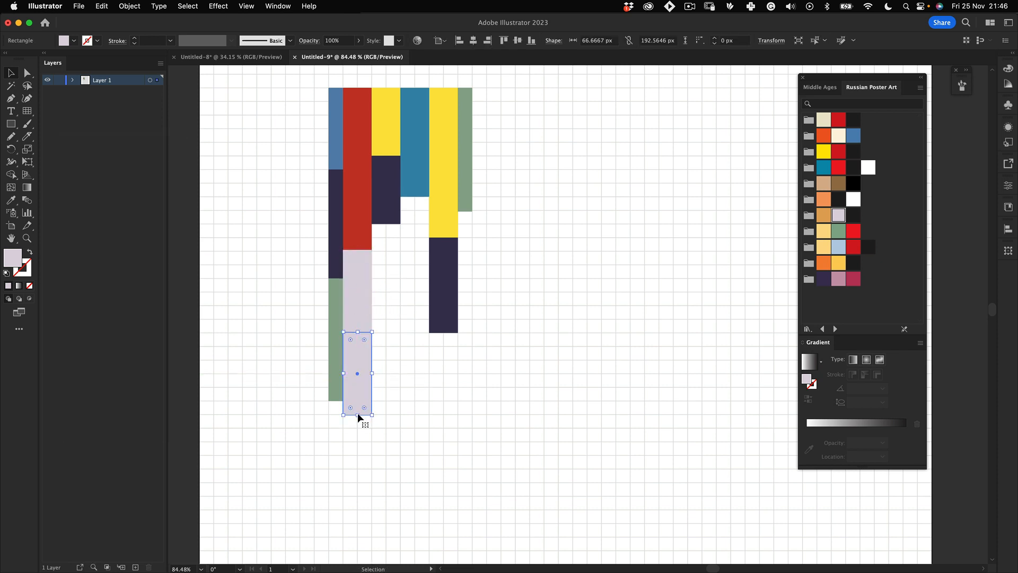
{"action": "left_click_drag", "start_coordinate": [358, 415], "coordinate": [355, 400]}
{"action": "left_click", "coordinate": [823, 152]}
{"action": "left_click", "coordinate": [499, 433]}
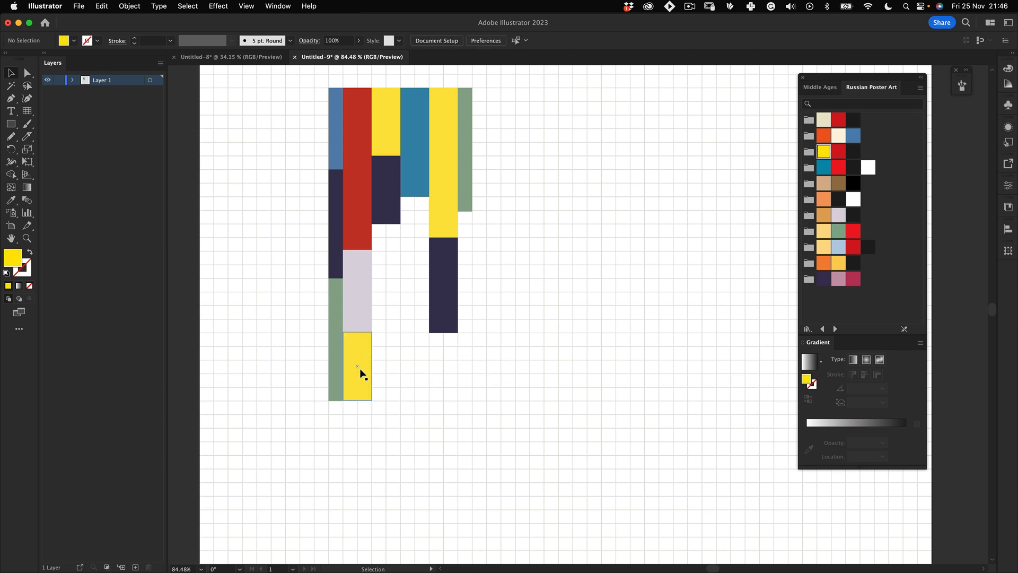
Copy the lilac rectangle below the third column's dark purple block, fill the copy with teal and lengthen it downwards
{"action": "left_click_drag", "start_coordinate": [356, 293], "coordinate": [389, 264]}
{"action": "left_click", "coordinate": [824, 168]}
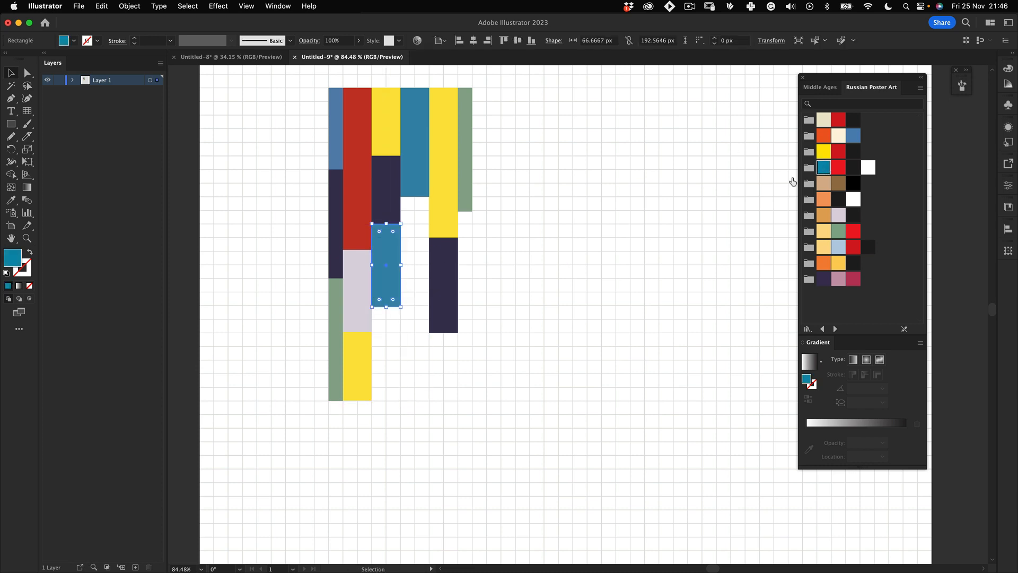
{"action": "left_click", "coordinate": [422, 355]}
{"action": "left_click", "coordinate": [395, 293]}
{"action": "left_click_drag", "start_coordinate": [386, 307], "coordinate": [389, 366]}
{"action": "left_click", "coordinate": [391, 375]}
Add a yellow bar in the fourth column, flush with the second column's lower edge, and extend it upwards, leaving a gap below the teal bar
{"action": "key", "text": "z"}
{"action": "left_click_drag", "start_coordinate": [489, 248], "coordinate": [457, 175]}
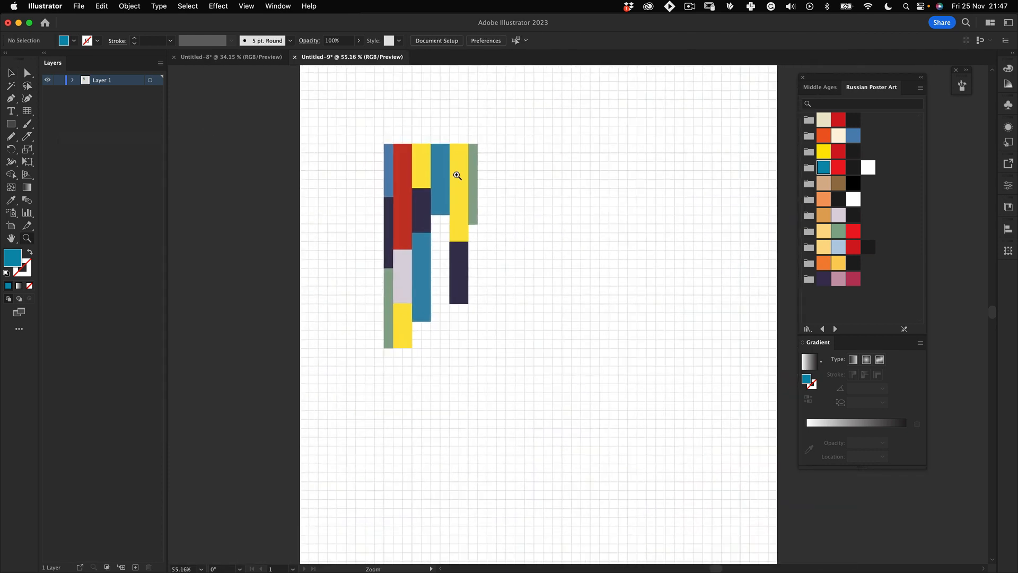
{"action": "left_click_drag", "start_coordinate": [442, 270], "coordinate": [475, 287]}
{"action": "key", "text": "v"}
{"action": "left_click_drag", "start_coordinate": [443, 333], "coordinate": [447, 248]}
{"action": "left_click", "coordinate": [577, 245]}
{"action": "left_click_drag", "start_coordinate": [532, 94], "coordinate": [368, 402]}
{"action": "left_click", "coordinate": [605, 291]}
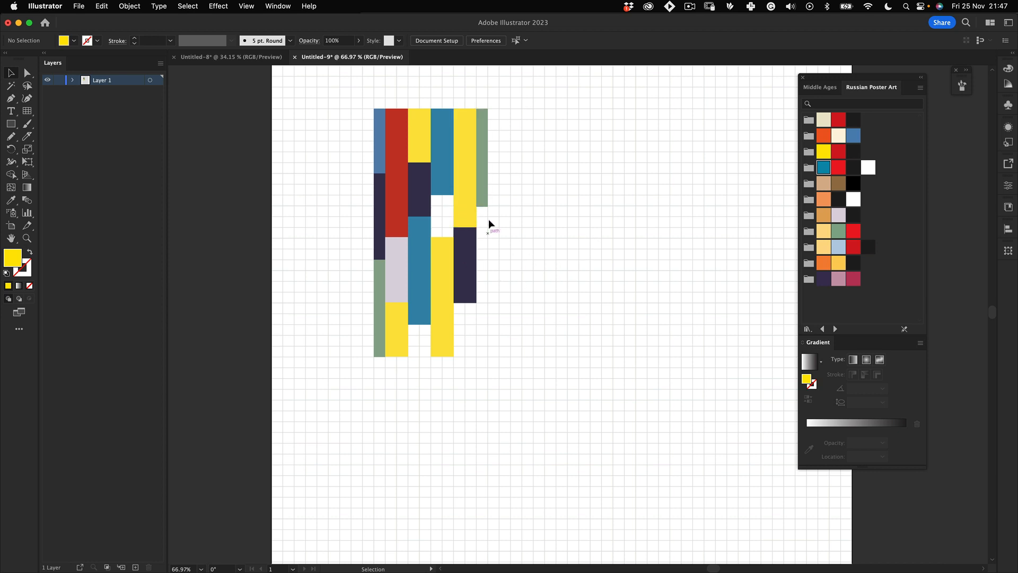
Fill the gap below the third column's teal bar and the gap in the fourth column with black rectangles
{"action": "key", "text": "m"}
{"action": "left_click_drag", "start_coordinate": [408, 324], "coordinate": [430, 356]}
{"action": "left_click", "coordinate": [853, 215]}
{"action": "left_click_drag", "start_coordinate": [431, 194], "coordinate": [454, 237]}
Add black and mauve pieces below the narrow right-hand green bar, and a 100 x 63 px sage green rectangle across the last two columns
{"action": "mouse_move", "coordinate": [476, 206]}
{"action": "left_mouse_down"}
{"action": "mouse_move", "coordinate": [487, 227]}
{"action": "mouse_move", "coordinate": [488, 324]}
{"action": "left_mouse_up"}
{"action": "left_click", "coordinate": [839, 279]}
{"action": "left_click", "coordinate": [838, 232]}
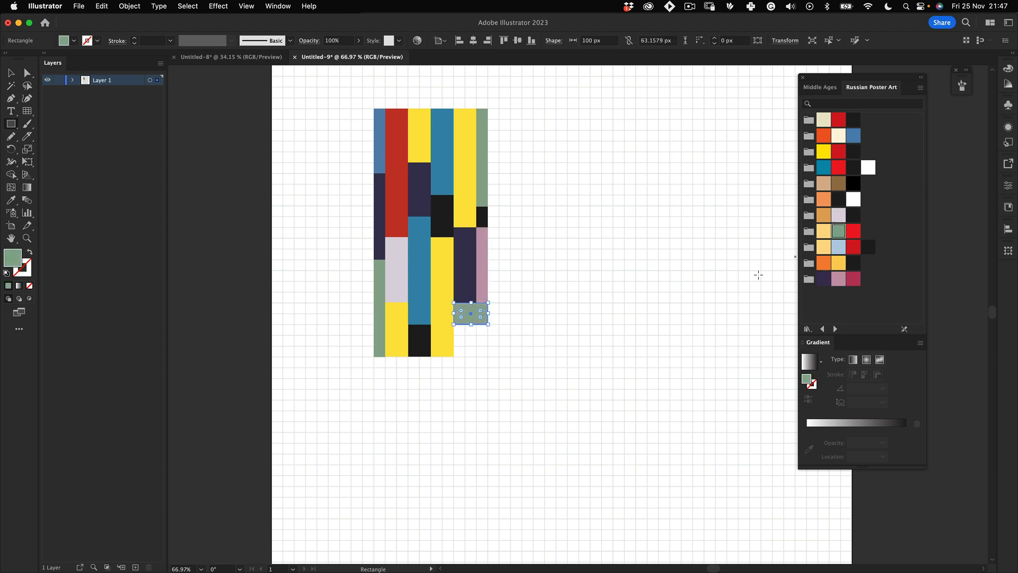
Fill the remaining lower-right corner of the block with a narrow teal rectangle and a wider bright red one
{"action": "left_click", "coordinate": [824, 167]}
{"action": "mouse_move", "coordinate": [454, 357]}
{"action": "left_mouse_down"}
{"action": "mouse_move", "coordinate": [465, 324]}
{"action": "mouse_move", "coordinate": [465, 356]}
{"action": "mouse_move", "coordinate": [509, 361]}
{"action": "left_mouse_up"}
{"action": "left_click", "coordinate": [838, 168]}
Draw a rectangle over the lower part of the fourth column's yellow bar and fill it with red
{"action": "left_click", "coordinate": [428, 297]}
{"action": "mouse_move", "coordinate": [428, 354]}
{"action": "left_mouse_down"}
{"action": "mouse_move", "coordinate": [430, 243]}
{"action": "mouse_move", "coordinate": [466, 337]}
{"action": "left_mouse_up"}
{"action": "left_click", "coordinate": [824, 136]}
{"action": "left_click", "coordinate": [839, 120]}
{"action": "key", "text": "v"}
{"action": "left_click_drag", "start_coordinate": [458, 382], "coordinate": [414, 381]}
{"action": "left_click", "coordinate": [550, 136]}
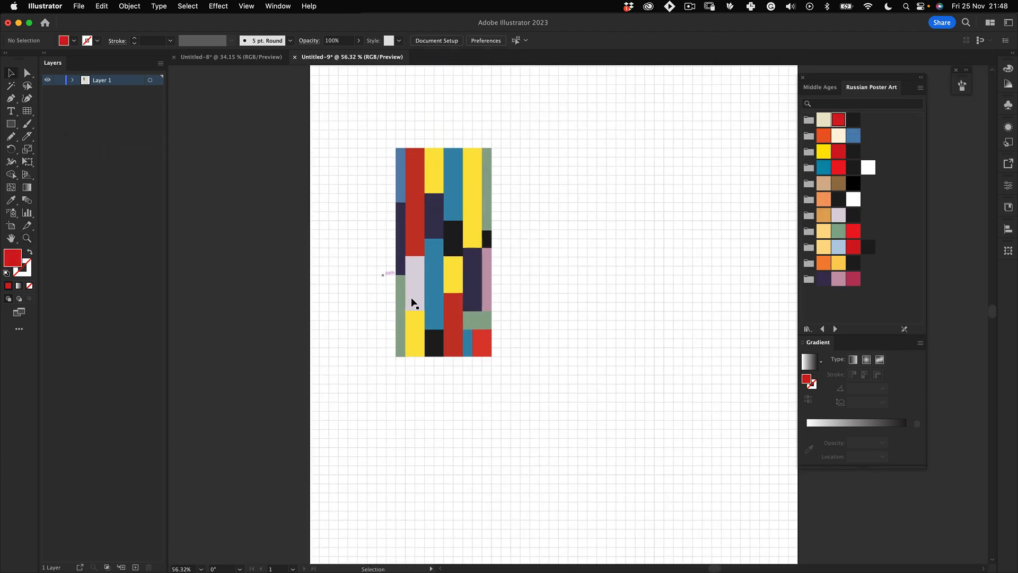
Duplicate the whole block of coloured bars directly against its right side
{"action": "left_click_drag", "start_coordinate": [485, 93], "coordinate": [314, 477]}
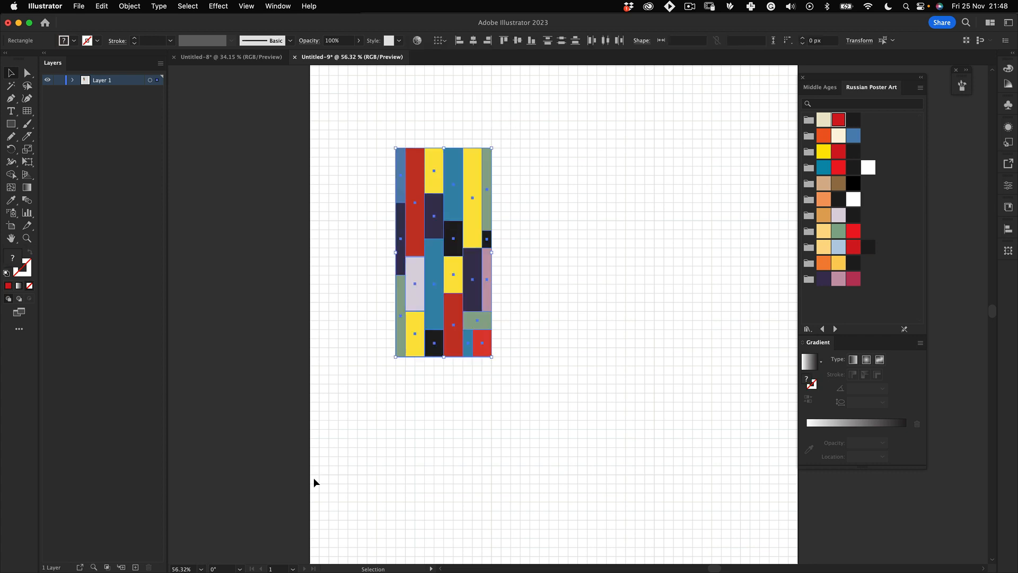
{"action": "left_click", "coordinate": [576, 166]}
{"action": "left_click_drag", "start_coordinate": [554, 111], "coordinate": [347, 425]}
{"action": "left_click_drag", "start_coordinate": [455, 265], "coordinate": [550, 272]}
Try rotating the duplicated right-hand block by 180 degrees
{"action": "key", "text": "e"}
{"action": "left_click_drag", "start_coordinate": [602, 291], "coordinate": [475, 212]}
{"action": "key", "text": "v"}
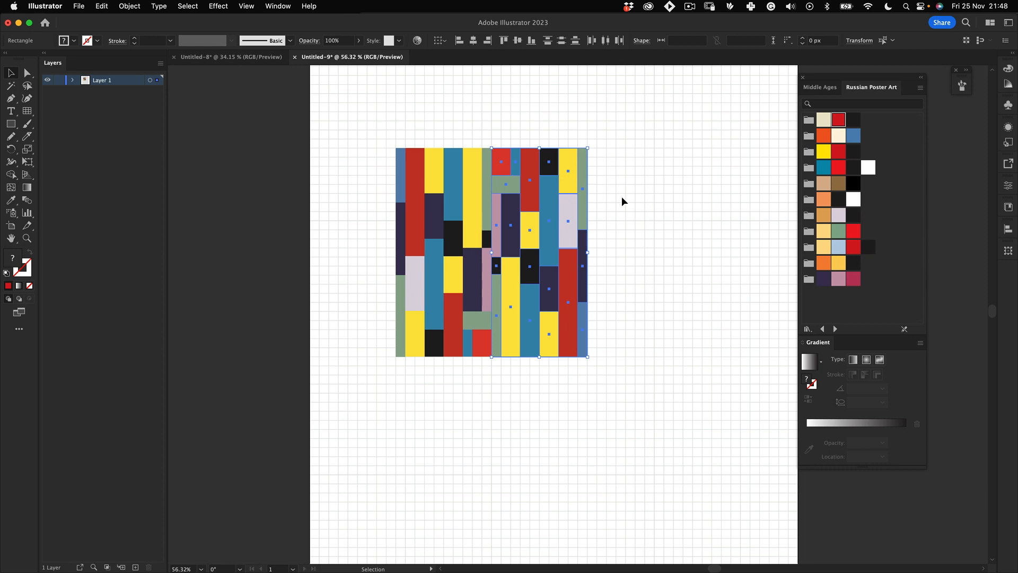
{"action": "left_click_drag", "start_coordinate": [637, 227], "coordinate": [457, 374]}
{"action": "key", "text": "super+z"}
Select the bars of both side-by-side blocks and group them
{"action": "left_click_drag", "start_coordinate": [578, 298], "coordinate": [458, 336]}
{"action": "left_click", "coordinate": [455, 373]}
{"action": "left_click_drag", "start_coordinate": [555, 168], "coordinate": [433, 329]}
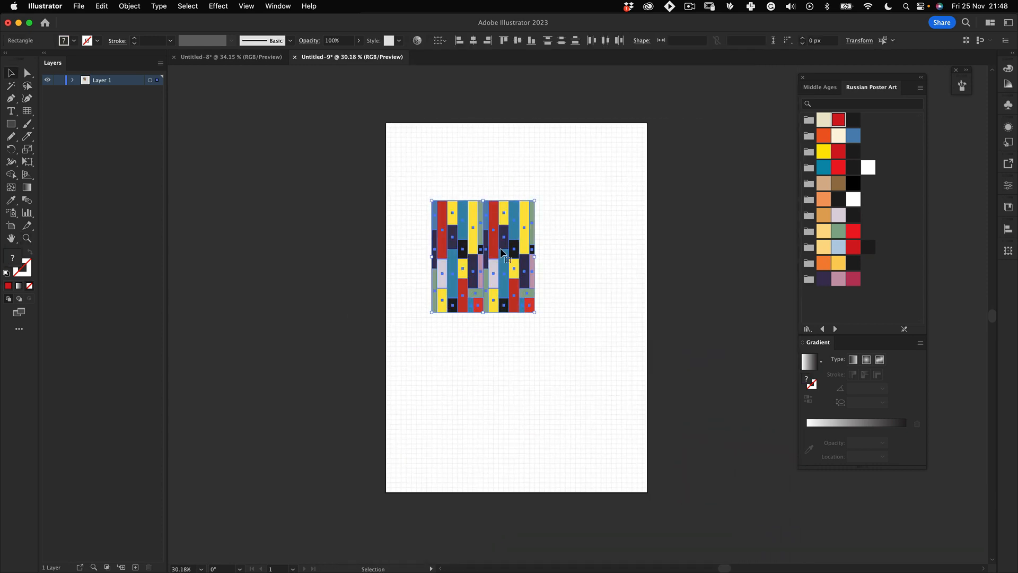
{"action": "scroll", "coordinate": [492, 247], "scroll_direction": "up", "scroll_amount": 2}
{"action": "right_click", "coordinate": [495, 233]}
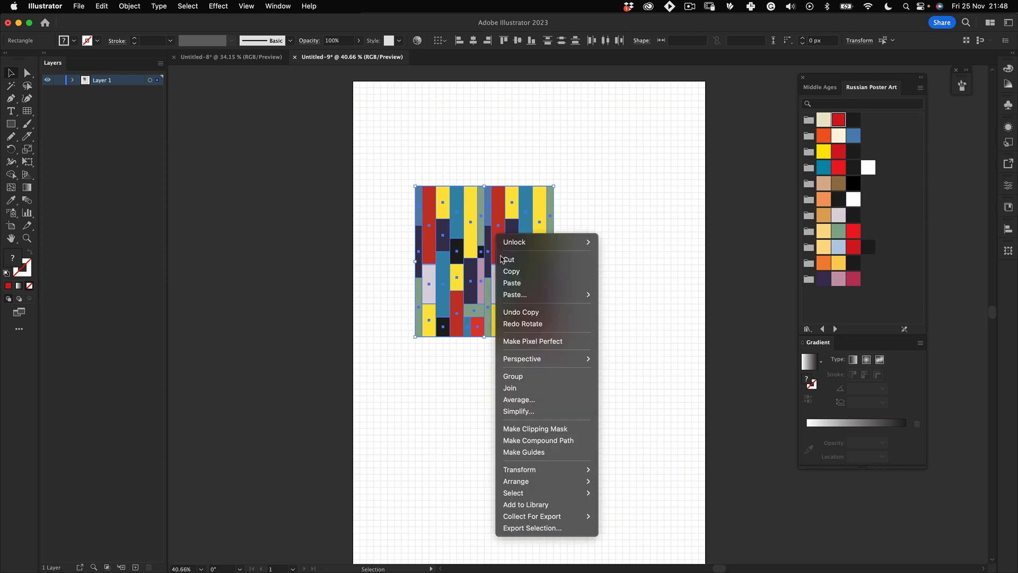
{"action": "left_click", "coordinate": [533, 377]}
{"action": "left_click", "coordinate": [520, 404]}
Move the group near the artboard's upper-left corner and place a copy of it directly beneath
{"action": "left_click_drag", "start_coordinate": [493, 266], "coordinate": [526, 223]}
{"action": "key", "text": "super+z"}
{"action": "left_click", "coordinate": [498, 368]}
{"action": "left_click_drag", "start_coordinate": [519, 266], "coordinate": [470, 175]}
{"action": "left_click_drag", "start_coordinate": [468, 128], "coordinate": [487, 280]}
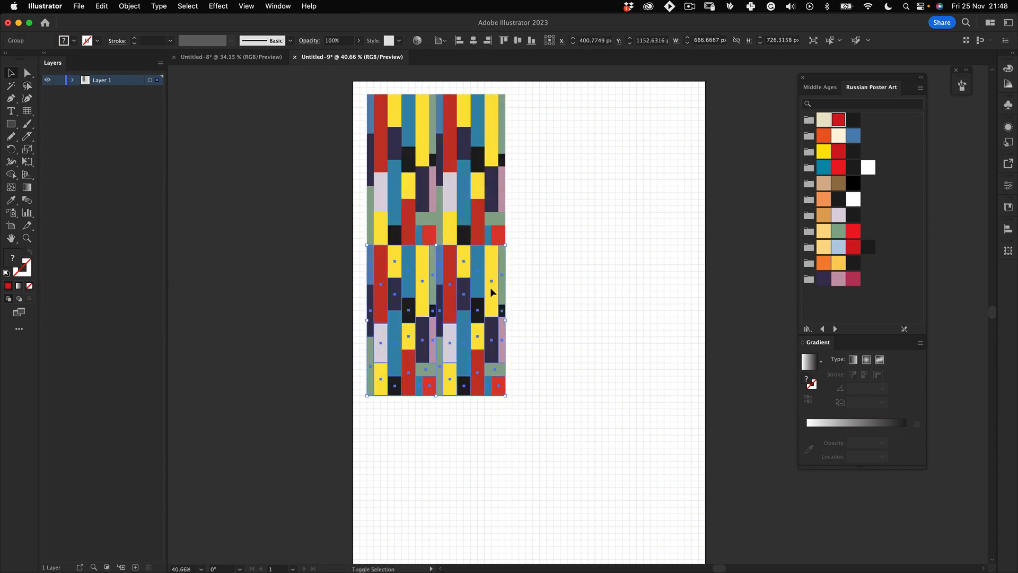
Try rotating the lower group by 180 degrees
{"action": "key", "text": "e"}
{"action": "left_click_drag", "start_coordinate": [550, 336], "coordinate": [309, 389]}
{"action": "key", "text": "v"}
{"action": "left_click", "coordinate": [553, 224]}
Try reflecting the lower group across the vertical axis
{"action": "key", "text": "z"}
{"action": "key", "text": "v"}
{"action": "key", "text": "z"}
{"action": "key", "text": "v"}
{"action": "right_click", "coordinate": [499, 289]}
{"action": "mouse_move", "coordinate": [581, 487]}
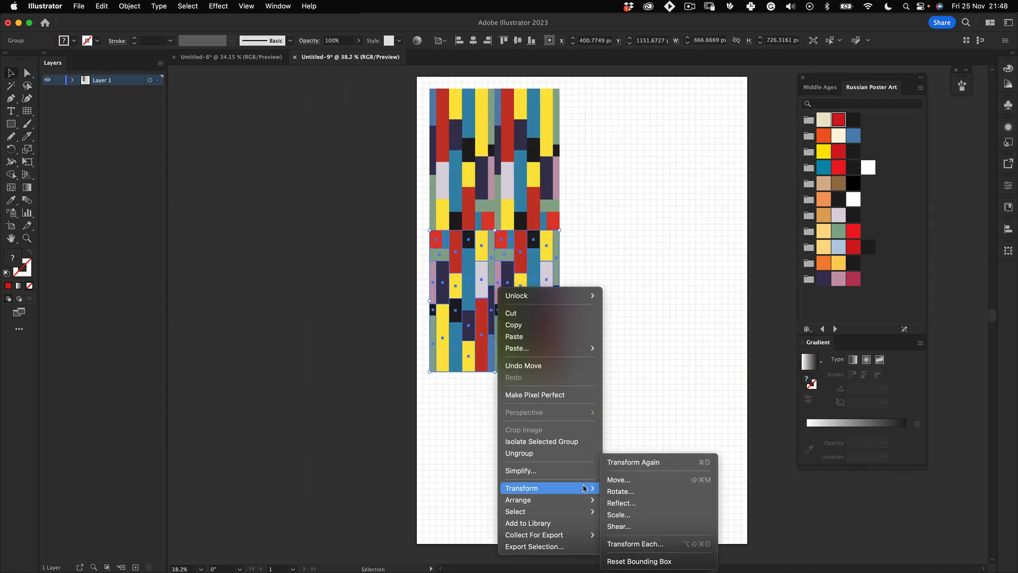
{"action": "left_click", "coordinate": [631, 502]}
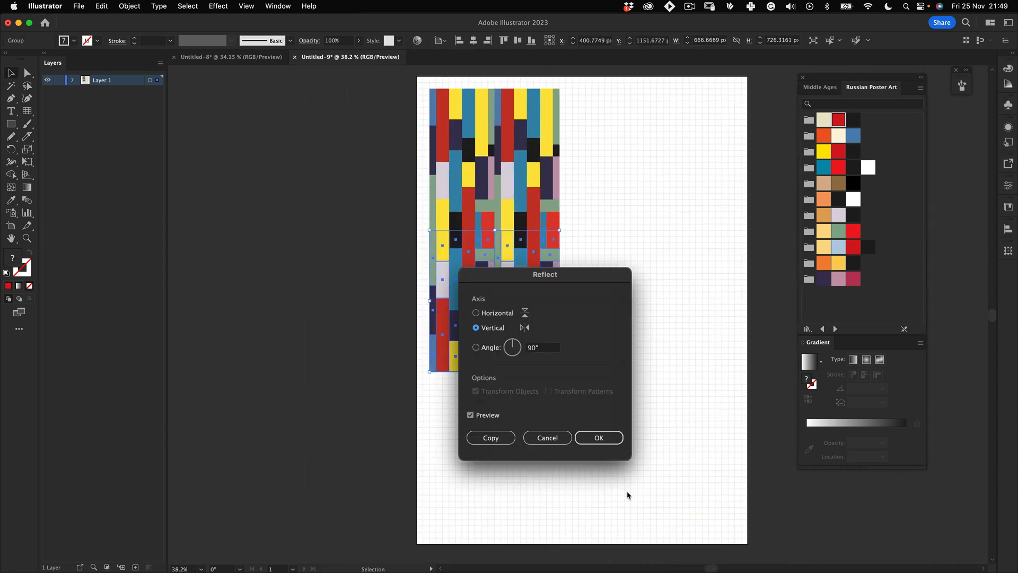
{"action": "left_click", "coordinate": [610, 437]}
{"action": "left_click", "coordinate": [511, 492]}
{"action": "key", "text": "z"}
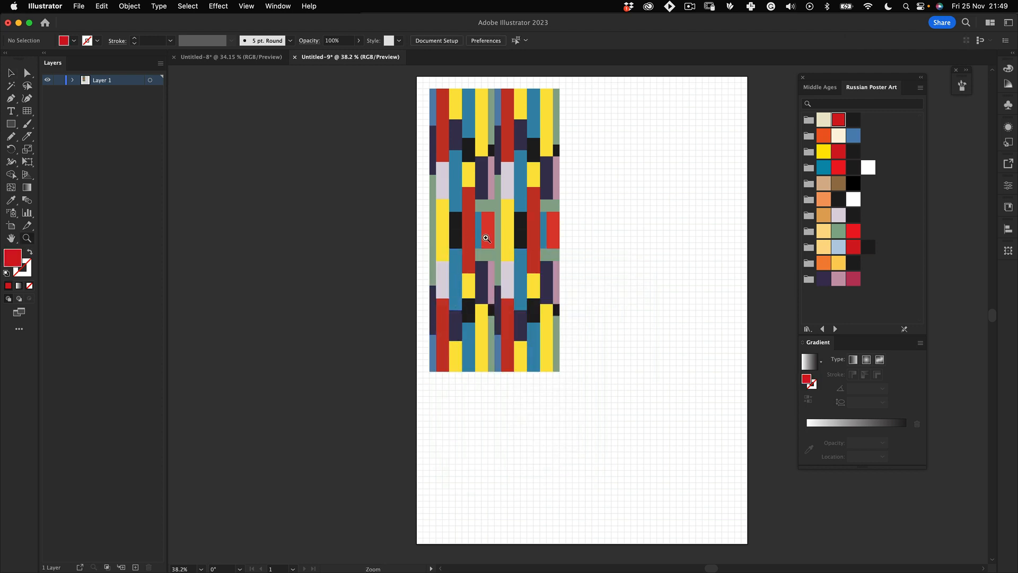
Undo the lower group's reflection and its rotation
{"action": "left_click", "coordinate": [492, 235]}
{"action": "key", "text": "super+z"}
{"action": "key", "text": "v"}
{"action": "left_click", "coordinate": [656, 205]}
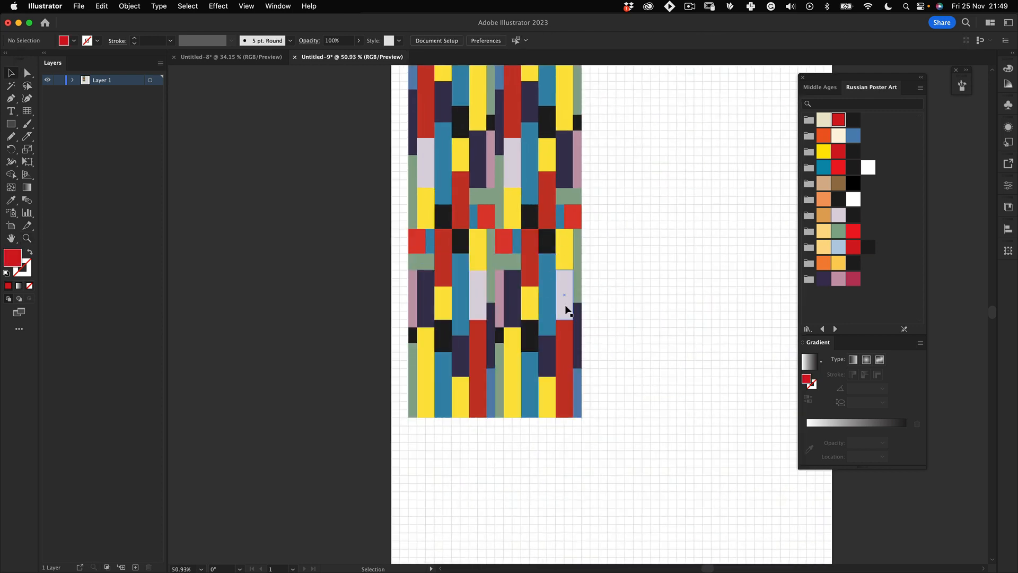
{"action": "left_click", "coordinate": [562, 312]}
{"action": "key", "text": "super+z"}
{"action": "left_click", "coordinate": [584, 236]}
Nudge the lower group against the lower edge of the upper group
{"action": "key", "text": "z"}
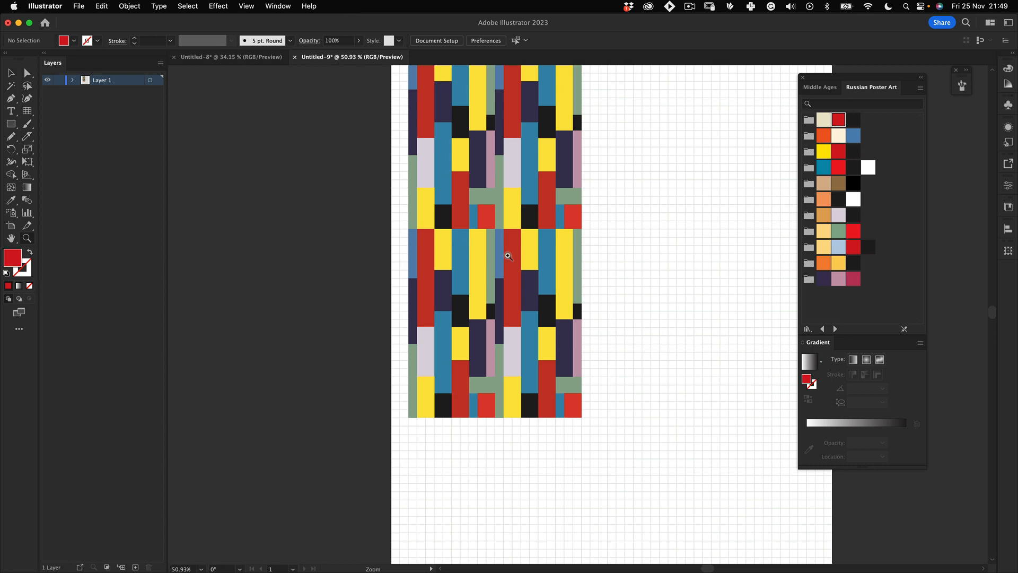
{"action": "left_click_drag", "start_coordinate": [505, 257], "coordinate": [615, 171]}
{"action": "left_click_drag", "start_coordinate": [360, 193], "coordinate": [444, 156]}
{"action": "left_click_drag", "start_coordinate": [351, 213], "coordinate": [557, 414]}
{"action": "key", "text": "v"}
{"action": "left_click_drag", "start_coordinate": [489, 298], "coordinate": [456, 310]}
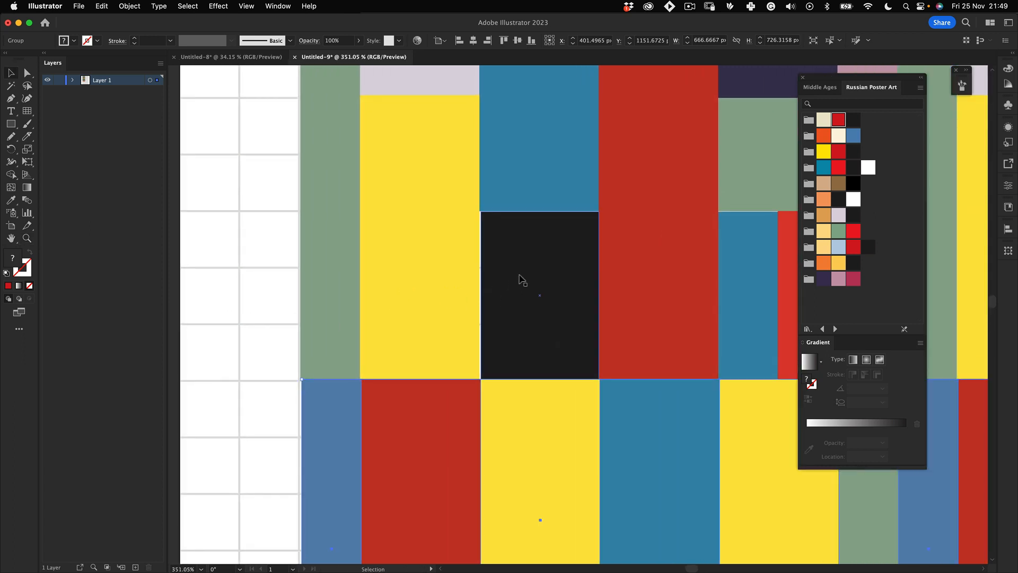
Isolate the upper group and reposition and stretch its black rectangle to about 66.7 x 93.5 px, closing the gaps around it
{"action": "left_click", "coordinate": [520, 276]}
{"action": "left_click_drag", "start_coordinate": [508, 245], "coordinate": [595, 214]}
{"action": "double_click", "coordinate": [526, 248]}
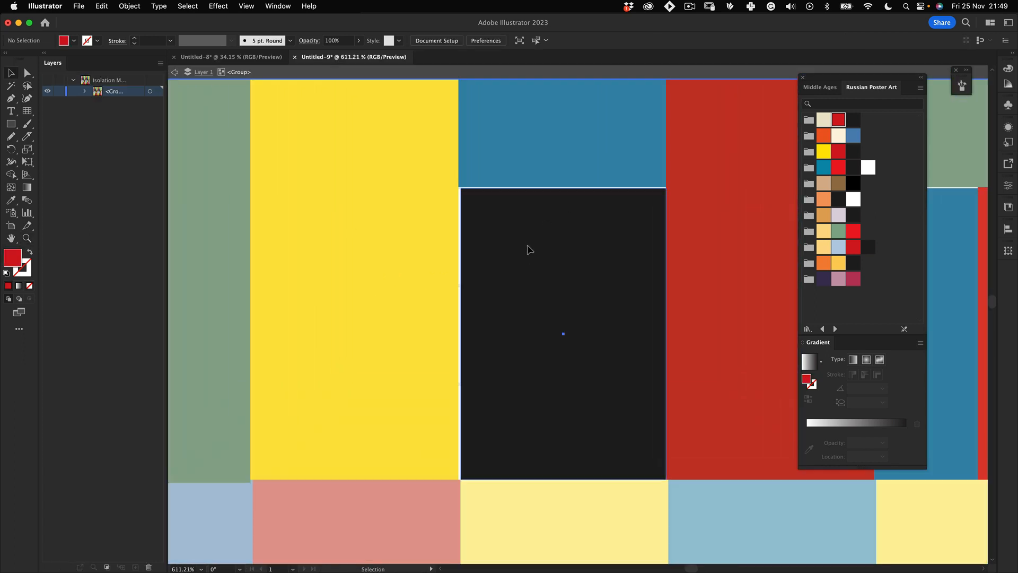
{"action": "left_click", "coordinate": [528, 249]}
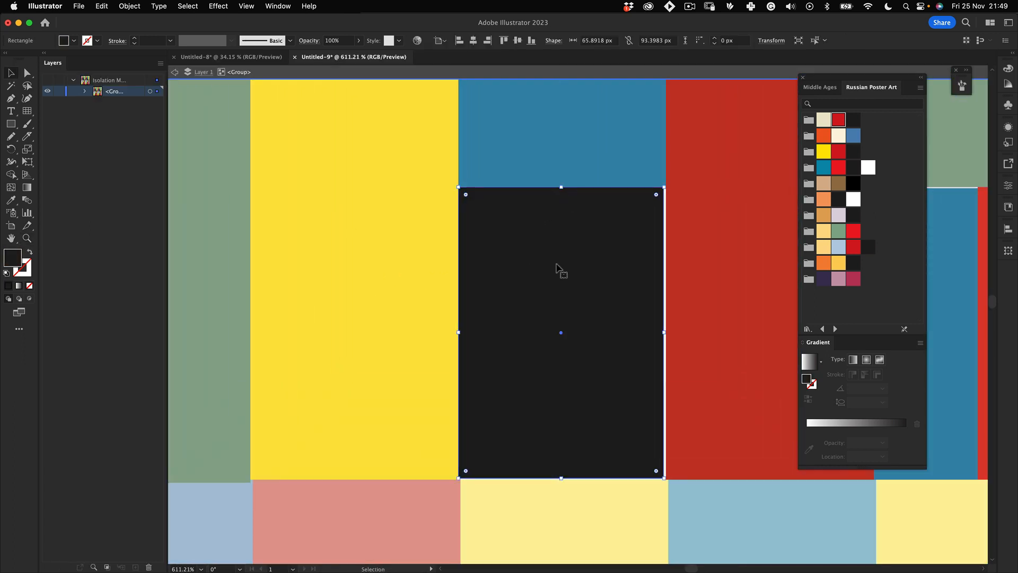
{"action": "left_click_drag", "start_coordinate": [569, 304], "coordinate": [431, 235]}
{"action": "left_click_drag", "start_coordinate": [533, 250], "coordinate": [475, 349]}
{"action": "key", "text": "e"}
Extend the small teal rectangle upwards to about 93.8 px high to meet the green piece, then leave isolation mode
{"action": "key", "text": "z"}
{"action": "left_click_drag", "start_coordinate": [785, 305], "coordinate": [496, 339]}
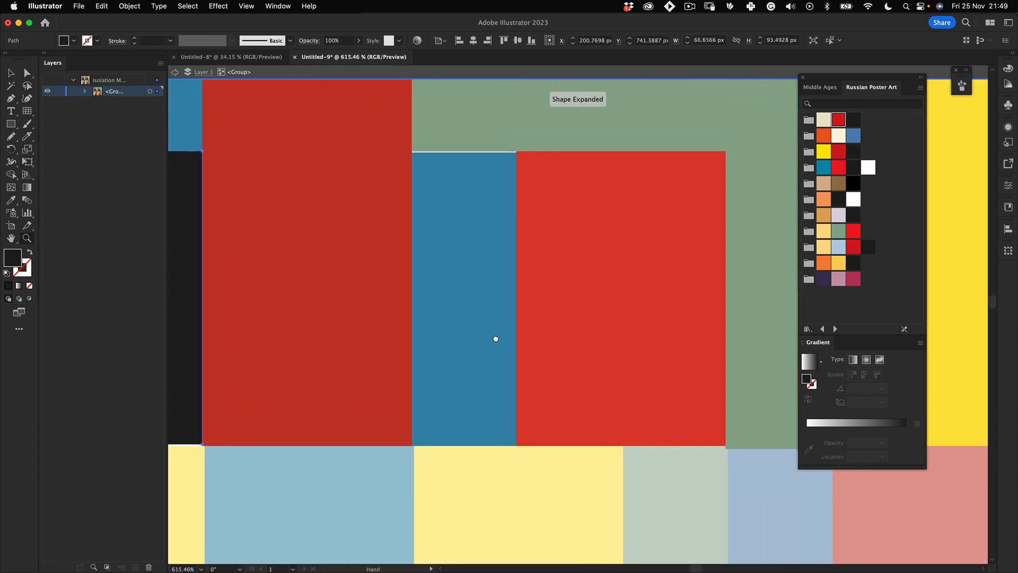
{"action": "key", "text": "v"}
{"action": "double_click", "coordinate": [475, 297]}
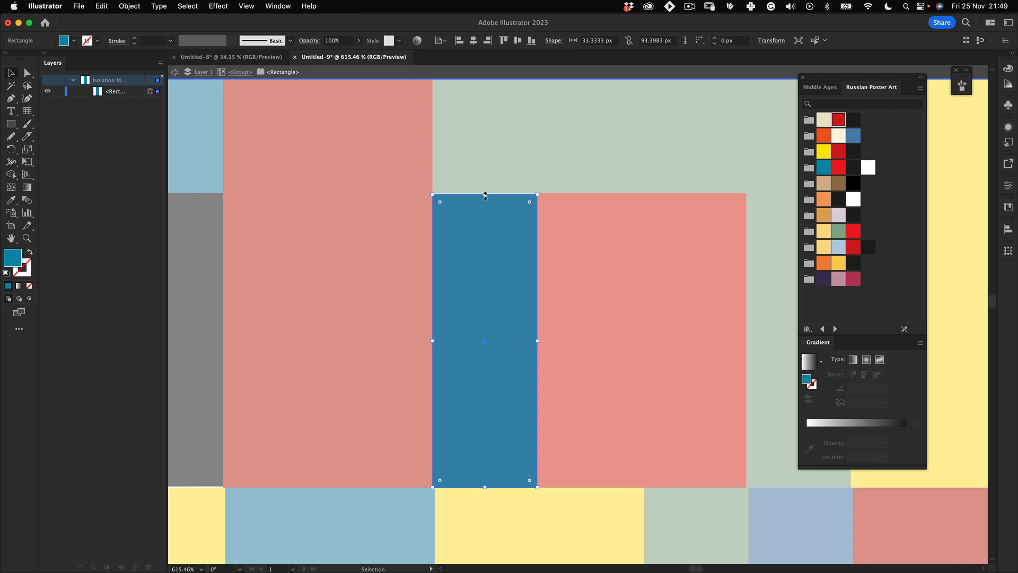
{"action": "left_click_drag", "start_coordinate": [485, 196], "coordinate": [297, 379]}
{"action": "key", "text": "z"}
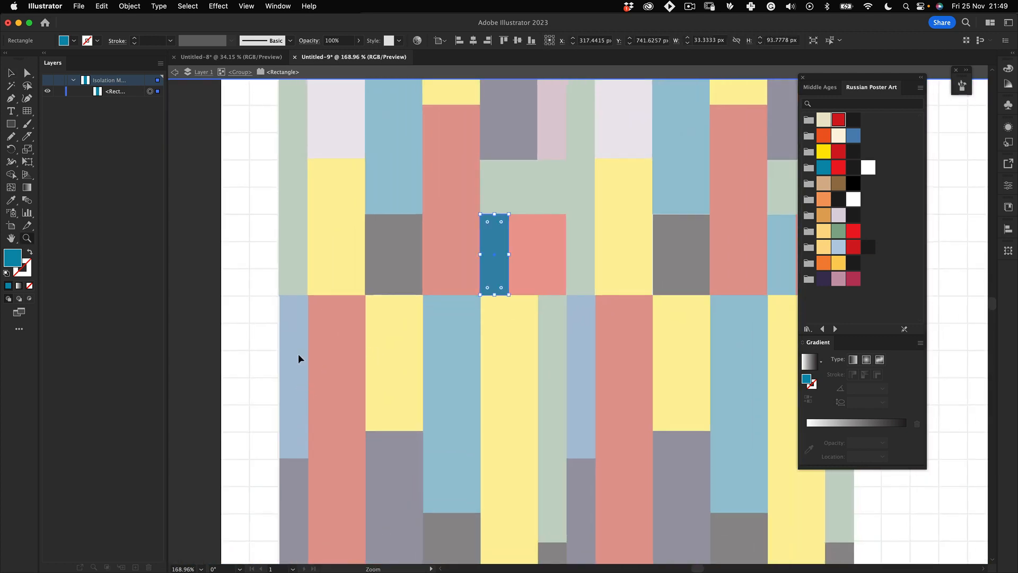
{"action": "double_click", "coordinate": [256, 338]}
Shift the lower block group up slightly to close the hairline gap along its seam with the upper group
{"action": "left_click_drag", "start_coordinate": [416, 304], "coordinate": [565, 210]}
{"action": "left_click_drag", "start_coordinate": [434, 232], "coordinate": [572, 172]}
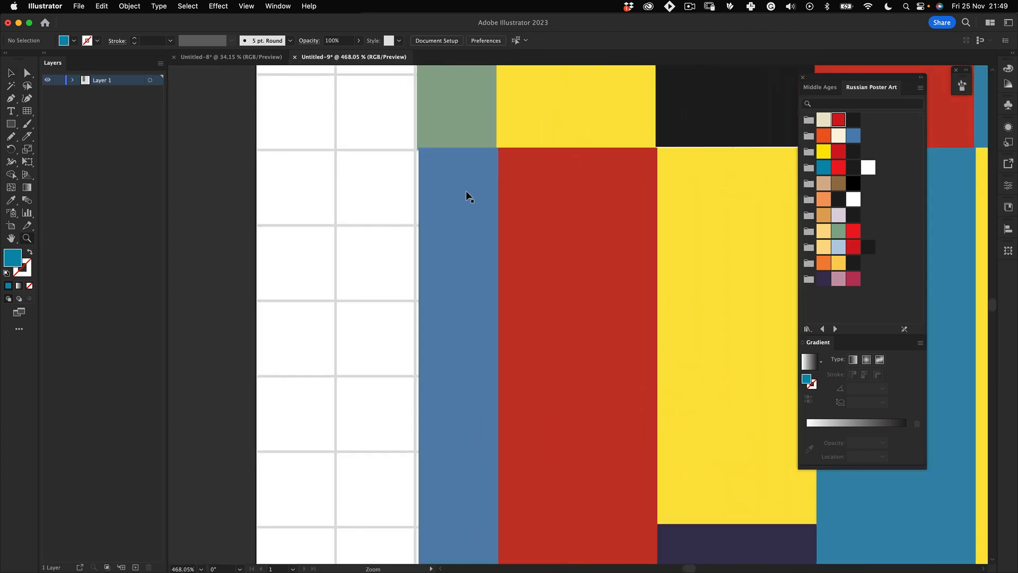
{"action": "left_click_drag", "start_coordinate": [468, 195], "coordinate": [467, 193]}
{"action": "left_click_drag", "start_coordinate": [549, 199], "coordinate": [297, 356]}
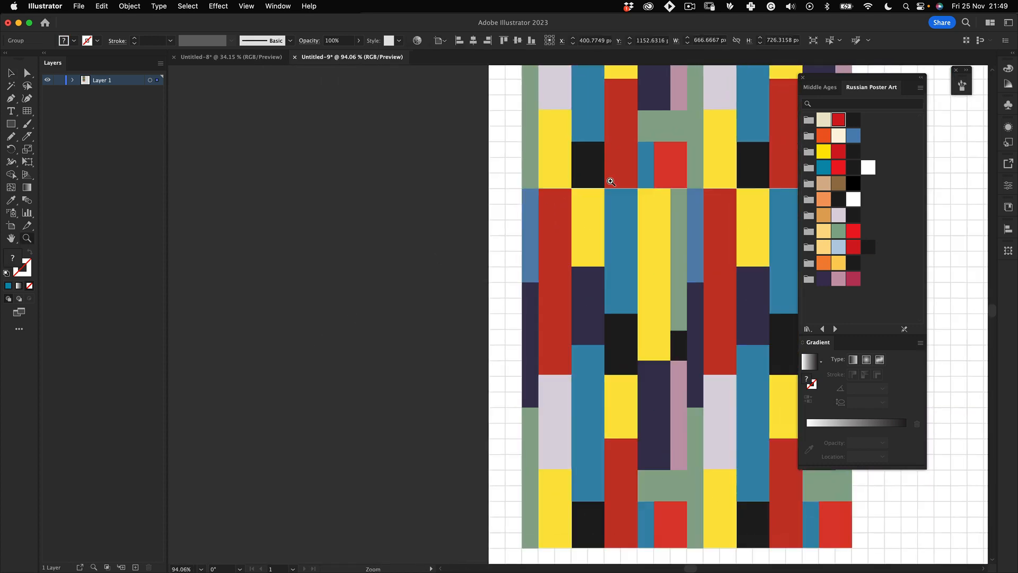
{"action": "left_click_drag", "start_coordinate": [611, 181], "coordinate": [740, 130]}
{"action": "left_click_drag", "start_coordinate": [525, 226], "coordinate": [605, 189]}
{"action": "left_click_drag", "start_coordinate": [580, 232], "coordinate": [465, 321]}
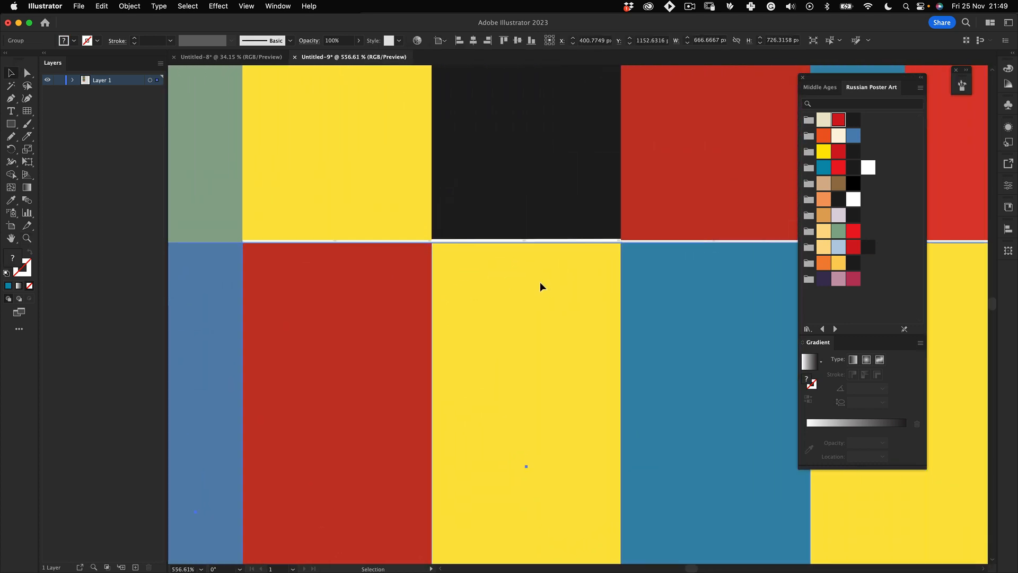
{"action": "left_click_drag", "start_coordinate": [540, 281], "coordinate": [540, 278]}
{"action": "left_click_drag", "start_coordinate": [586, 253], "coordinate": [350, 403]}
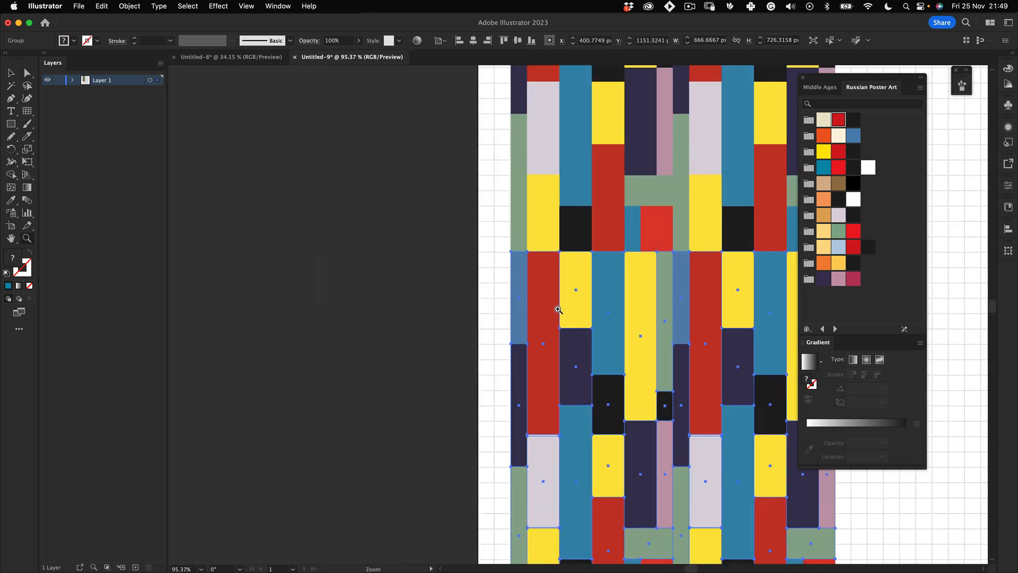
Select both block groups and scale them down together to about 486.9 x 1059.9 px
{"action": "left_click_drag", "start_coordinate": [558, 309], "coordinate": [341, 332]}
{"action": "left_click", "coordinate": [641, 207]}
{"action": "left_click_drag", "start_coordinate": [625, 228], "coordinate": [565, 260]}
{"action": "left_click_drag", "start_coordinate": [599, 122], "coordinate": [506, 298]}
{"action": "left_click_drag", "start_coordinate": [624, 246], "coordinate": [611, 255]}
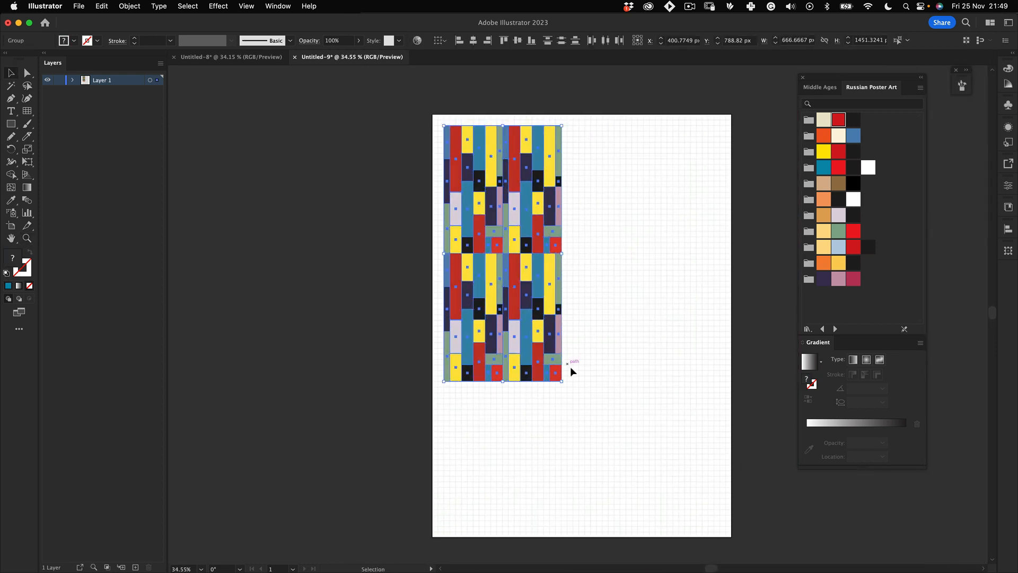
{"action": "left_click_drag", "start_coordinate": [562, 381], "coordinate": [529, 312]}
Duplicate the scaled pair directly below itself and group everything into one column about 486.9 x 2119.8 px
{"action": "left_click_drag", "start_coordinate": [560, 117], "coordinate": [457, 310]}
{"action": "left_click_drag", "start_coordinate": [504, 159], "coordinate": [519, 344]}
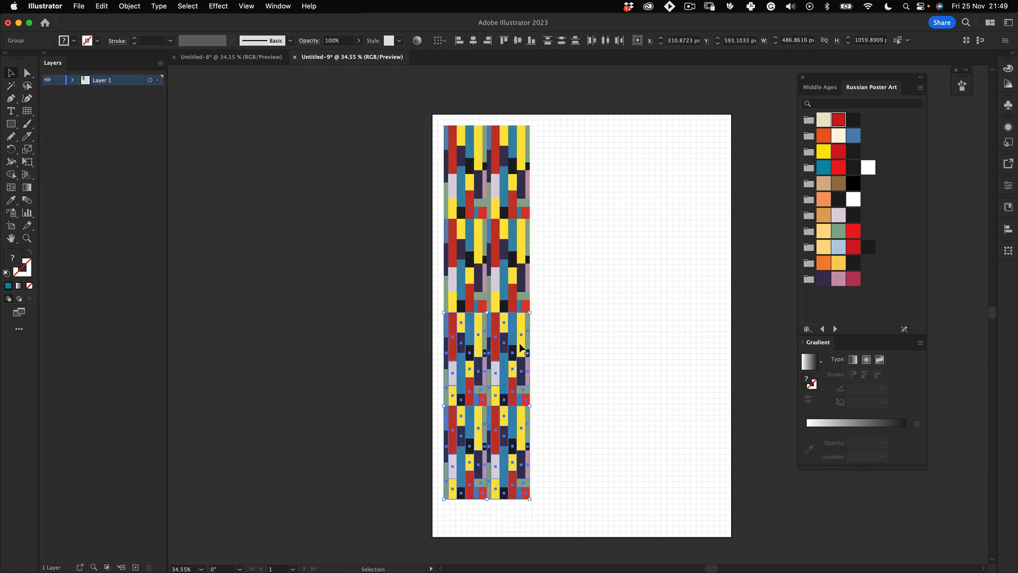
{"action": "left_click", "coordinate": [547, 320]}
{"action": "left_click_drag", "start_coordinate": [561, 119], "coordinate": [390, 509]}
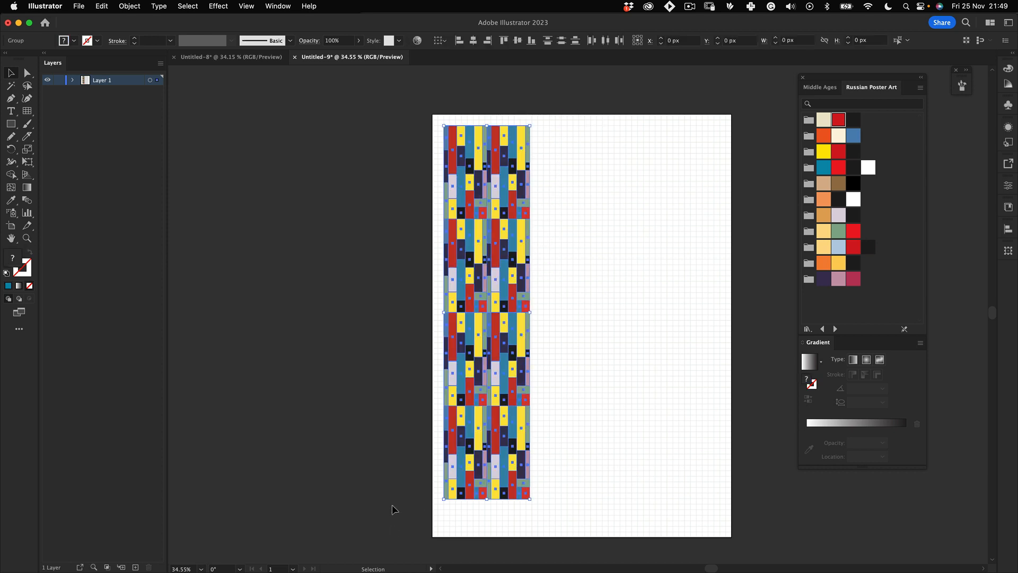
{"action": "right_click", "coordinate": [493, 232]}
{"action": "left_click", "coordinate": [524, 394]}
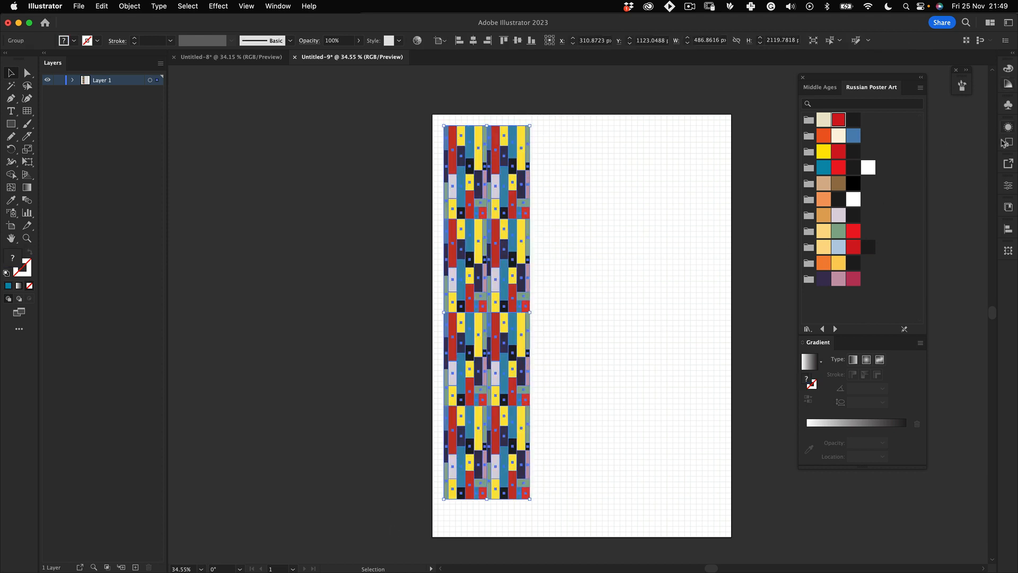
Display the document's brushes, expanded and floating beside the artboard
{"action": "left_click", "coordinate": [963, 72]}
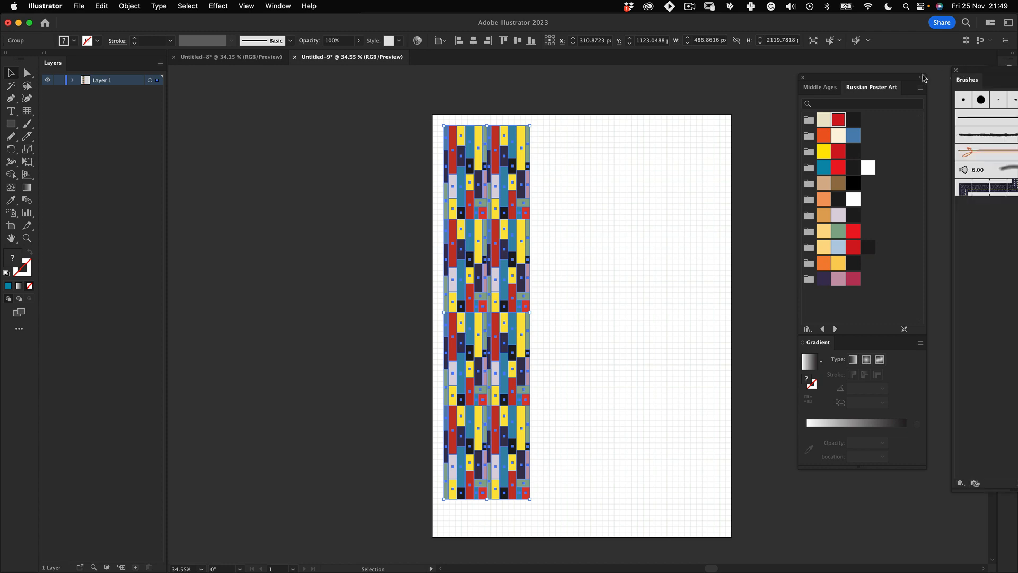
{"action": "left_click_drag", "start_coordinate": [971, 73], "coordinate": [798, 165]}
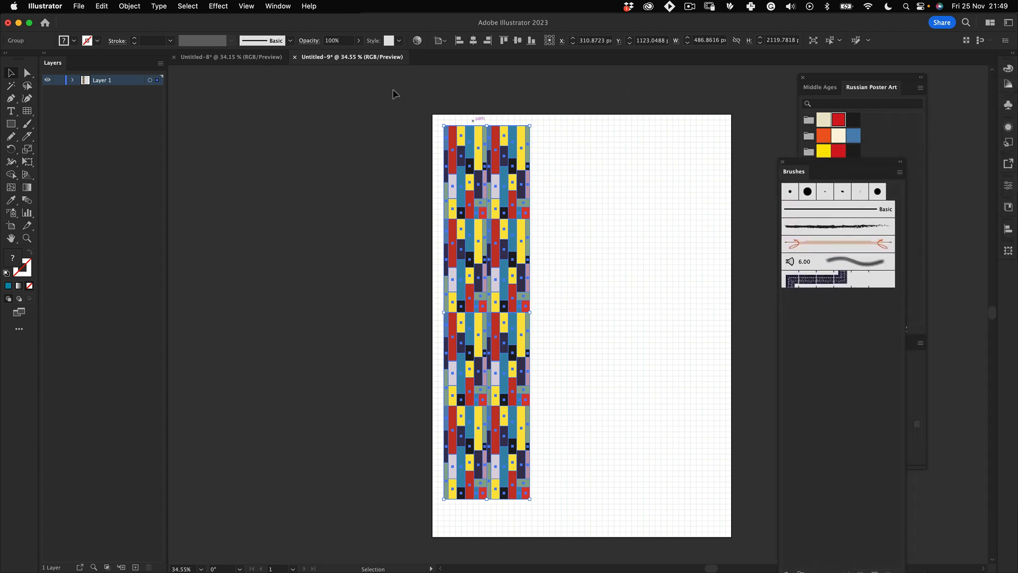
{"action": "left_click", "coordinate": [278, 6]}
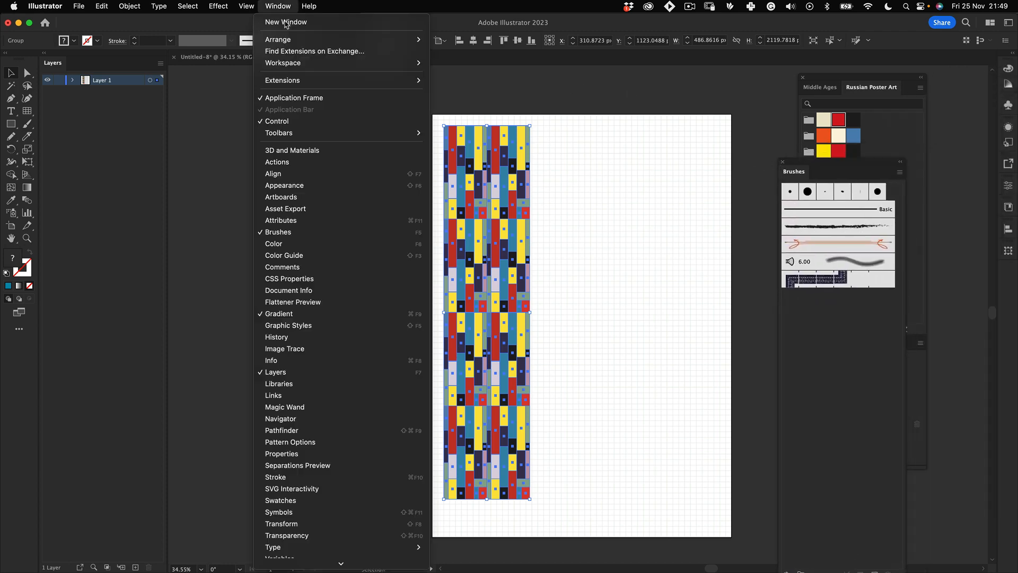
{"action": "left_click", "coordinate": [317, 232]}
{"action": "left_click", "coordinate": [280, 5]}
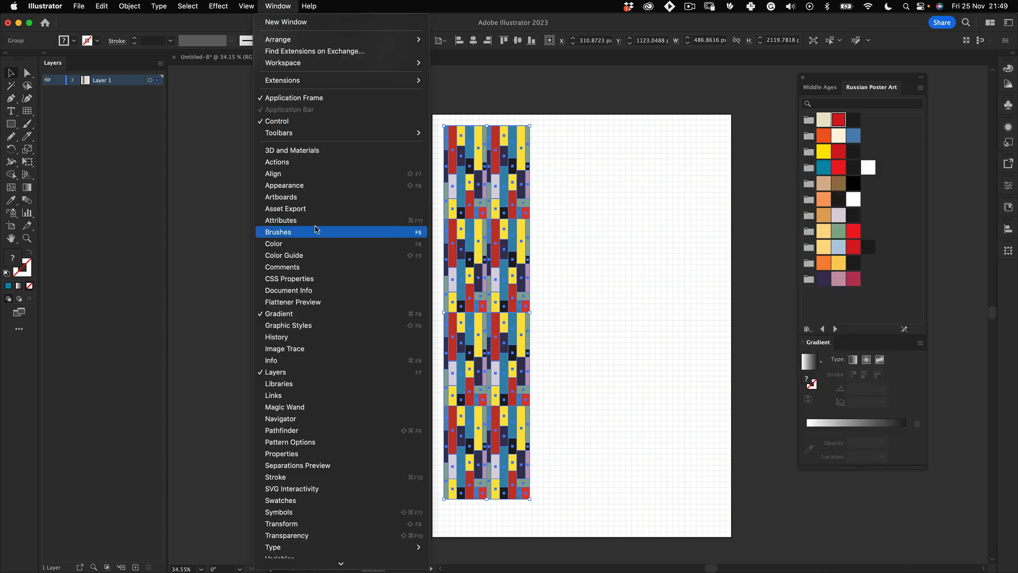
{"action": "left_click", "coordinate": [315, 231]}
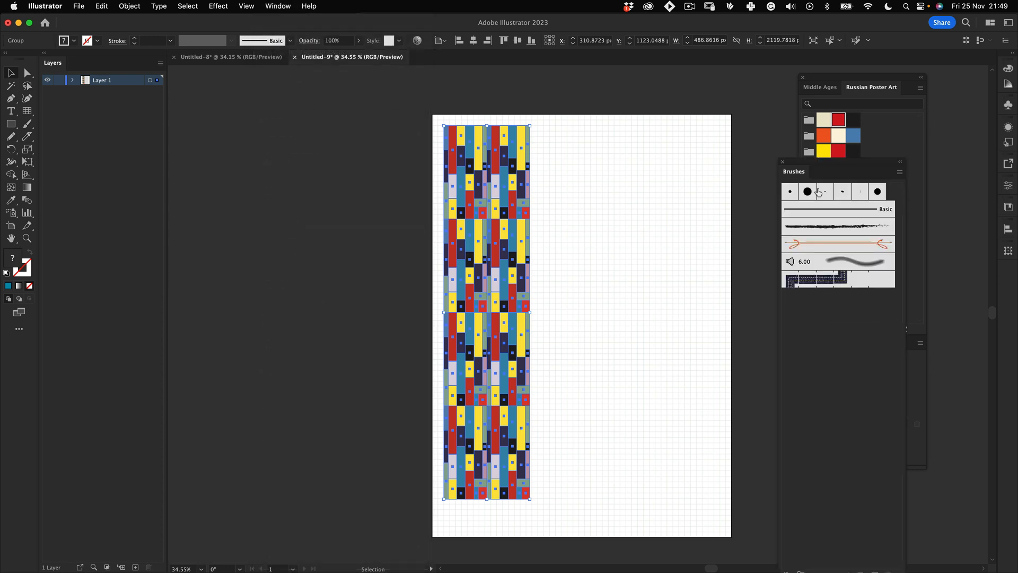
Create a new brush from the striped column, choosing the Art Brush type
{"action": "left_click", "coordinate": [561, 215]}
{"action": "mouse_move", "coordinate": [484, 275]}
{"action": "left_mouse_down"}
{"action": "mouse_move", "coordinate": [652, 359]}
{"action": "mouse_move", "coordinate": [831, 360]}
{"action": "left_mouse_up"}
{"action": "key", "text": "super+z"}
{"action": "left_click", "coordinate": [580, 246]}
{"action": "left_click_drag", "start_coordinate": [465, 253], "coordinate": [504, 221]}
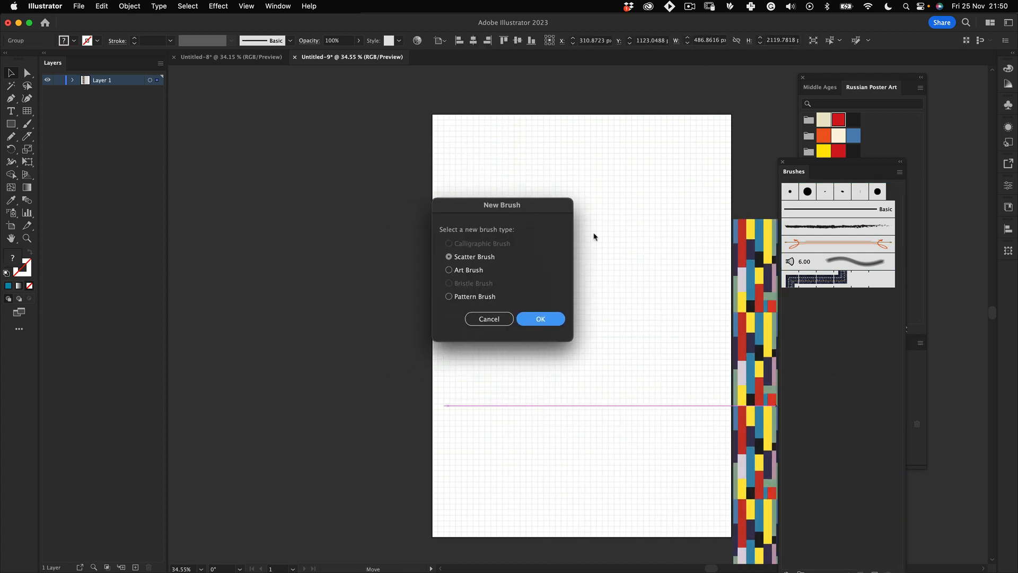
{"action": "left_click", "coordinate": [474, 273]}
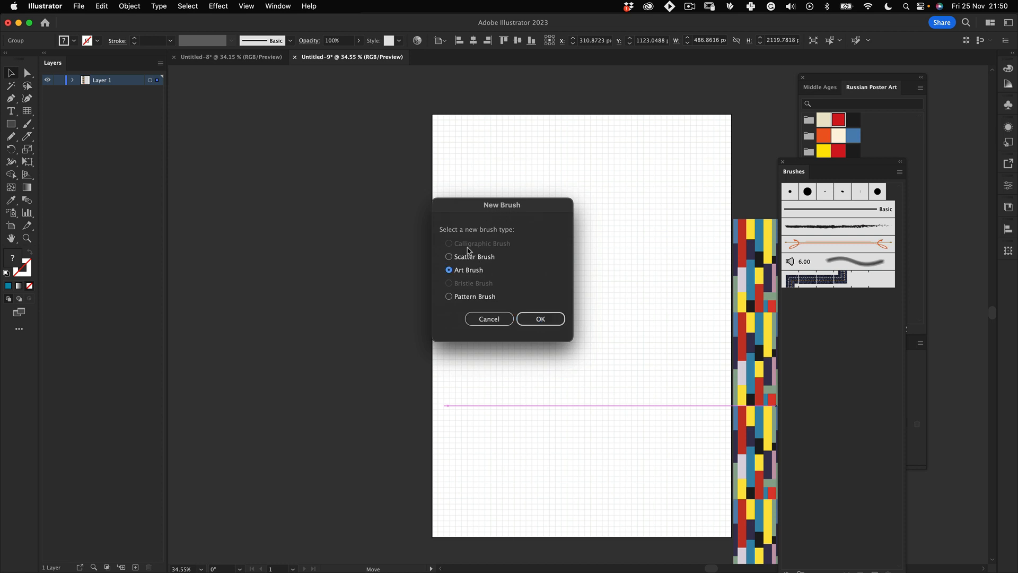
{"action": "left_click", "coordinate": [543, 320]}
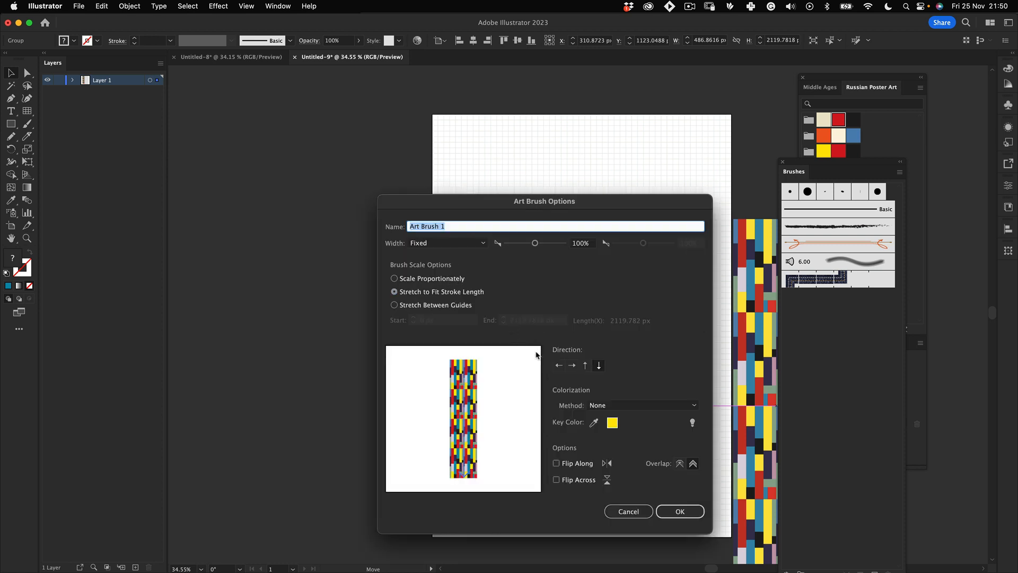
Name the art brush Stripes, scale it with Stretch to Fit Stroke Length, and save it
{"action": "type", "text": "Stripes"}
{"action": "left_click", "coordinate": [449, 294]}
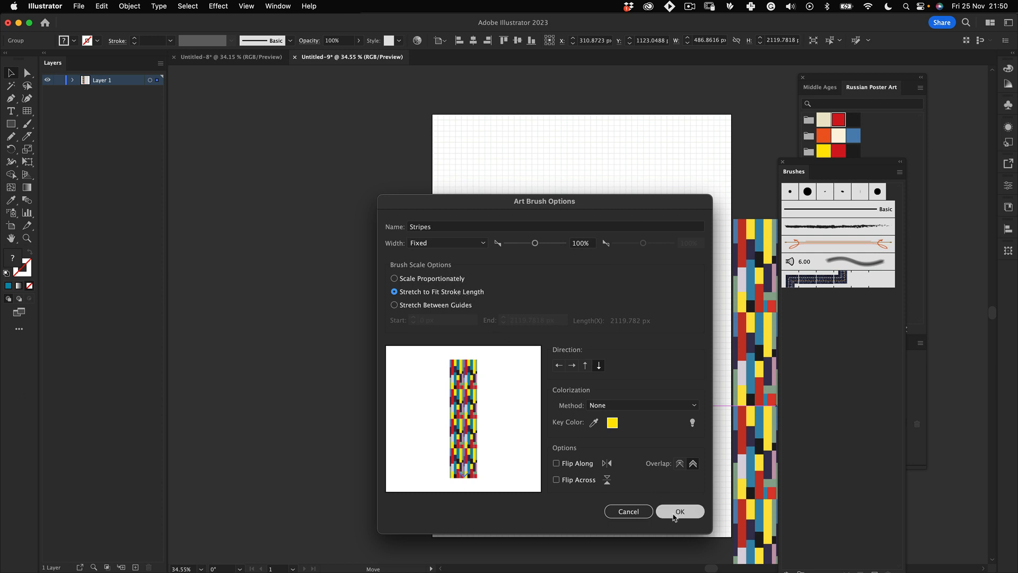
{"action": "left_click", "coordinate": [590, 366]}
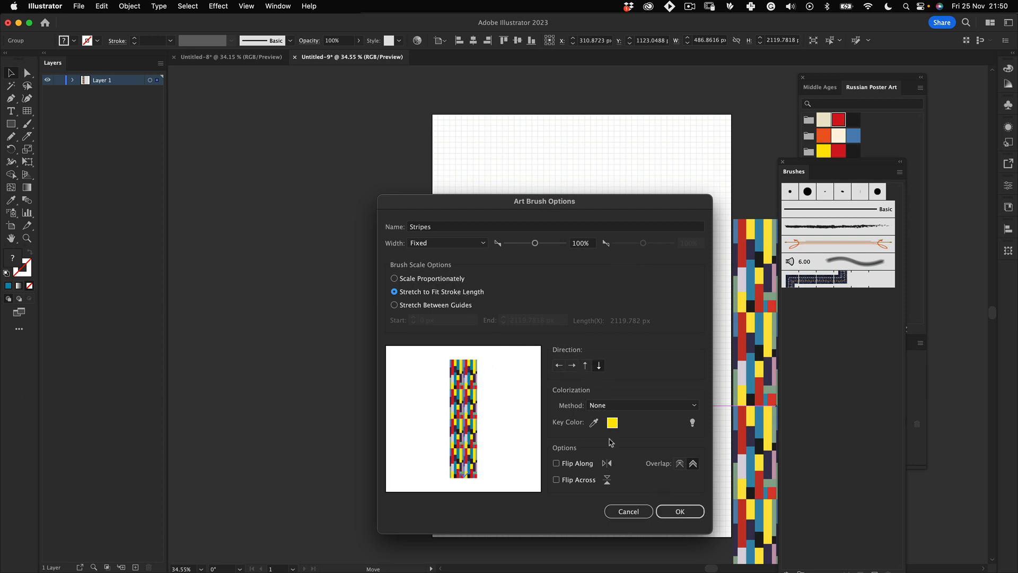
{"action": "left_click", "coordinate": [585, 366]}
{"action": "left_click", "coordinate": [684, 510]}
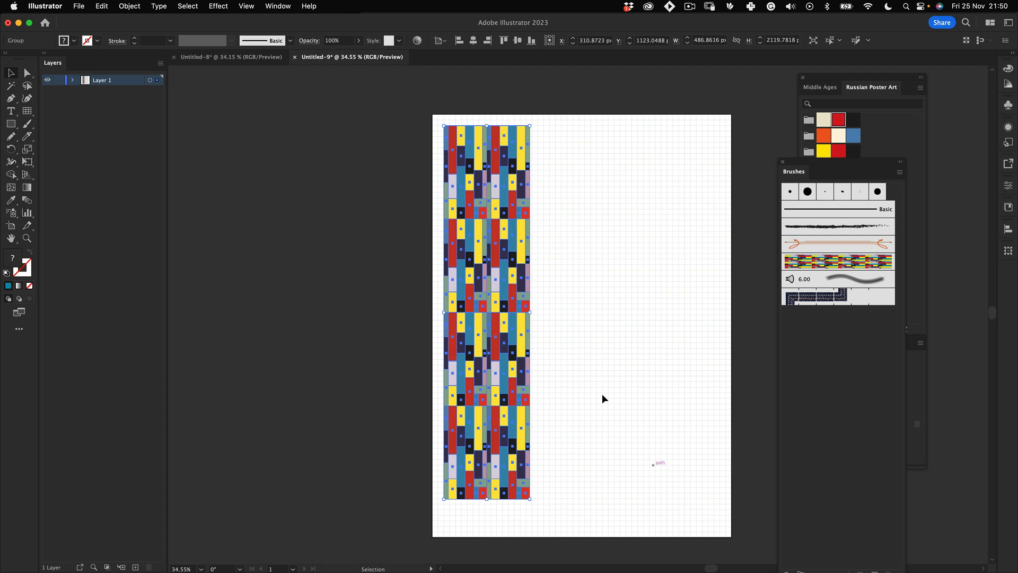
Move the striped column off the artboard onto the empty pasteboard beside it
{"action": "scroll", "coordinate": [522, 302], "scroll_direction": "down", "scroll_amount": 2}
{"action": "scroll", "coordinate": [523, 303], "scroll_direction": "up", "scroll_amount": 1}
{"action": "left_click_drag", "start_coordinate": [517, 292], "coordinate": [278, 317]}
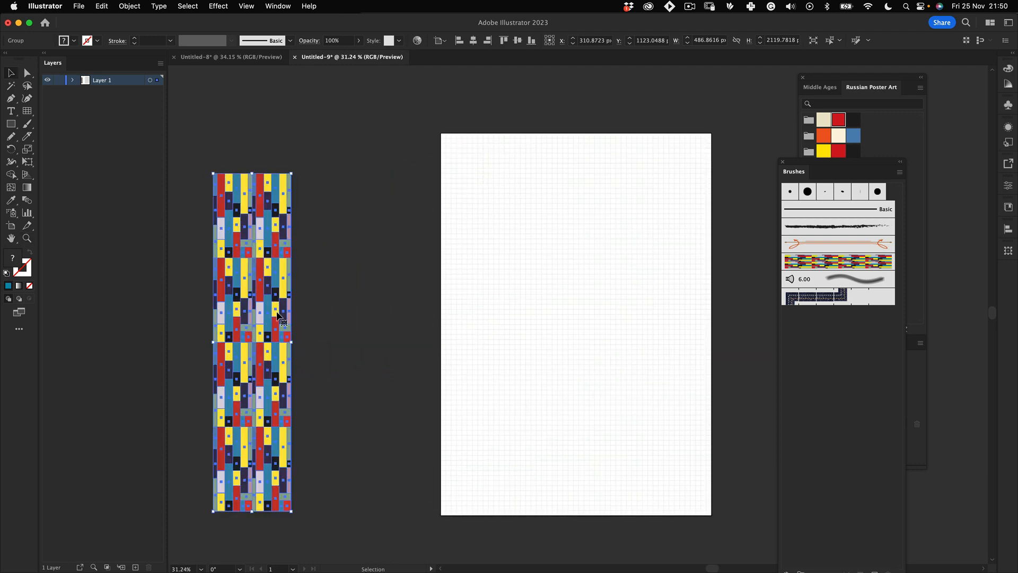
Draw a circle about 978.6 px across on the upper artboard and apply the Stripes brush to its stroke
{"action": "left_click_drag", "start_coordinate": [539, 272], "coordinate": [449, 239]}
{"action": "scroll", "coordinate": [449, 239], "scroll_direction": "up", "scroll_amount": 1}
{"action": "left_click_drag", "start_coordinate": [16, 127], "coordinate": [79, 149]}
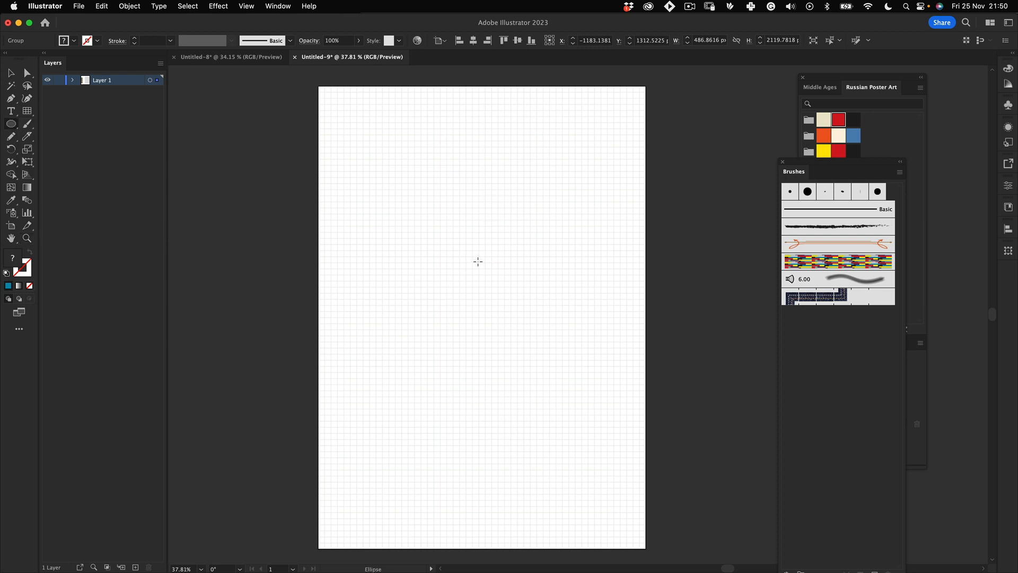
{"action": "left_click_drag", "start_coordinate": [480, 261], "coordinate": [573, 214]}
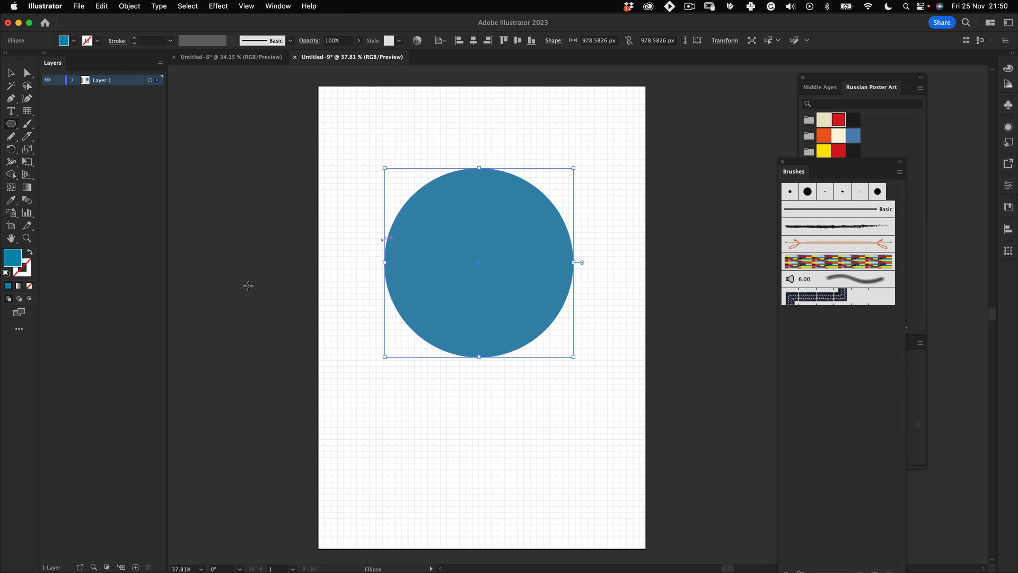
{"action": "left_click", "coordinate": [814, 264]}
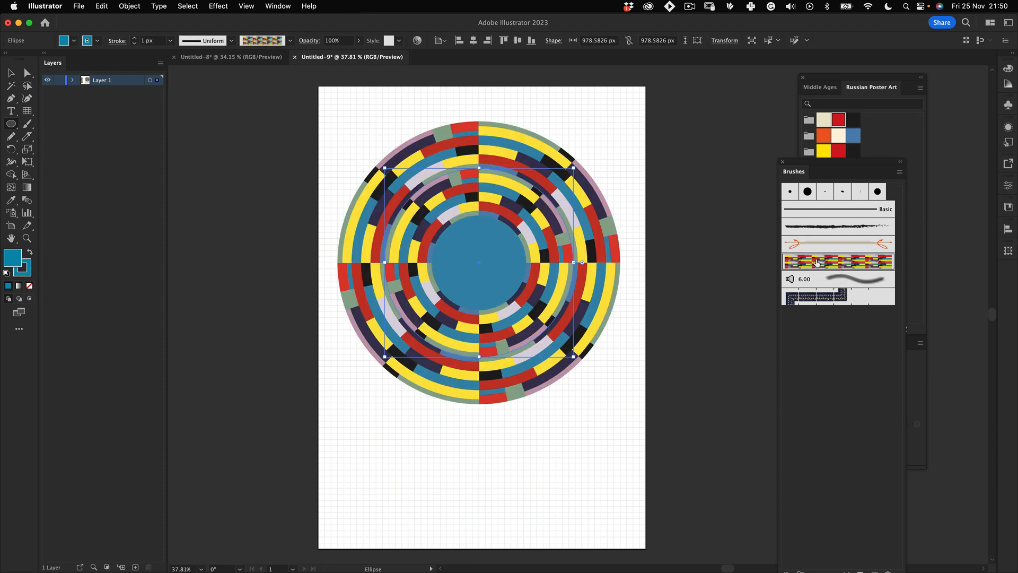
Remove the circle's teal fill, keeping only the striped stroke, and deselect it
{"action": "left_click", "coordinate": [30, 286]}
{"action": "key", "text": "super+z"}
{"action": "left_click", "coordinate": [30, 286]}
{"action": "key", "text": "v"}
{"action": "key", "text": "shift+super+a"}
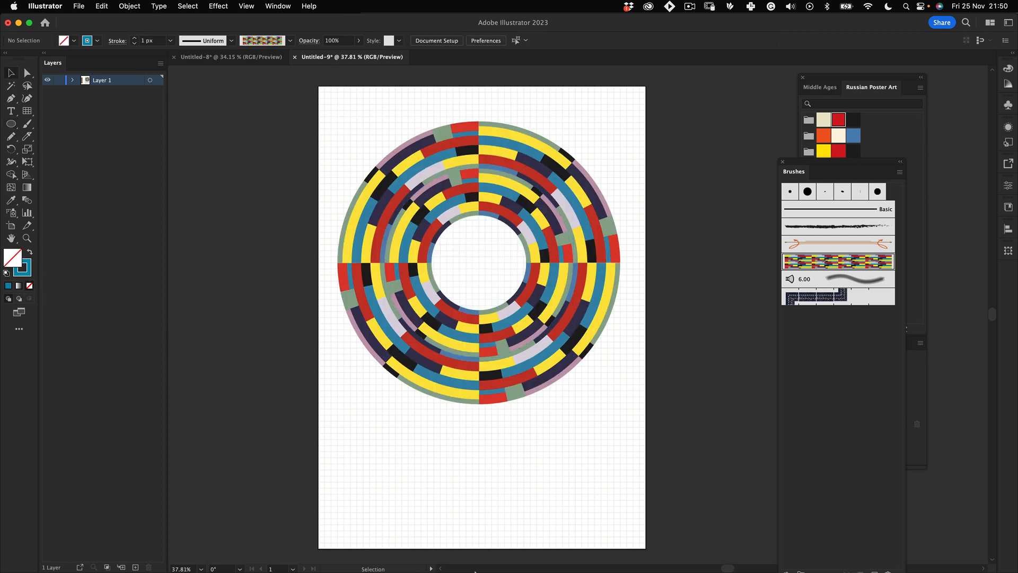
Scale the striped circle down about its centre to about 891.8 px across
{"action": "left_click", "coordinate": [496, 228]}
{"action": "key", "text": "e"}
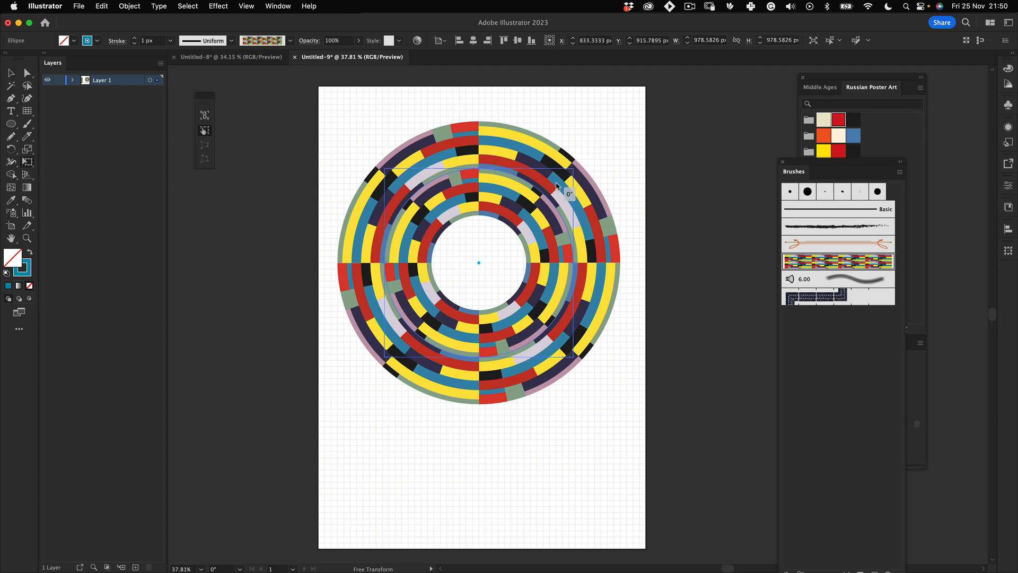
{"action": "mouse_move", "coordinate": [573, 170]}
{"action": "left_mouse_down"}
{"action": "mouse_move", "coordinate": [546, 199]}
{"action": "mouse_move", "coordinate": [583, 163]}
{"action": "mouse_move", "coordinate": [579, 176]}
{"action": "mouse_move", "coordinate": [582, 153]}
{"action": "left_mouse_up"}
{"action": "key", "text": "v"}
{"action": "key", "text": "shift+super+a"}
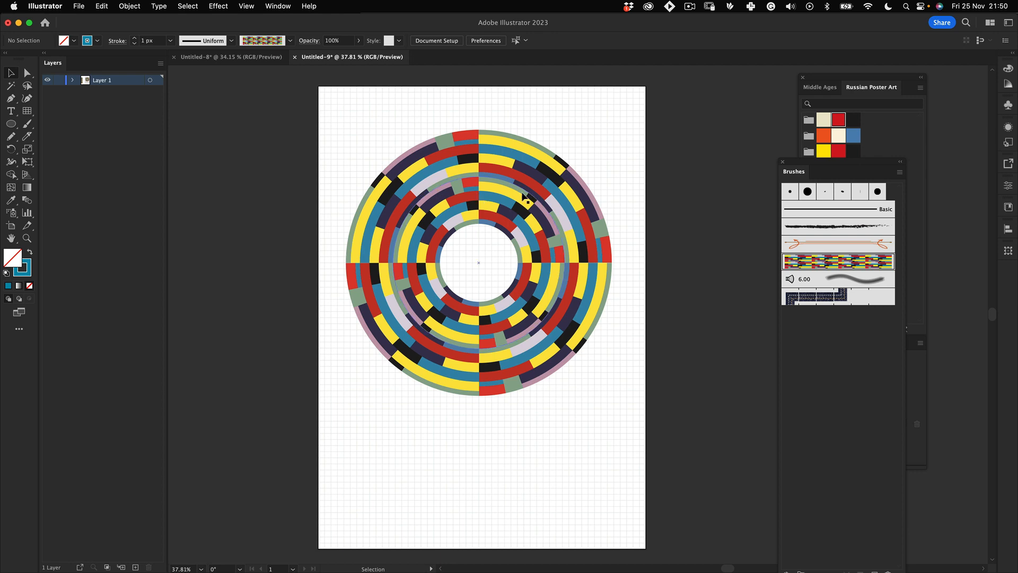
{"action": "key", "text": "z"}
{"action": "left_click_drag", "start_coordinate": [499, 217], "coordinate": [548, 178]}
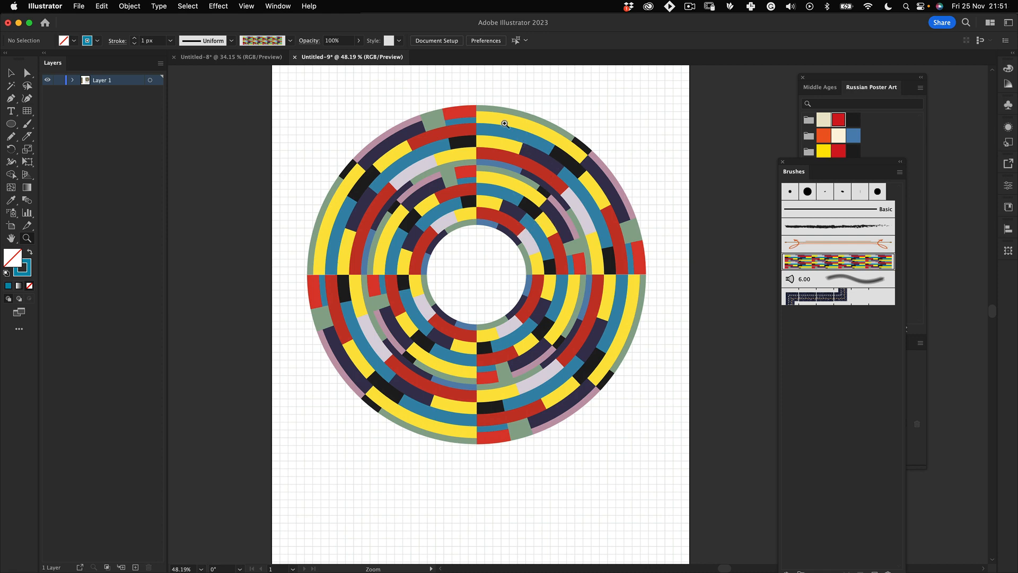
{"action": "left_click_drag", "start_coordinate": [27, 111], "coordinate": [87, 151]}
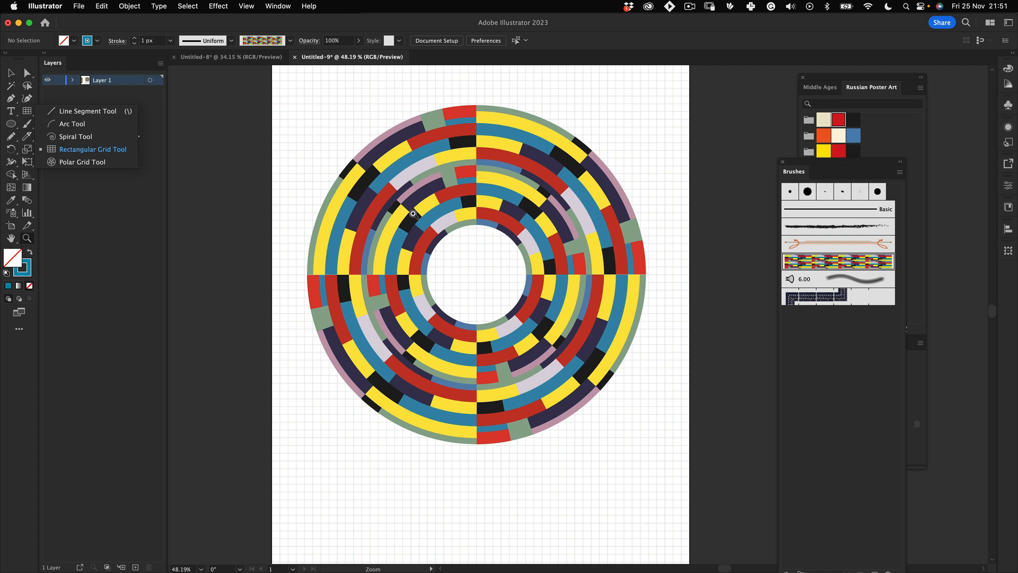
{"action": "left_click_drag", "start_coordinate": [489, 232], "coordinate": [389, 260]}
Move the striped circle slightly higher on the artboard
{"action": "key", "text": "v"}
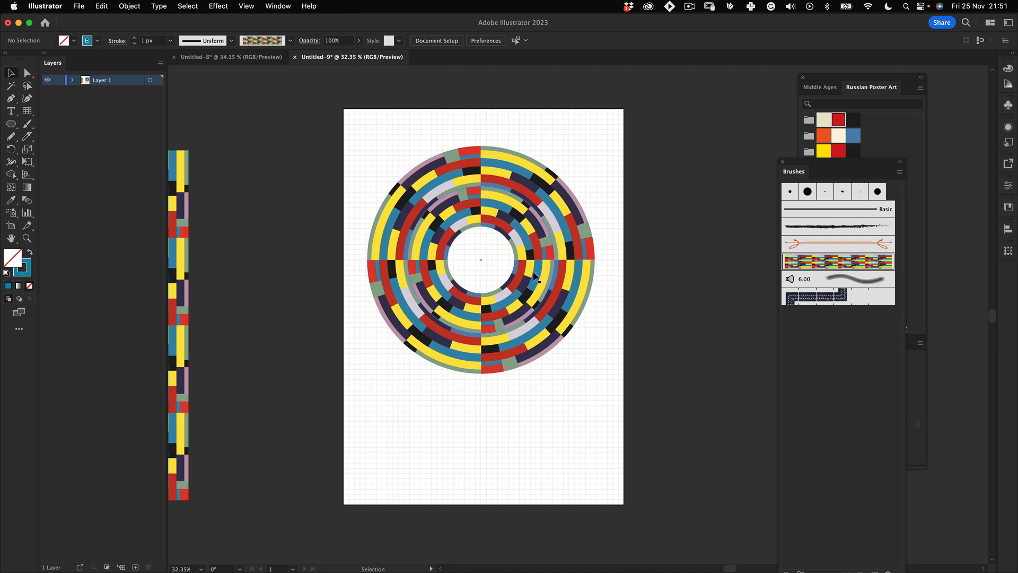
{"action": "left_click", "coordinate": [526, 244]}
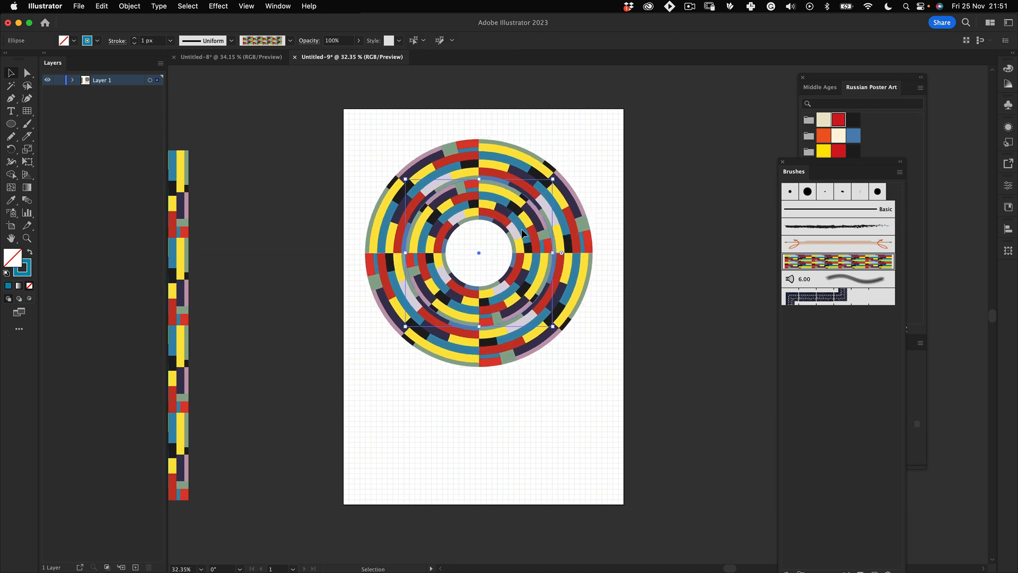
{"action": "key", "text": "z"}
{"action": "left_click_drag", "start_coordinate": [503, 235], "coordinate": [542, 215]}
{"action": "key", "text": "v"}
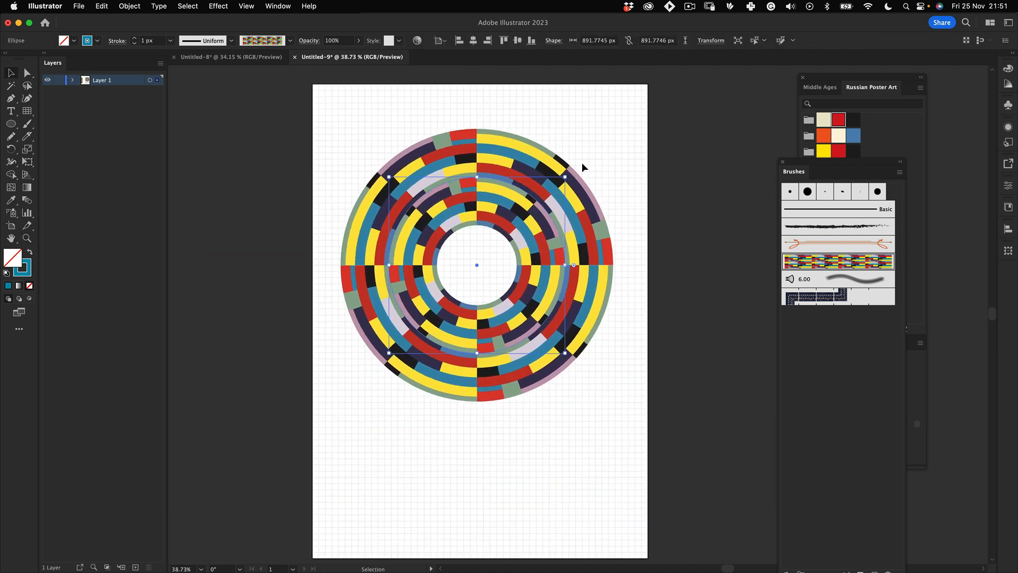
Enlarge the striped circle slightly and nudge it to the artboard's horizontal centre, about X 849.9 px
{"action": "left_click_drag", "start_coordinate": [566, 176], "coordinate": [575, 167]}
{"action": "key", "text": "z"}
{"action": "left_click_drag", "start_coordinate": [328, 257], "coordinate": [442, 198]}
{"action": "key", "text": "v"}
{"action": "left_click_drag", "start_coordinate": [371, 285], "coordinate": [375, 285]}
{"action": "left_click_drag", "start_coordinate": [372, 280], "coordinate": [371, 280]}
{"action": "left_click_drag", "start_coordinate": [515, 250], "coordinate": [445, 254]}
{"action": "left_click_drag", "start_coordinate": [584, 261], "coordinate": [467, 257]}
Scale the striped circle up about its centre to about 1010.9 px across and deselect it
{"action": "left_click_drag", "start_coordinate": [549, 215], "coordinate": [578, 232]}
{"action": "key", "text": "e"}
{"action": "left_click_drag", "start_coordinate": [503, 195], "coordinate": [510, 187]}
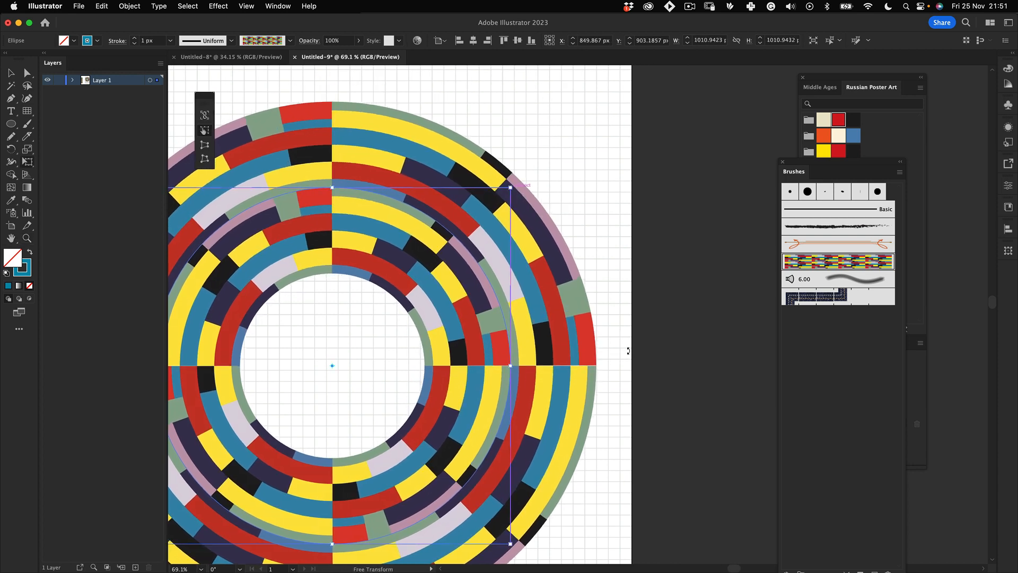
{"action": "left_click_drag", "start_coordinate": [412, 396], "coordinate": [563, 321]}
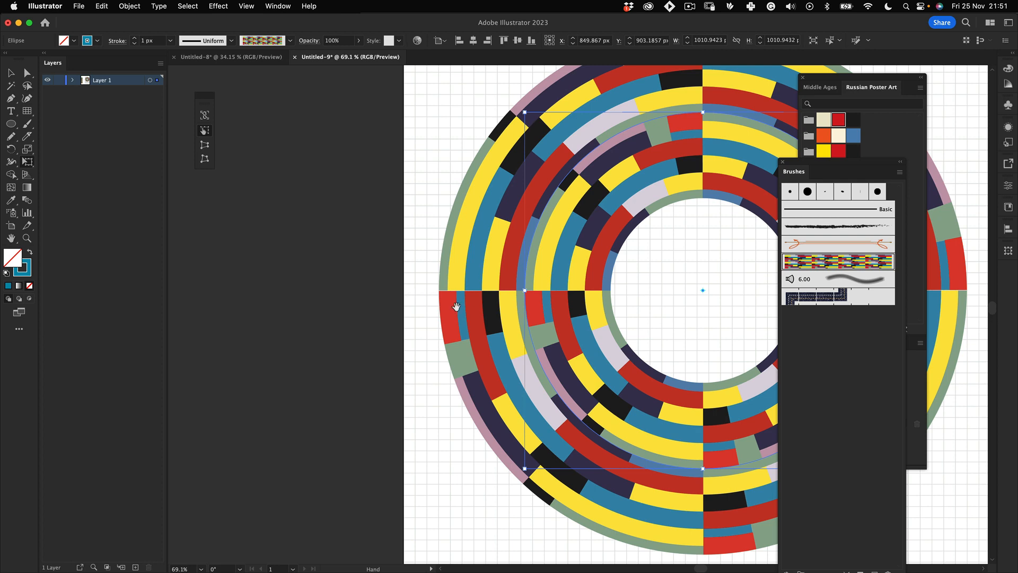
{"action": "left_click_drag", "start_coordinate": [457, 306], "coordinate": [322, 294]}
{"action": "key", "text": "v"}
{"action": "left_click_drag", "start_coordinate": [504, 258], "coordinate": [371, 342]}
{"action": "left_click_drag", "start_coordinate": [358, 342], "coordinate": [286, 329]}
{"action": "left_click", "coordinate": [286, 328]}
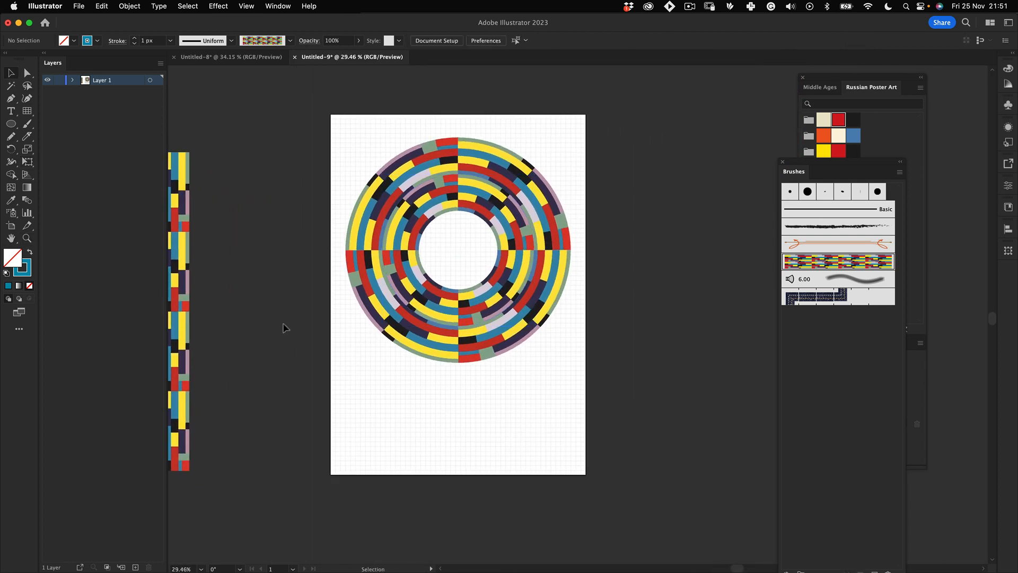
Add the point text "THE COLOUR" below the striped circle and enlarge it to about 94.66 pt
{"action": "left_click", "coordinate": [245, 58]}
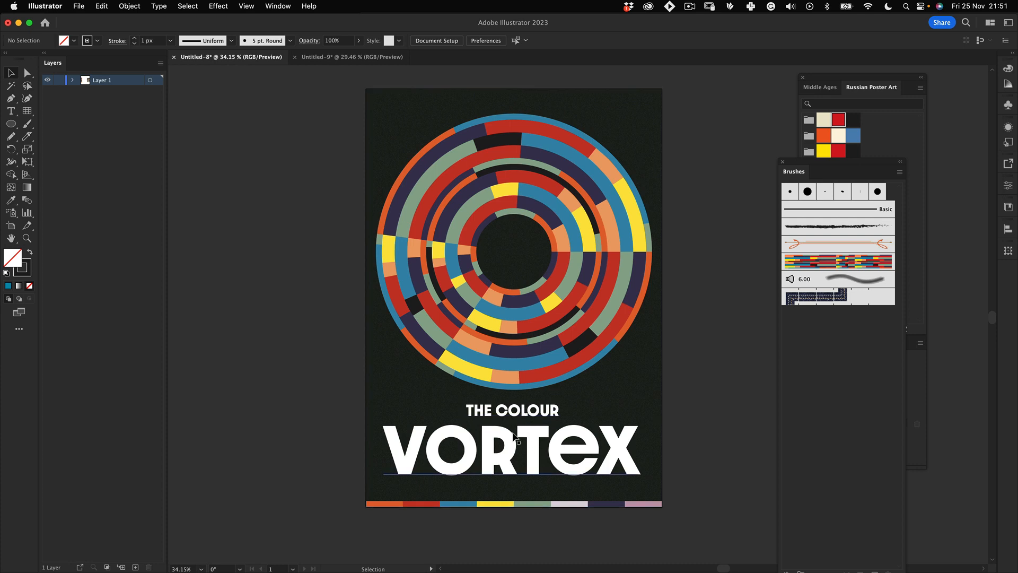
{"action": "left_click", "coordinate": [338, 57]}
{"action": "scroll", "coordinate": [294, 279], "scroll_direction": "up", "scroll_amount": 2}
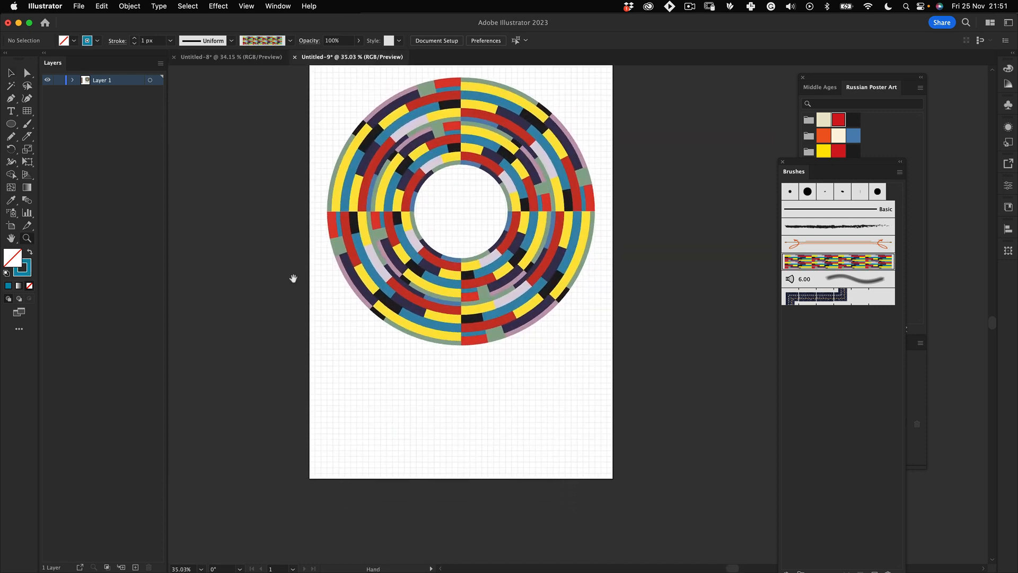
{"action": "key", "text": "t"}
{"action": "left_click", "coordinate": [363, 405]}
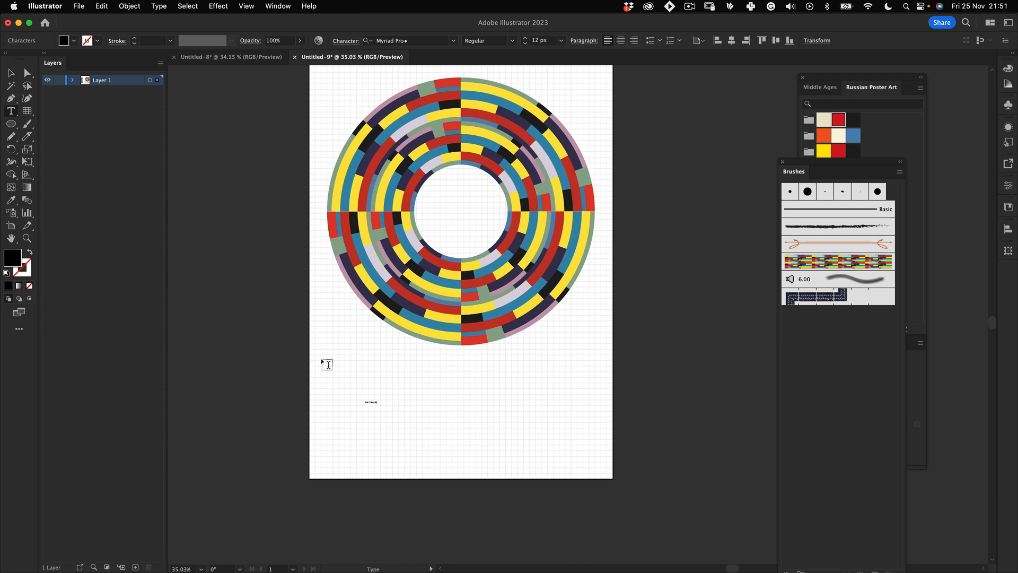
{"action": "key", "text": "Escape"}
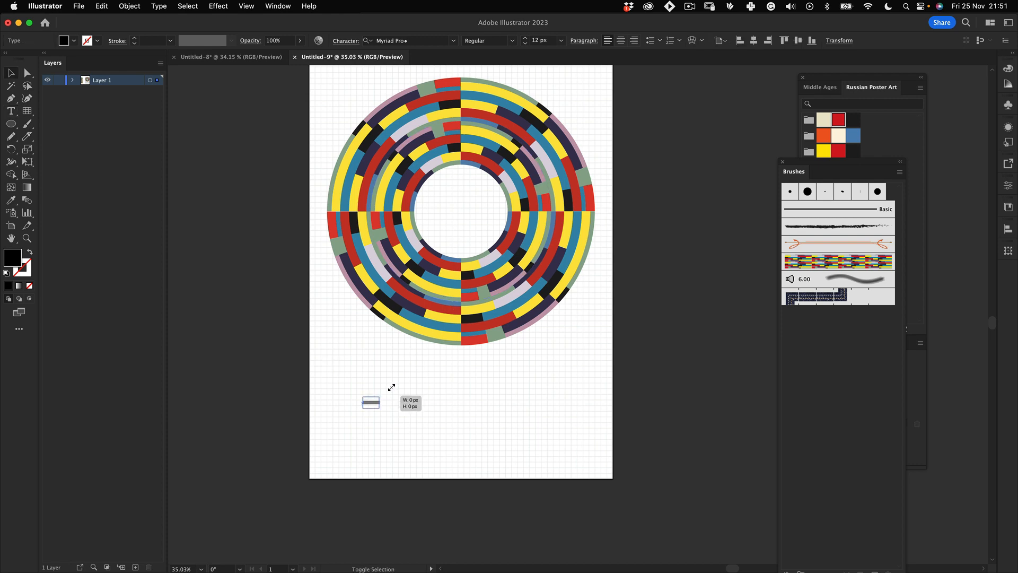
{"action": "left_click_drag", "start_coordinate": [392, 387], "coordinate": [498, 389]}
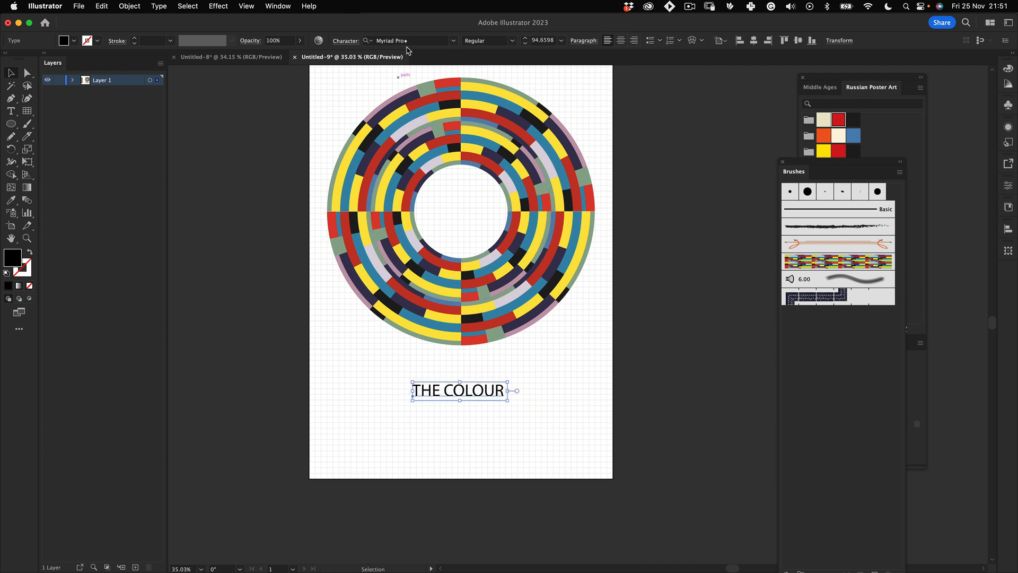
Check the title font in the finished reference poster and its Dazzle Unicase page on Adobe Fonts in Chrome
{"action": "left_click", "coordinate": [255, 57]}
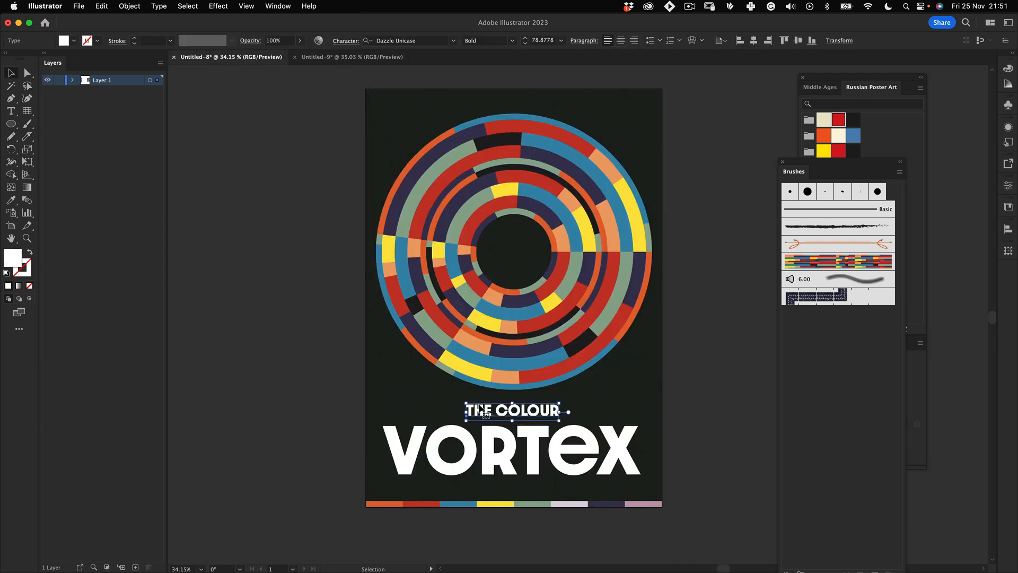
{"action": "key", "text": "super+Tab"}
{"action": "key", "text": "super+Tab"}
{"action": "key", "text": "super+Tab"}
{"action": "left_click_drag", "start_coordinate": [180, 187], "coordinate": [344, 180]}
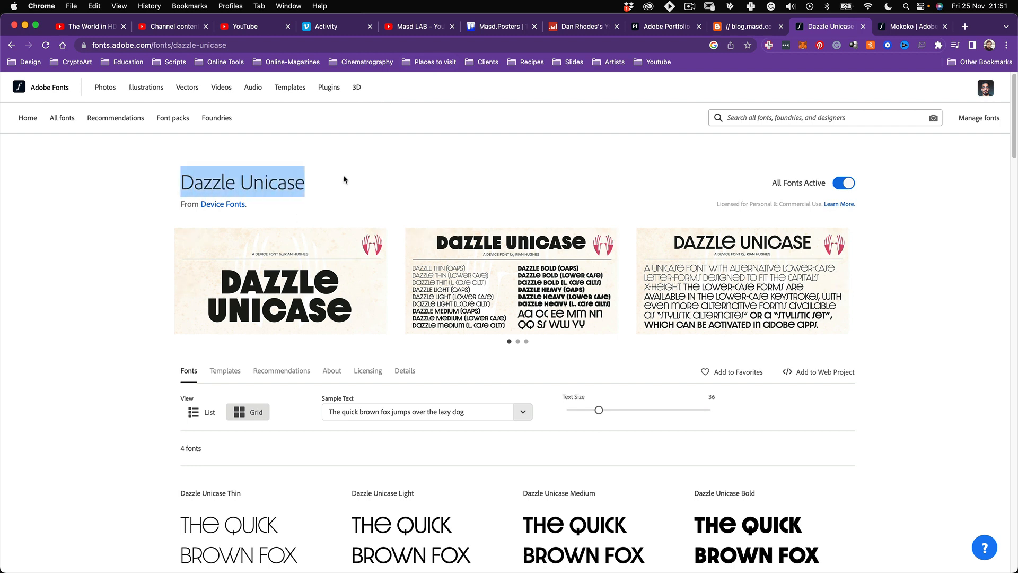
{"action": "left_click", "coordinate": [348, 182]}
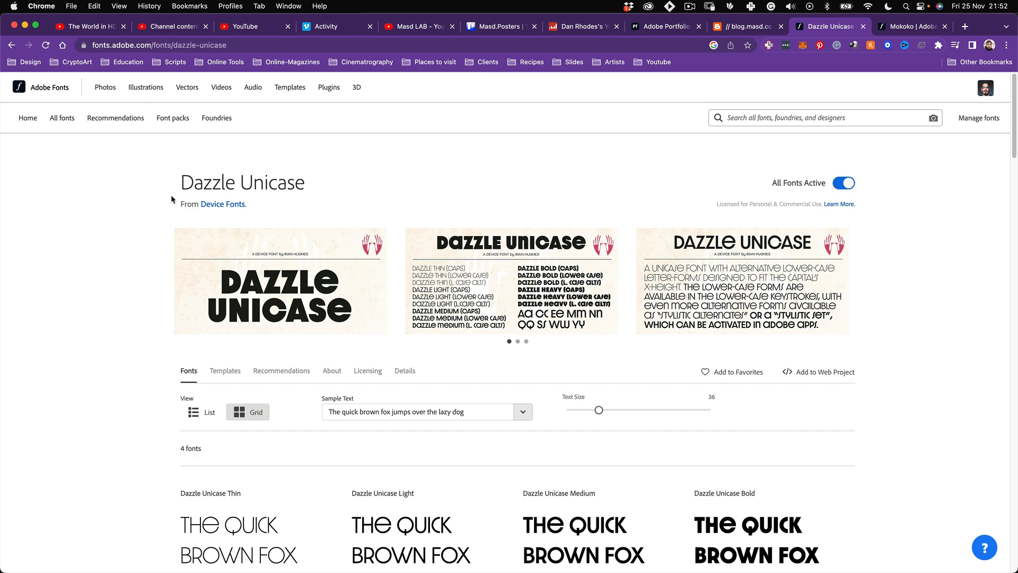
{"action": "key", "text": "super+Tab"}
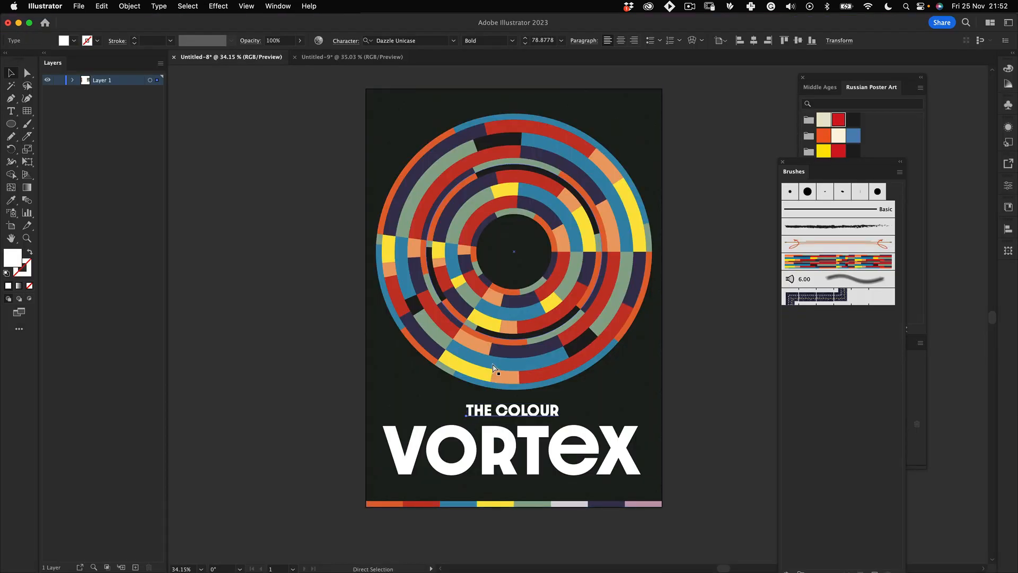
{"action": "key", "text": "super+Tab"}
{"action": "left_click", "coordinate": [332, 57]}
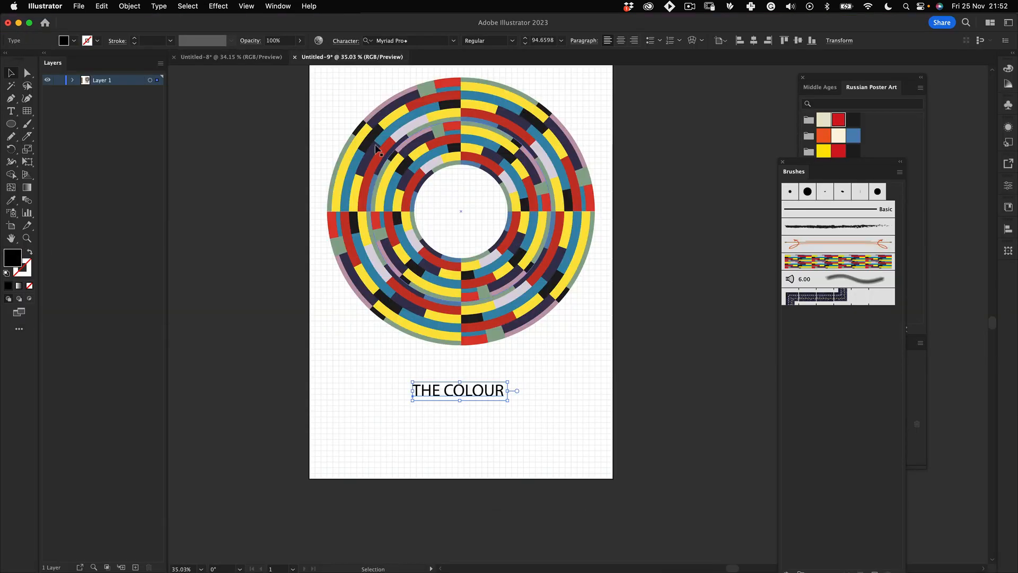
Set the font of all the "THE COLOUR" text to Dazzle Unicase Bold
{"action": "double_click", "coordinate": [474, 389]}
{"action": "left_click", "coordinate": [417, 40]}
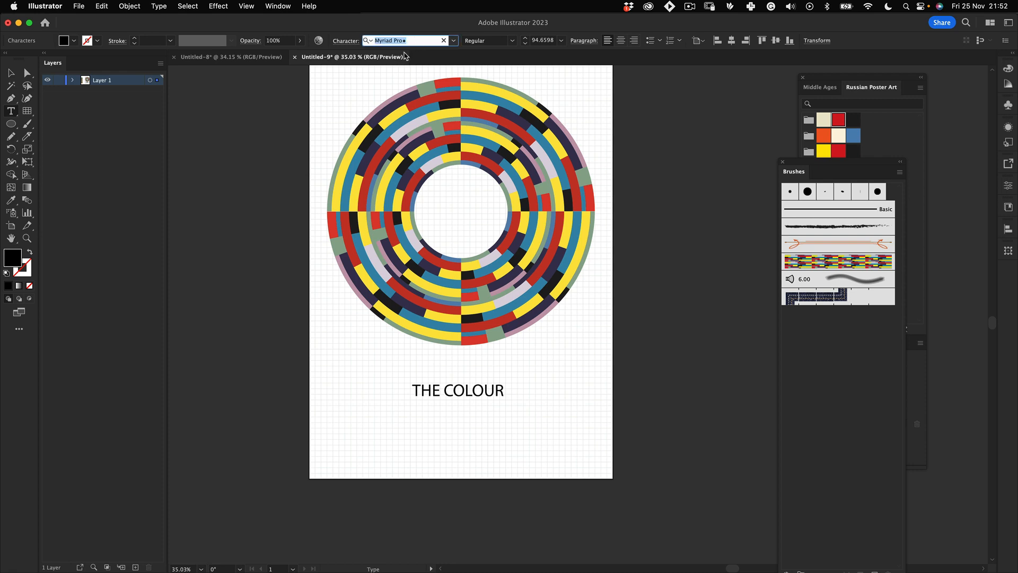
{"action": "left_click", "coordinate": [405, 52]}
{"action": "key", "text": "super+a"}
{"action": "left_click", "coordinate": [409, 37]}
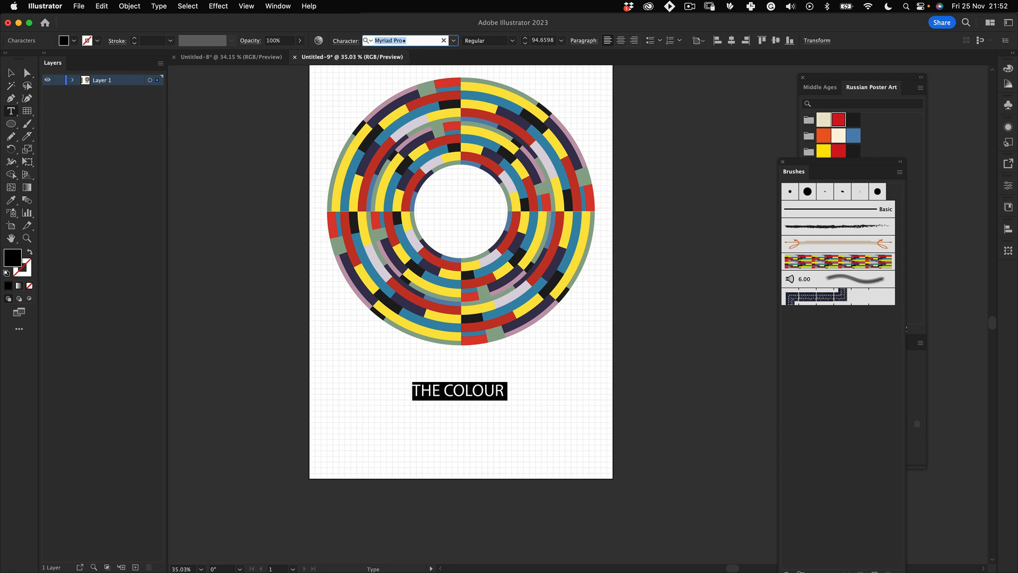
{"action": "type", "text": "daz"}
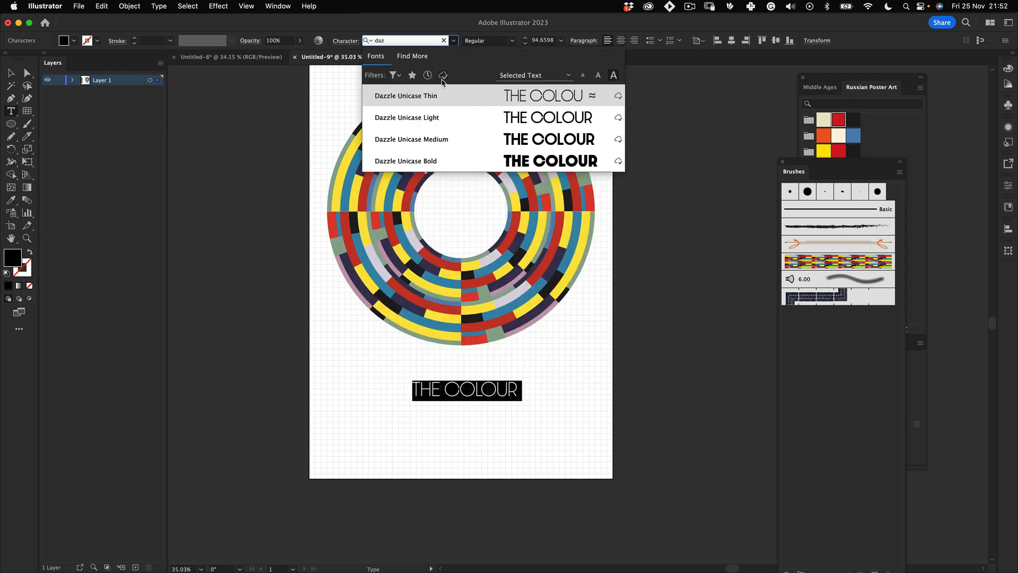
{"action": "left_click", "coordinate": [532, 158]}
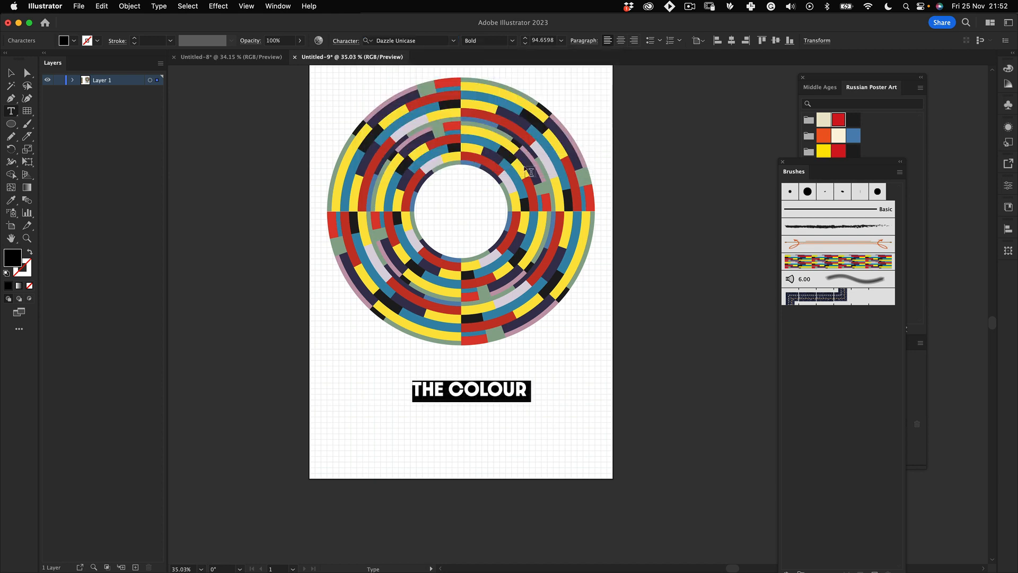
{"action": "left_click", "coordinate": [17, 70]}
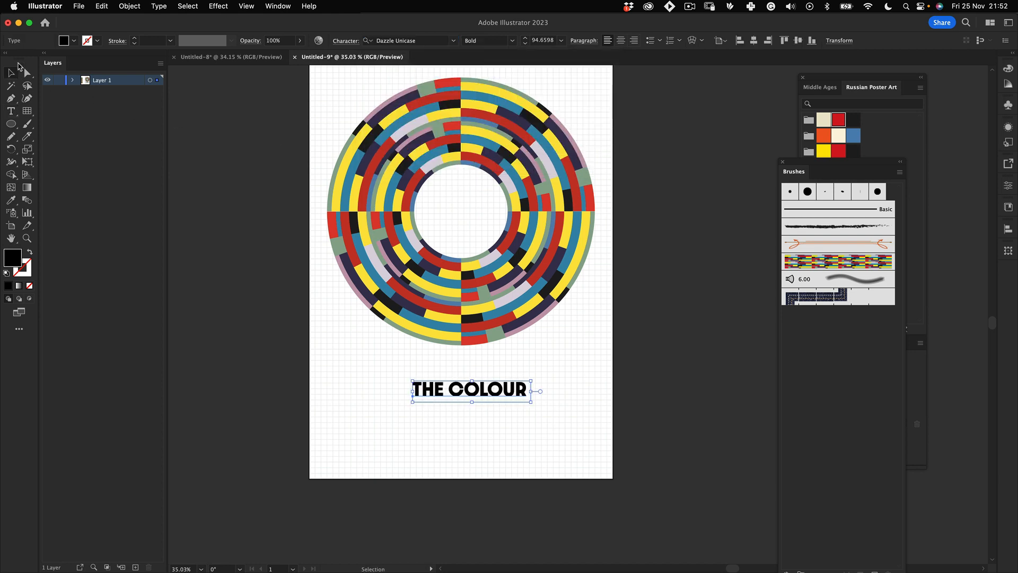
Scale "THE COLOUR" down to about 74.19 pt and centre it horizontally on the artboard
{"action": "left_click_drag", "start_coordinate": [533, 379], "coordinate": [475, 385]}
{"action": "left_click", "coordinate": [483, 437]}
{"action": "left_click", "coordinate": [754, 40]}
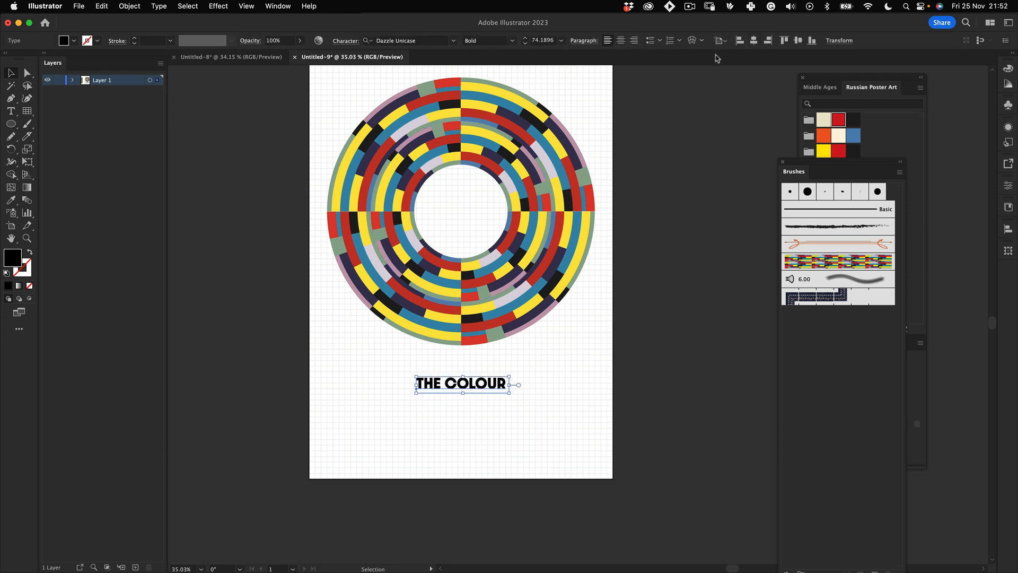
{"action": "left_click", "coordinate": [461, 432]}
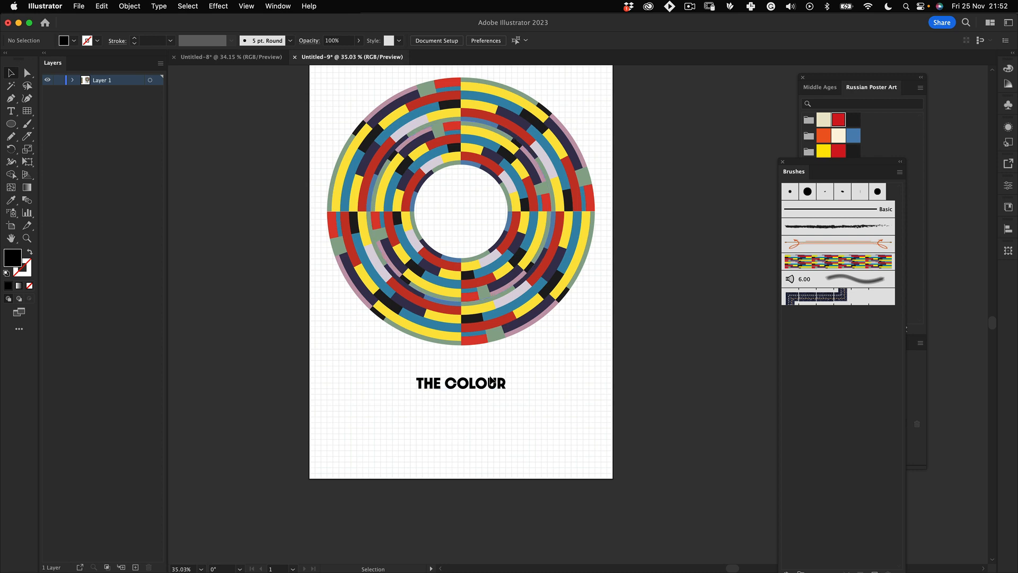
Duplicate the "THE COLOUR" text directly below itself and replace the copy's wording with "VORTEX"
{"action": "left_click_drag", "start_coordinate": [493, 383], "coordinate": [499, 421], "text": "alt"}
{"action": "double_click", "coordinate": [498, 421]}
{"action": "key", "text": "super+a"}
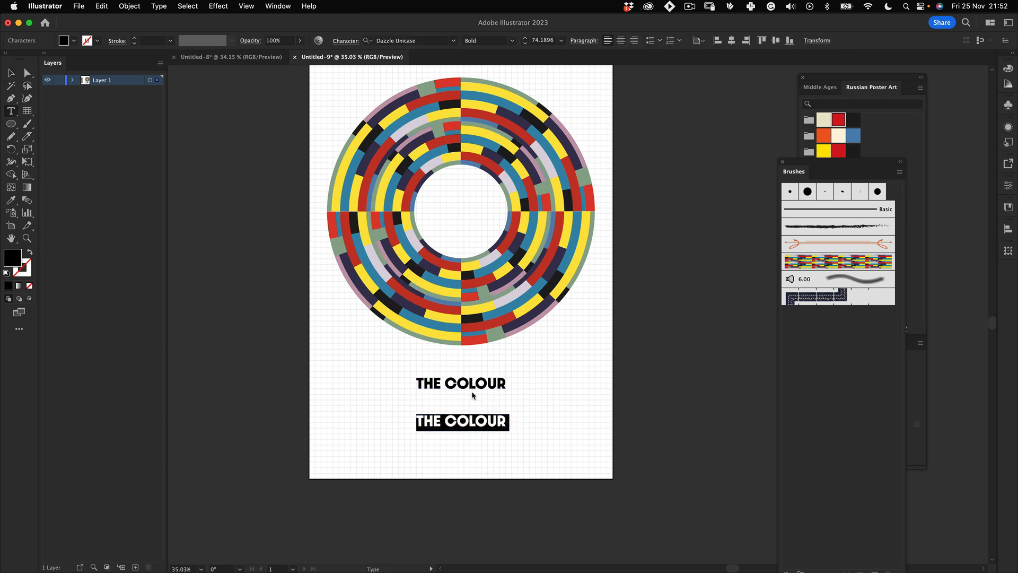
{"action": "type", "text": "VORTEX"}
{"action": "key", "text": "Escape"}
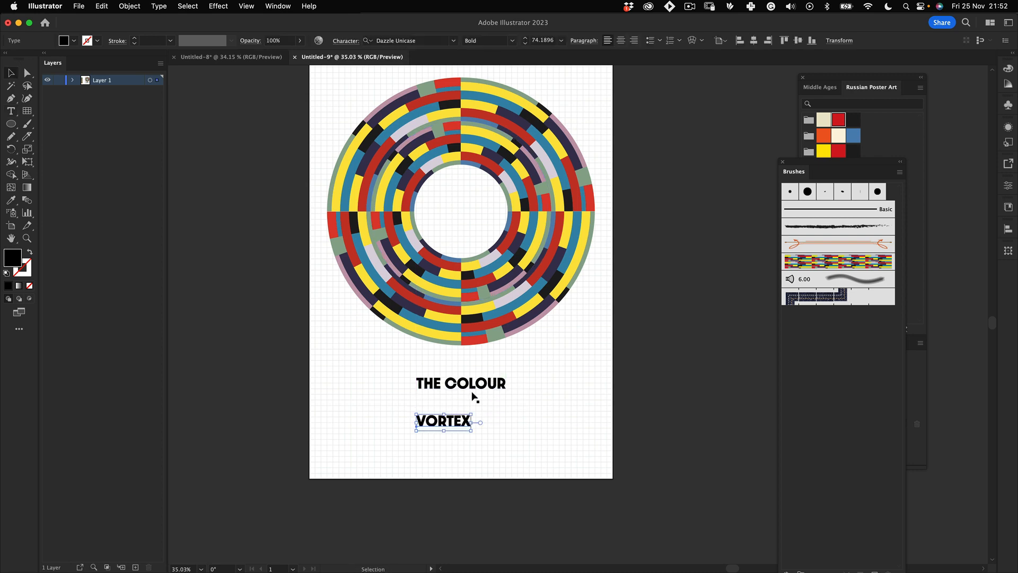
Enlarge "VORTEX" to about 361.56 pt and position it under "THE COLOUR" so it spans the striped circle's width
{"action": "left_click_drag", "start_coordinate": [473, 412], "coordinate": [581, 379]}
{"action": "left_click_drag", "start_coordinate": [519, 402], "coordinate": [536, 412]}
{"action": "key", "text": "z"}
{"action": "left_click_drag", "start_coordinate": [311, 401], "coordinate": [428, 352]}
{"action": "left_click_drag", "start_coordinate": [459, 413], "coordinate": [414, 416]}
{"action": "key", "text": "space"}
{"action": "left_click_drag", "start_coordinate": [705, 441], "coordinate": [441, 371]}
{"action": "key", "text": "v"}
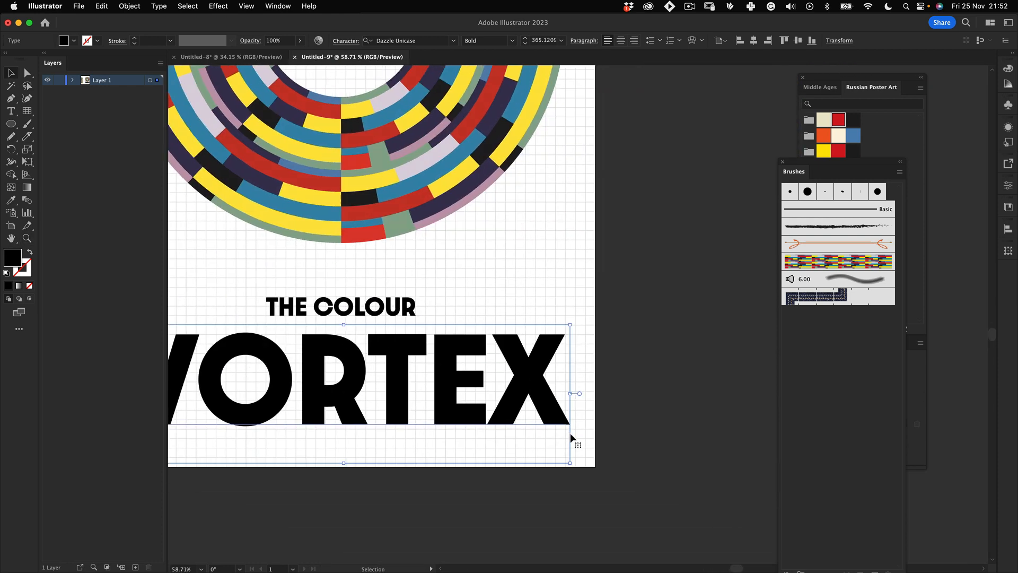
{"action": "key", "text": "e"}
{"action": "left_click_drag", "start_coordinate": [570, 462], "coordinate": [567, 463]}
{"action": "key", "text": "v"}
{"action": "scroll", "coordinate": [518, 239], "scroll_direction": "down", "scroll_amount": 5}
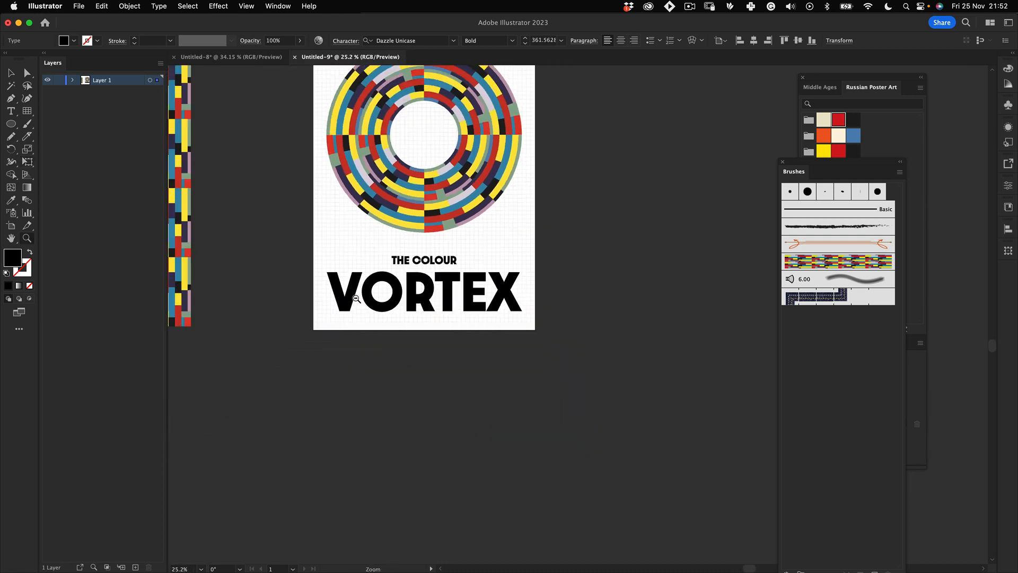
{"action": "left_click", "coordinate": [362, 348]}
Move "VORTEX" slightly lower on the artboard, keeping it aligned with the striped circle's sides, and deselect it
{"action": "scroll", "coordinate": [448, 341], "scroll_direction": "up", "scroll_amount": 5}
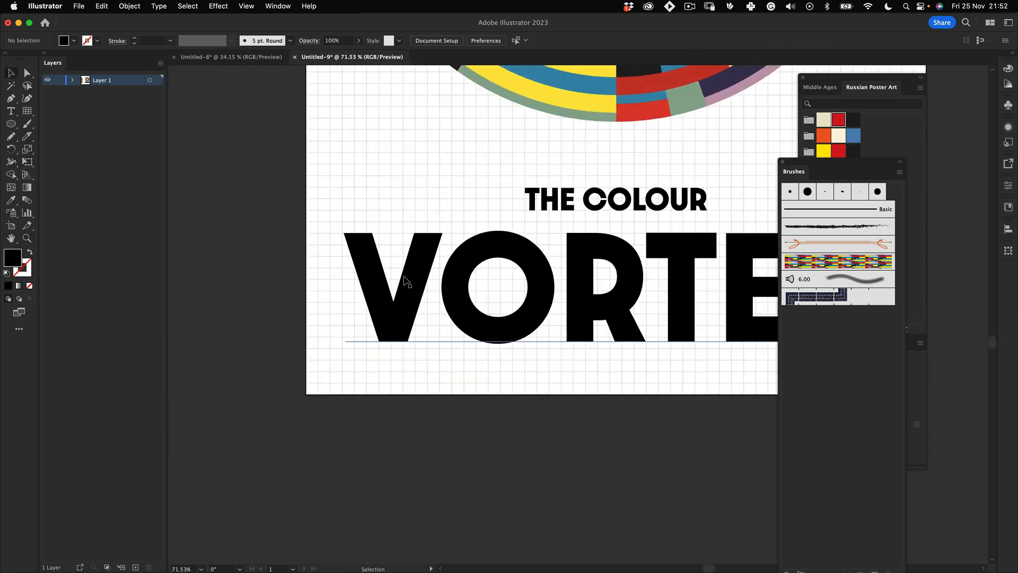
{"action": "left_click_drag", "start_coordinate": [408, 279], "coordinate": [409, 298]}
{"action": "left_click_drag", "start_coordinate": [565, 245], "coordinate": [520, 274]}
{"action": "left_click_drag", "start_coordinate": [529, 278], "coordinate": [296, 293]}
{"action": "left_click_drag", "start_coordinate": [436, 273], "coordinate": [443, 425]}
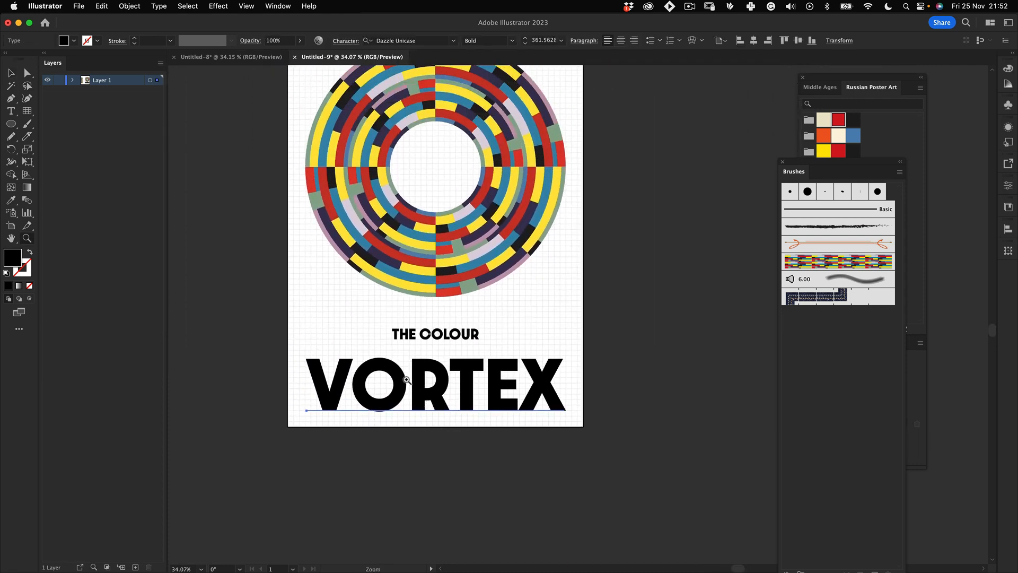
{"action": "left_click_drag", "start_coordinate": [390, 393], "coordinate": [407, 386]}
{"action": "left_click_drag", "start_coordinate": [312, 378], "coordinate": [313, 369]}
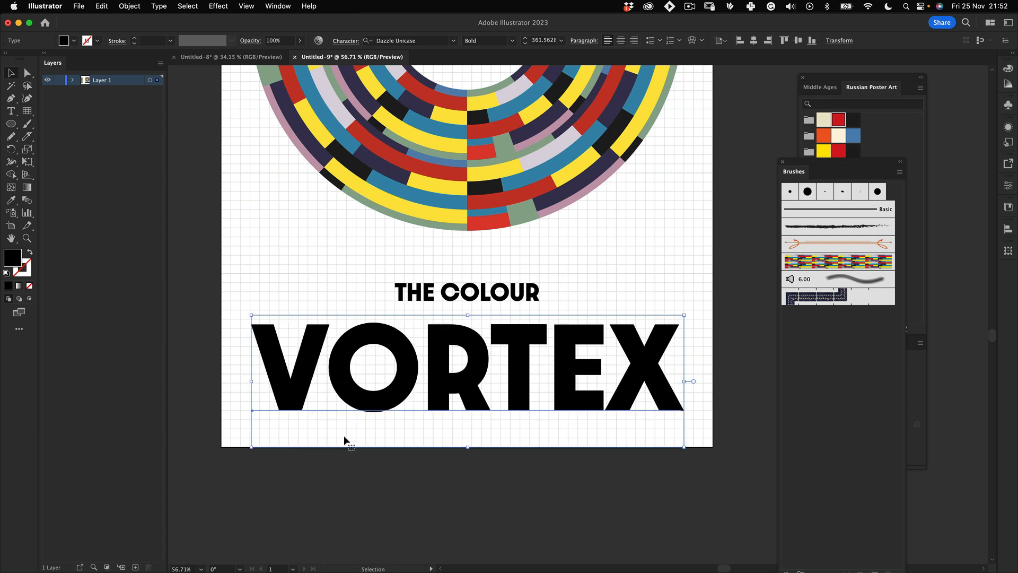
{"action": "left_click", "coordinate": [349, 480]}
Move "THE COLOUR" down and nudge "VORTEX" up to tighten the gap between the two title lines
{"action": "key", "text": "z"}
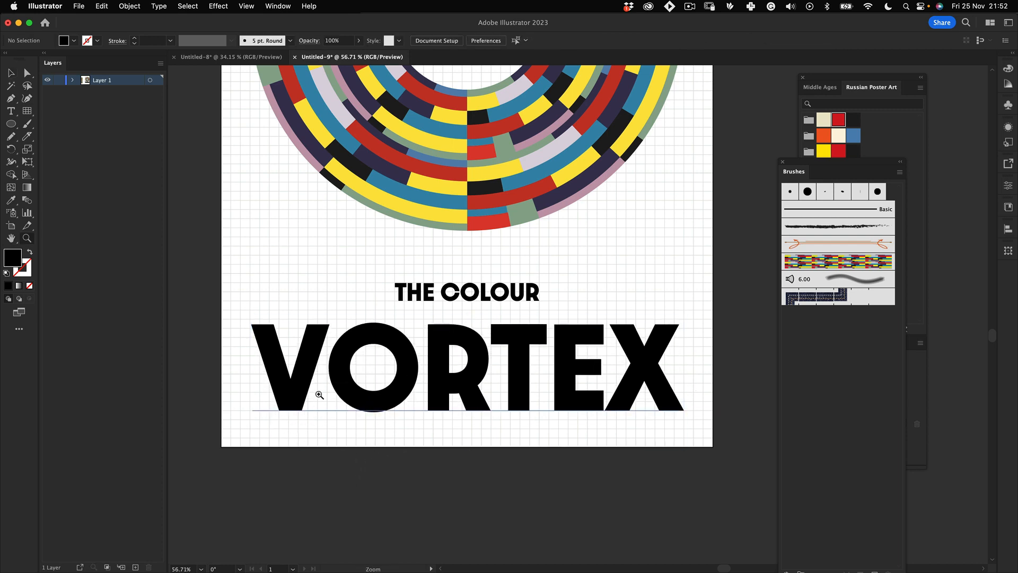
{"action": "scroll", "coordinate": [422, 355], "scroll_direction": "up", "scroll_amount": 5}
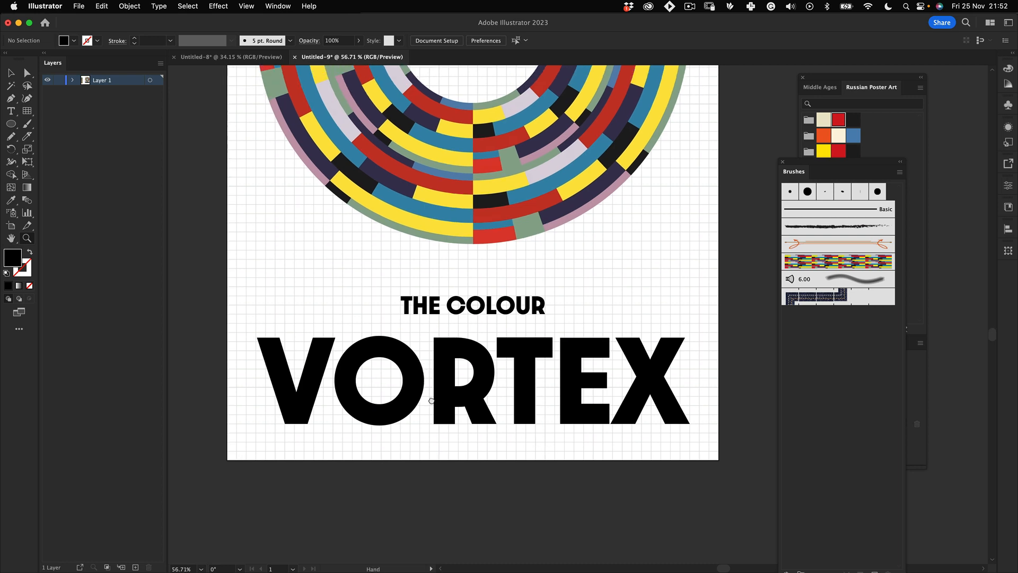
{"action": "key", "text": "v"}
{"action": "left_click_drag", "start_coordinate": [487, 353], "coordinate": [486, 367]}
{"action": "scroll", "coordinate": [425, 371], "scroll_direction": "up", "scroll_amount": 3}
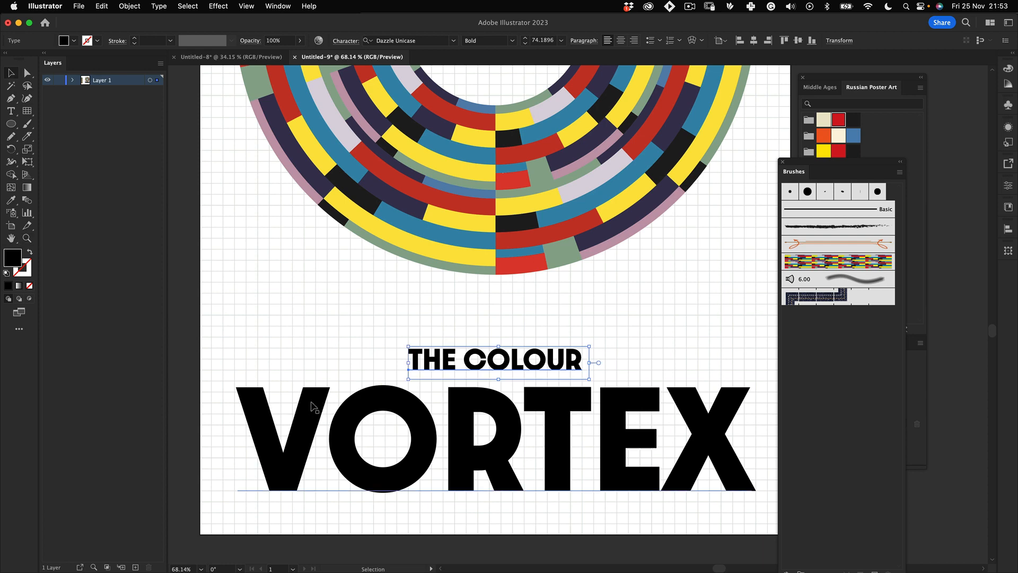
{"action": "left_click_drag", "start_coordinate": [312, 408], "coordinate": [314, 401]}
Select both title lines, move them slightly down together towards the artboard's lower edge, and deselect them
{"action": "left_click", "coordinate": [471, 366], "text": "shift"}
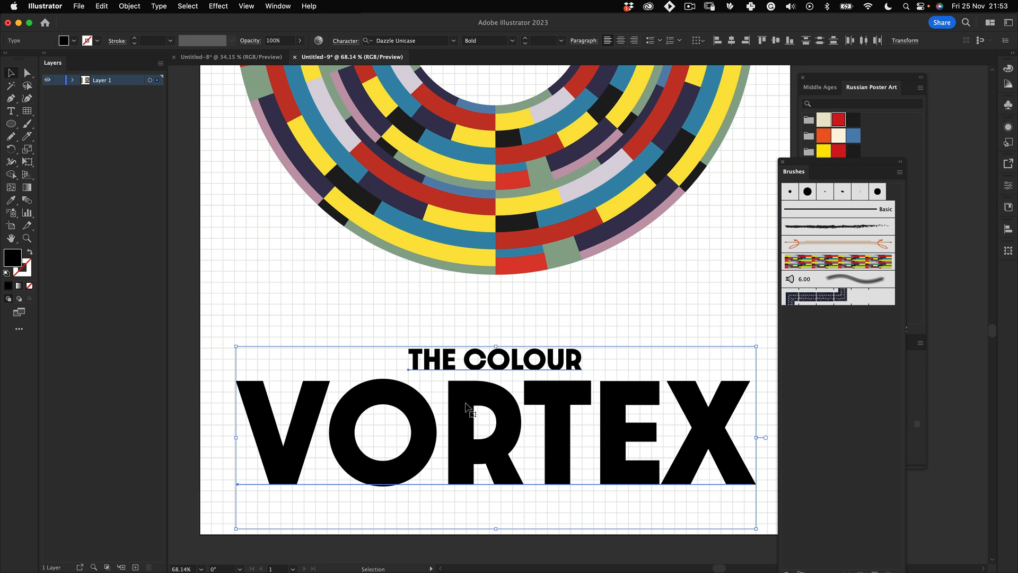
{"action": "left_click", "coordinate": [464, 407], "text": "shift"}
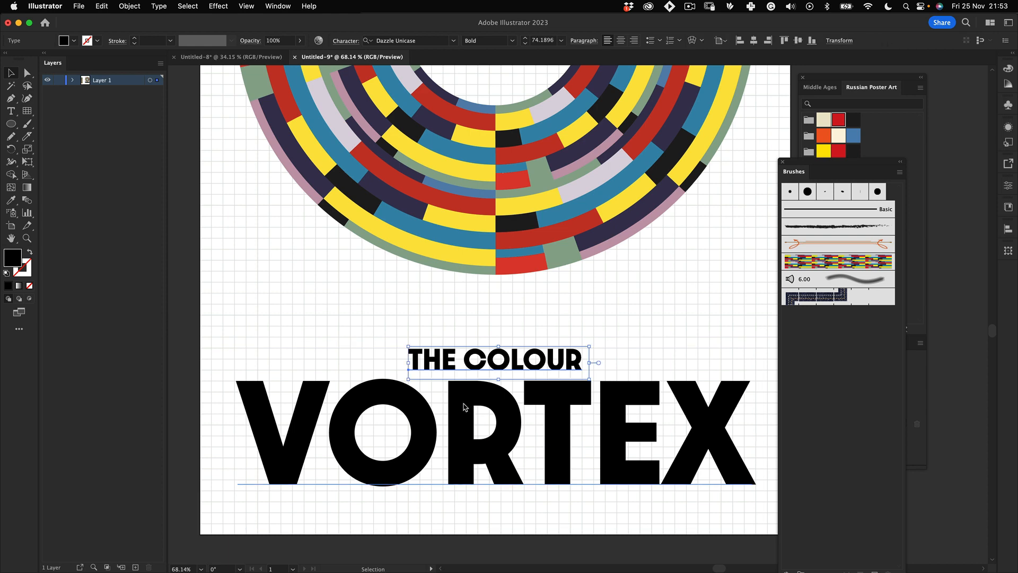
{"action": "left_click", "coordinate": [422, 419], "text": "shift"}
{"action": "left_click_drag", "start_coordinate": [414, 413], "coordinate": [412, 422]}
{"action": "key", "text": "super+0"}
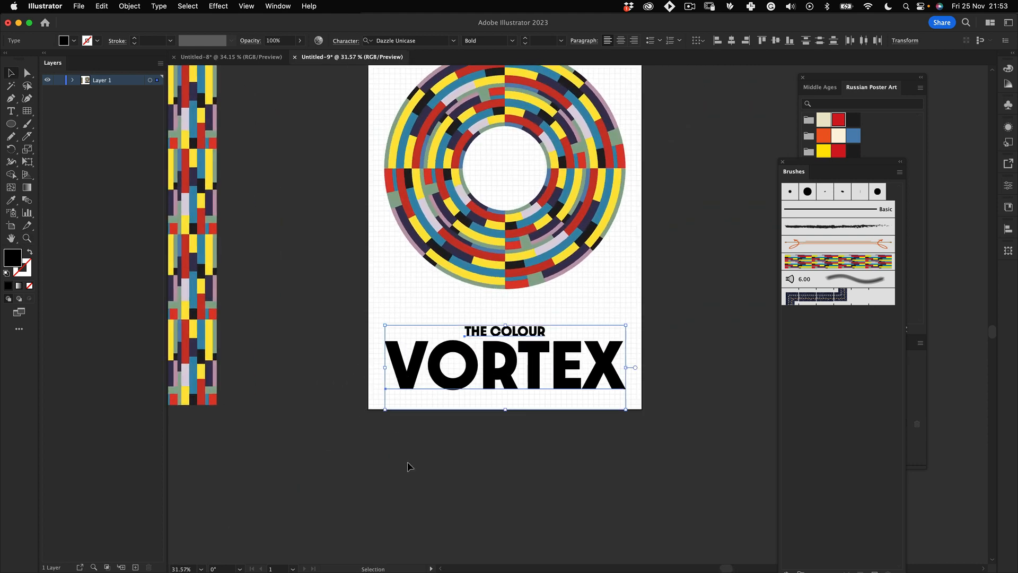
{"action": "left_click", "coordinate": [408, 466]}
{"action": "left_click_drag", "start_coordinate": [451, 337], "coordinate": [424, 375]}
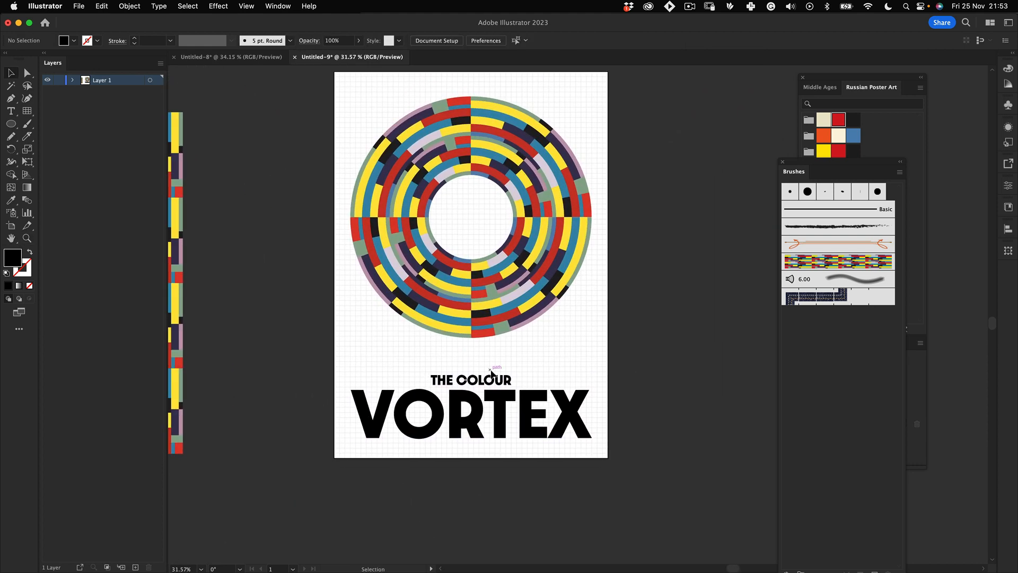
{"action": "left_click_drag", "start_coordinate": [478, 231], "coordinate": [471, 270]}
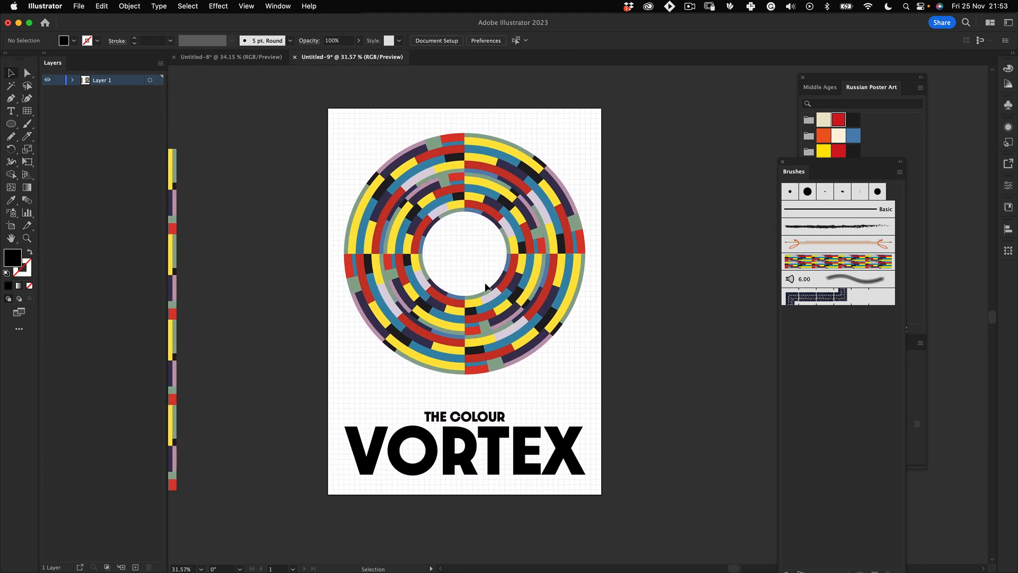
Draw a black 1700 x 2400 px rectangle covering the artboard and send it behind all the artwork
{"action": "left_click_drag", "start_coordinate": [9, 129], "coordinate": [59, 117]}
{"action": "left_click_drag", "start_coordinate": [328, 108], "coordinate": [601, 494]}
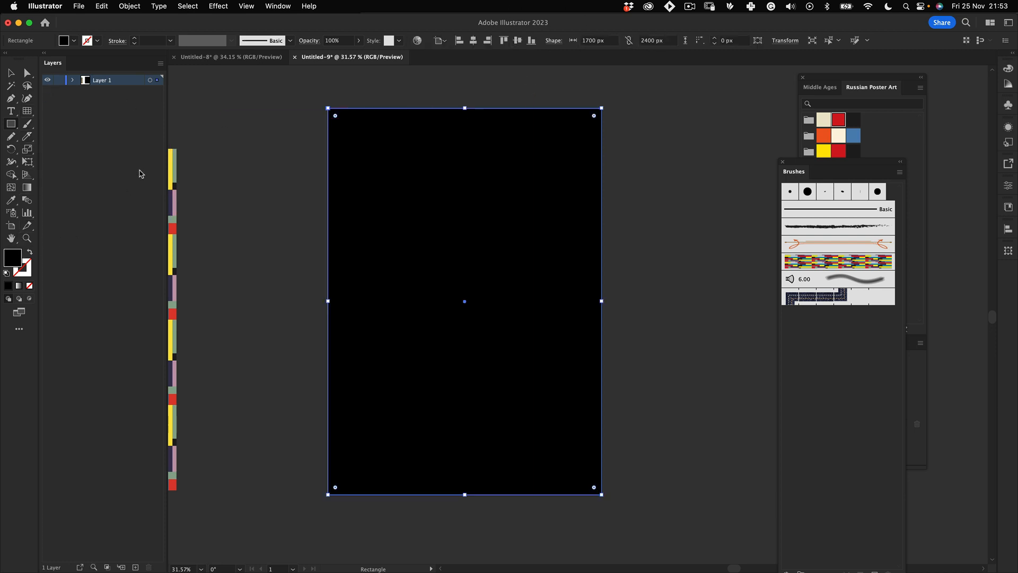
{"action": "key", "text": "super+shift+bracketleft"}
{"action": "key", "text": "v"}
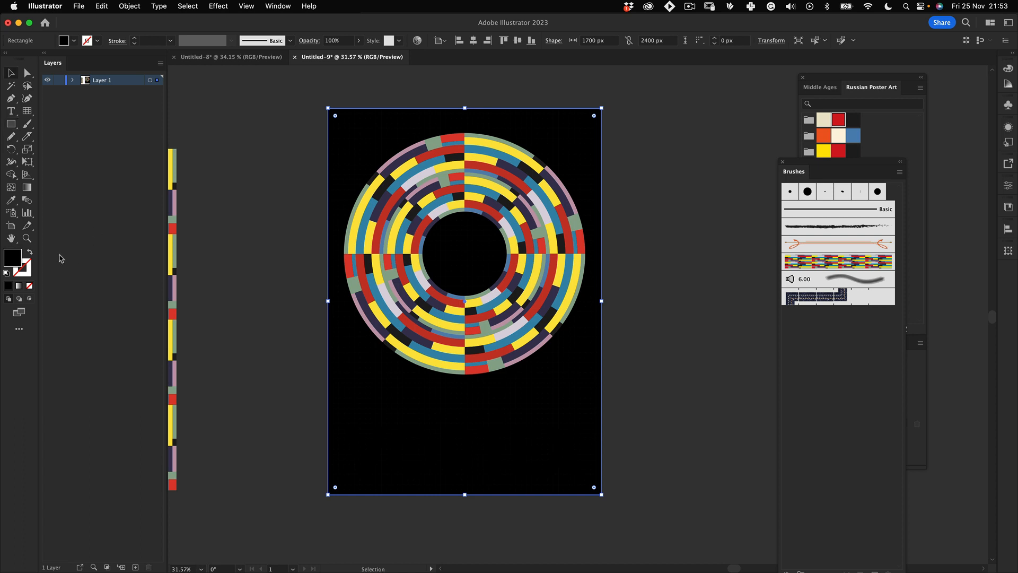
{"action": "double_click", "coordinate": [14, 259]}
{"action": "left_click", "coordinate": [873, 155]}
Fill both title lines with the cream swatch from the Russian Poster Art library, moving the Brushes panel aside, and deselect them
{"action": "left_click", "coordinate": [647, 409]}
{"action": "left_click", "coordinate": [476, 420]}
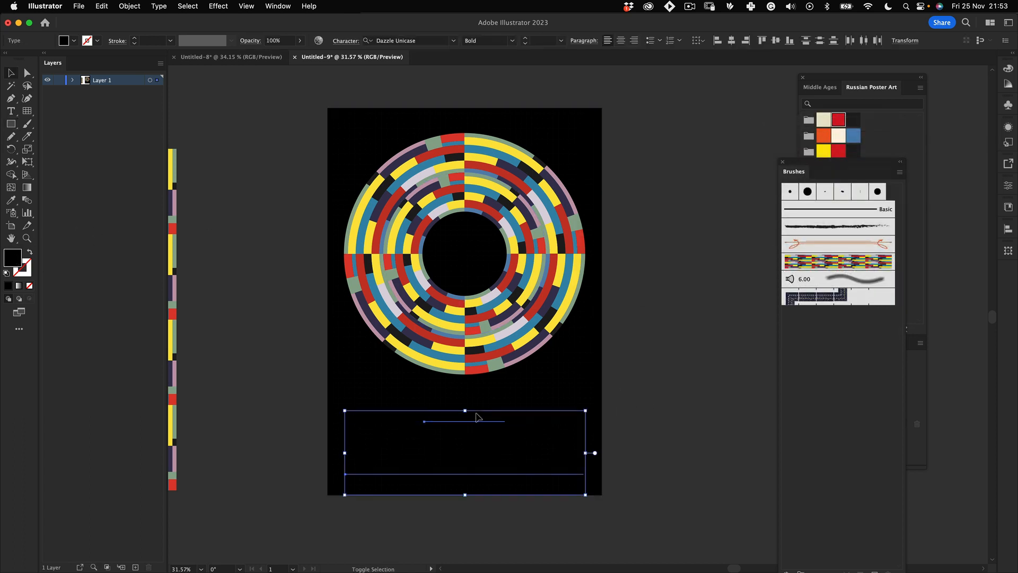
{"action": "mouse_move", "coordinate": [824, 169]}
{"action": "left_mouse_down"}
{"action": "mouse_move", "coordinate": [719, 265]}
{"action": "mouse_move", "coordinate": [713, 301]}
{"action": "left_mouse_up"}
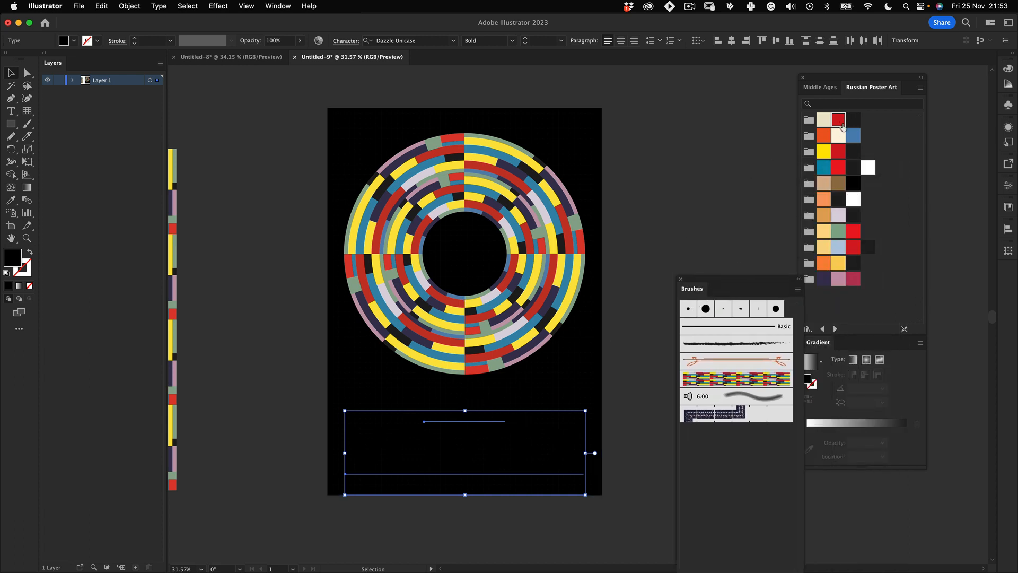
{"action": "left_click", "coordinate": [837, 137]}
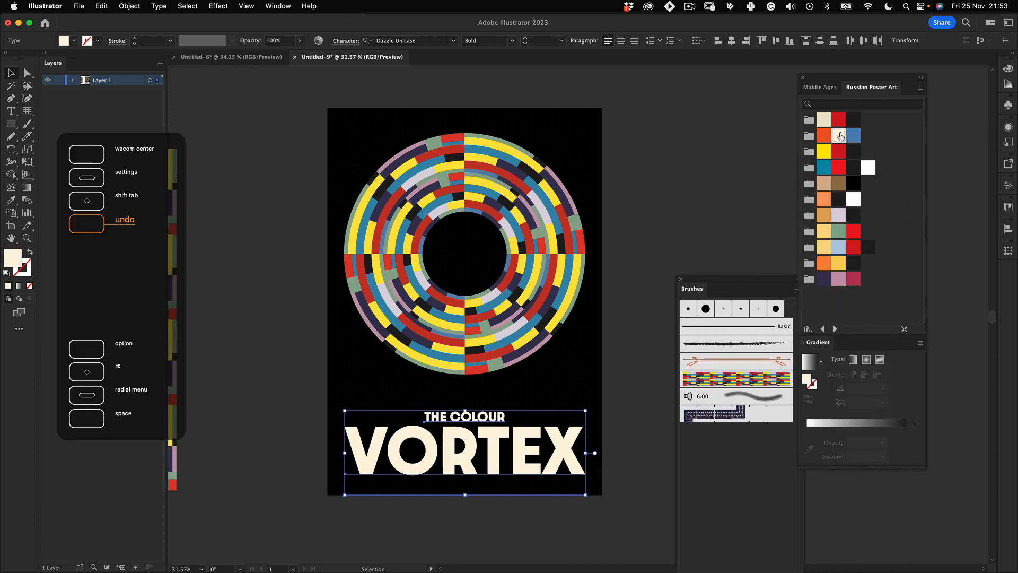
{"action": "left_click", "coordinate": [661, 180]}
Examine the reference poster in the Untitled-8 document and return to Untitled-9
{"action": "key", "text": "z"}
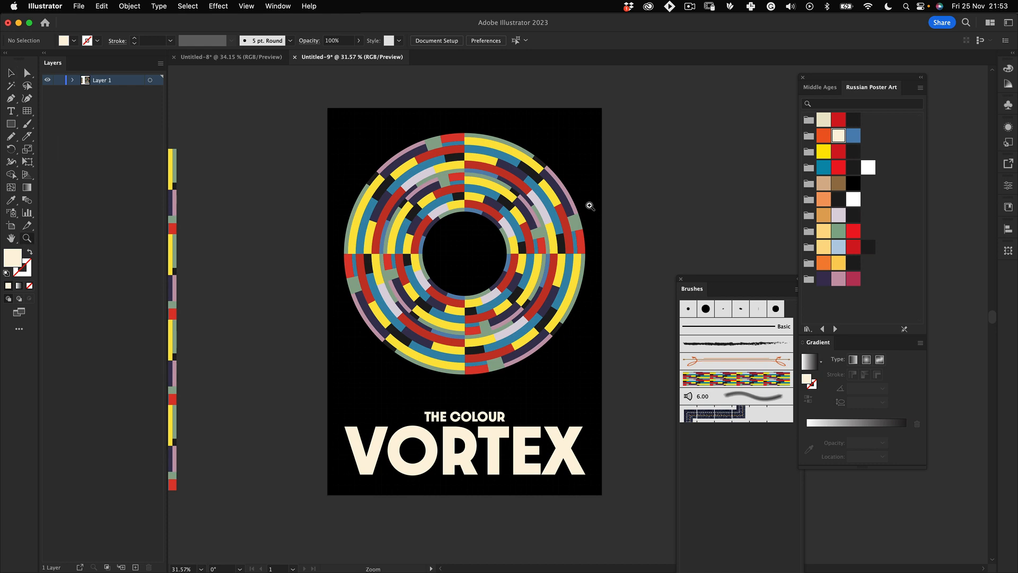
{"action": "mouse_move", "coordinate": [594, 194]}
{"action": "left_mouse_down"}
{"action": "mouse_move", "coordinate": [574, 190]}
{"action": "mouse_move", "coordinate": [591, 188]}
{"action": "left_mouse_up"}
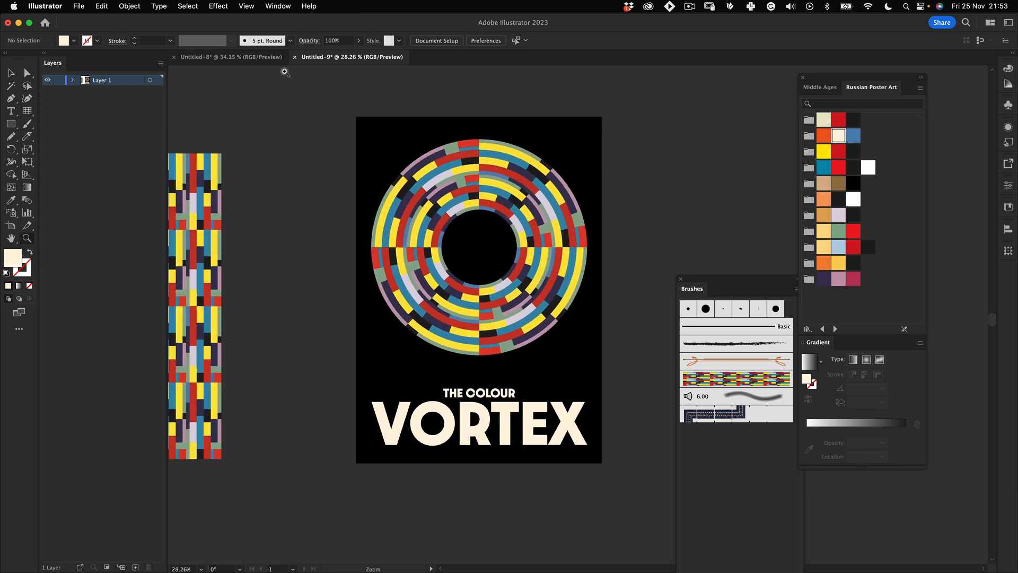
{"action": "left_click", "coordinate": [236, 60]}
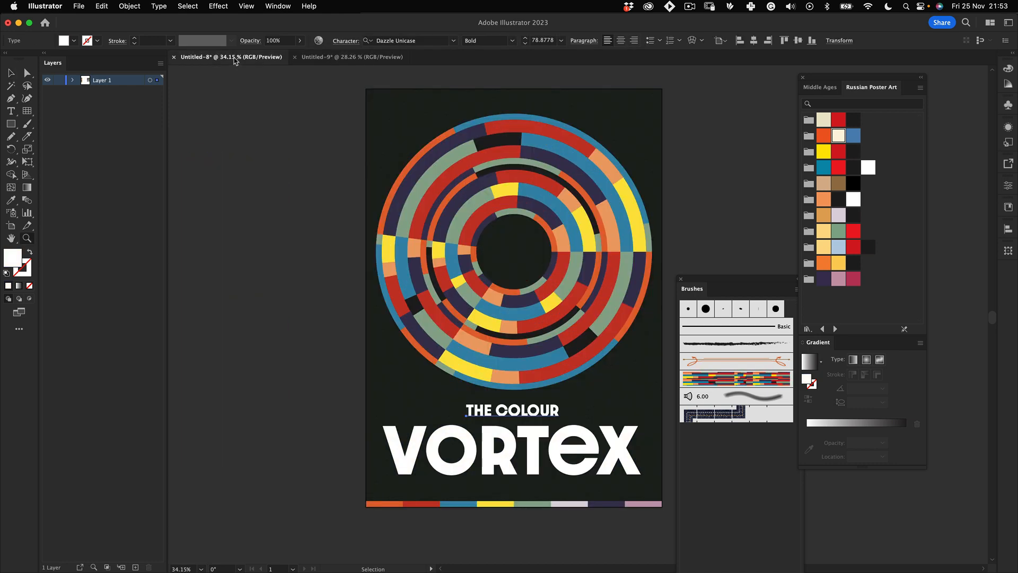
{"action": "left_click", "coordinate": [313, 57]}
Expand the contents of Layer 1 and hide the black background rectangle
{"action": "left_click_drag", "start_coordinate": [465, 455], "coordinate": [489, 357]}
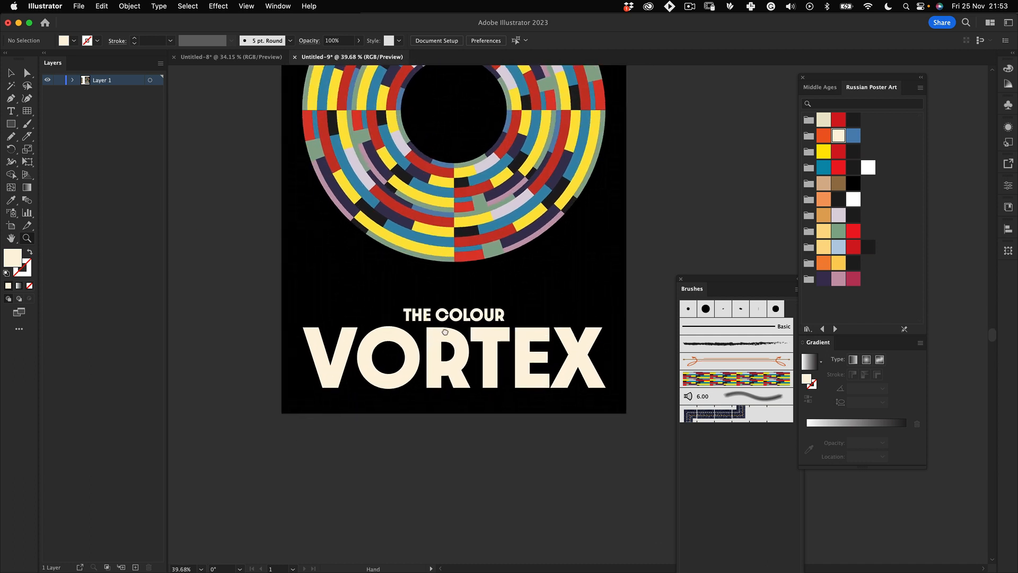
{"action": "left_click_drag", "start_coordinate": [344, 371], "coordinate": [371, 346]}
{"action": "left_click_drag", "start_coordinate": [371, 344], "coordinate": [388, 354]}
{"action": "key", "text": "v"}
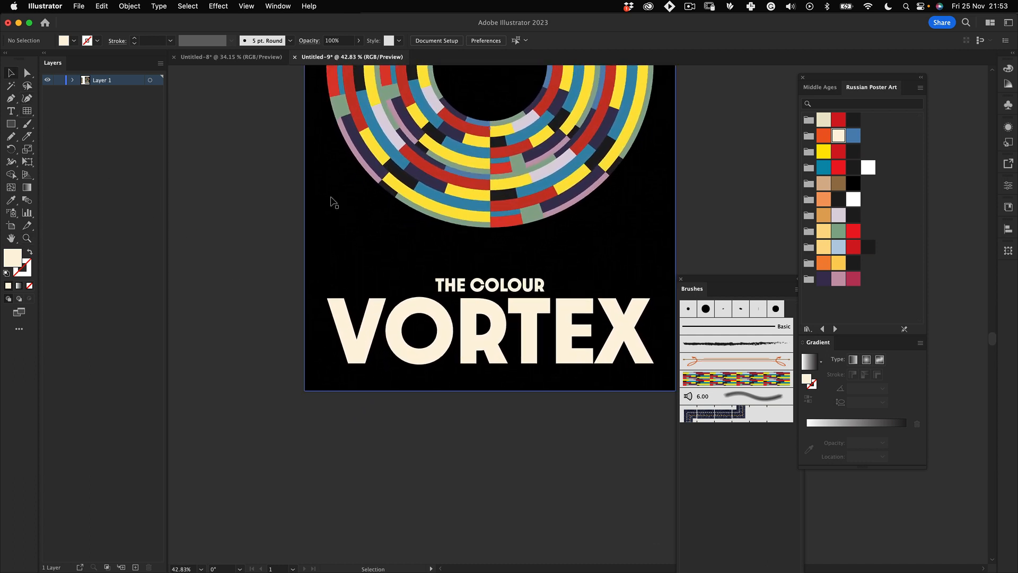
{"action": "left_click", "coordinate": [320, 202]}
{"action": "left_click", "coordinate": [73, 81]}
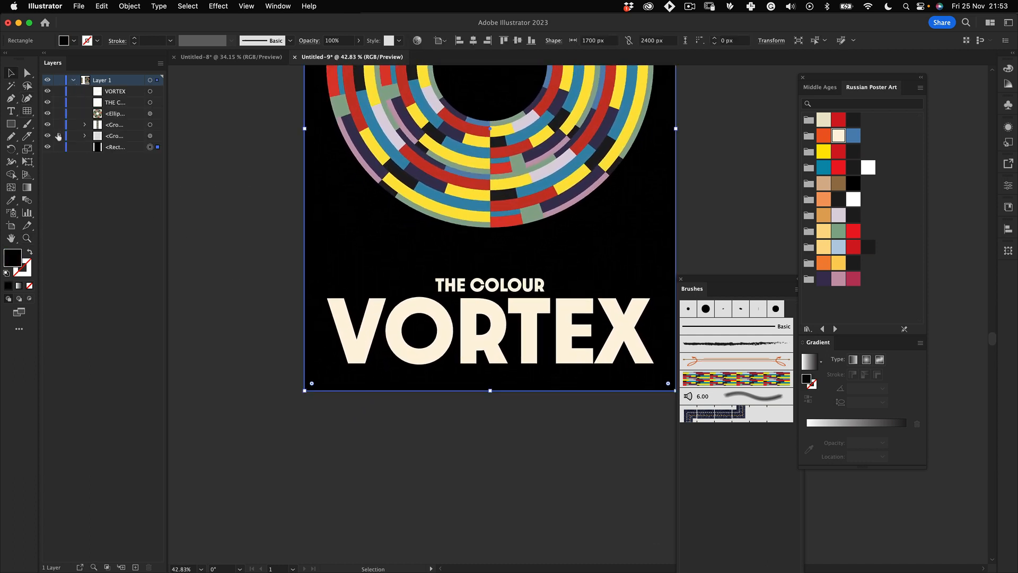
{"action": "left_click", "coordinate": [48, 147]}
Draw a thin black rectangle about 167 x 32 px in the artboard's lower-left corner and duplicate it into four side by side
{"action": "key", "text": "z"}
{"action": "left_click_drag", "start_coordinate": [376, 369], "coordinate": [375, 269]}
{"action": "key", "text": "m"}
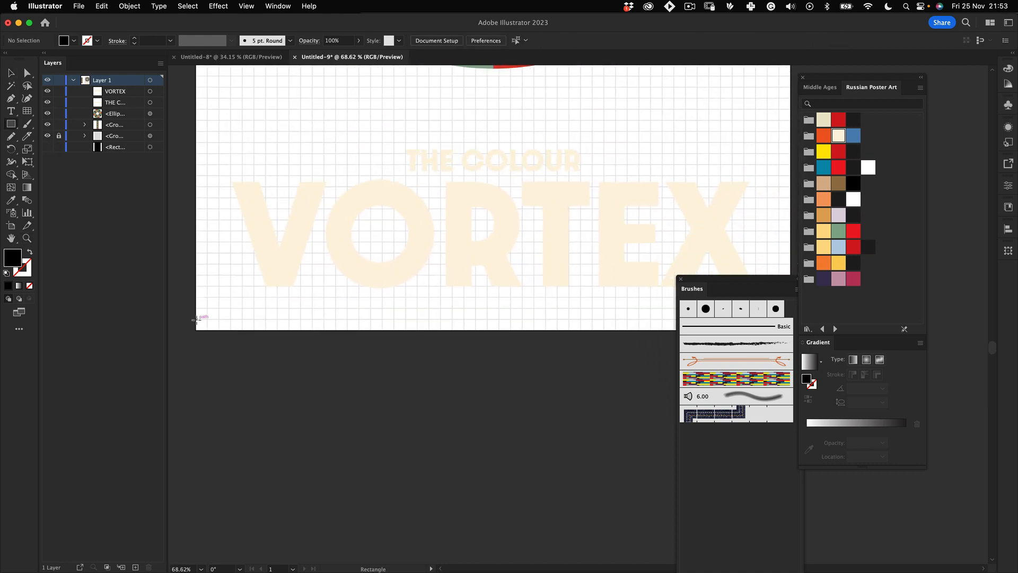
{"action": "left_click_drag", "start_coordinate": [198, 319], "coordinate": [412, 325]}
{"action": "key", "text": "v"}
Take "VORTEX" out of the selection and copy the four rectangles beside the originals to form a row of eight
{"action": "scroll", "coordinate": [416, 331], "scroll_direction": "down", "scroll_amount": 5}
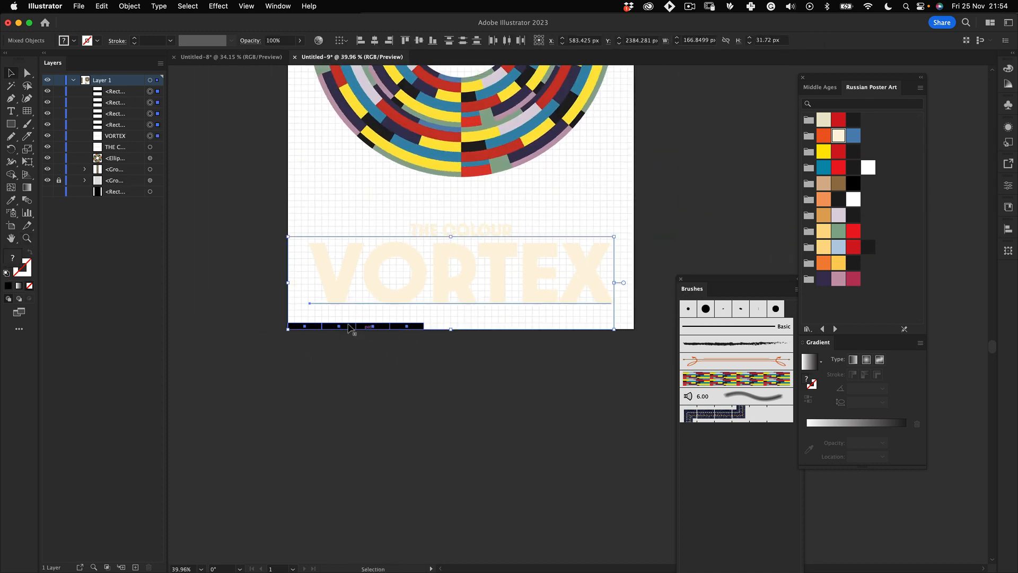
{"action": "left_click", "coordinate": [366, 287], "text": "shift"}
{"action": "left_click_drag", "start_coordinate": [345, 329], "coordinate": [482, 328]}
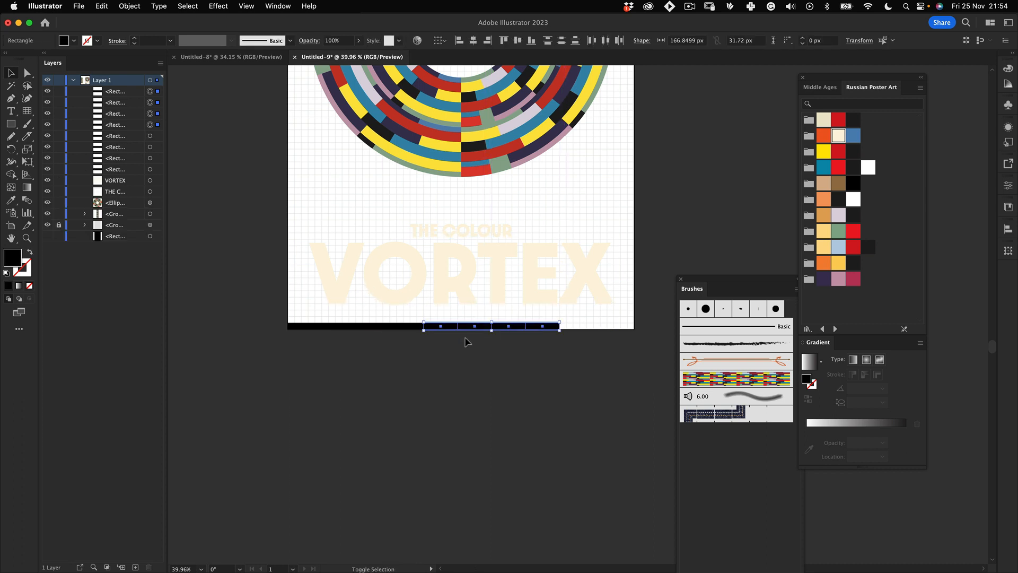
Widen the row of eight rectangles together to span the artboard's full width, about 213 px each, leaving "VORTEX" out of the selection
{"action": "left_click_drag", "start_coordinate": [291, 352], "coordinate": [667, 302]}
{"action": "left_click", "coordinate": [553, 301], "text": "shift"}
{"action": "key", "text": "super+z"}
{"action": "key", "text": "super+space"}
{"action": "key", "text": "space"}
{"action": "left_click_drag", "start_coordinate": [535, 314], "coordinate": [416, 378]}
{"action": "key", "text": "e"}
{"action": "key", "text": "super+space"}
{"action": "key", "text": "v"}
{"action": "key", "text": "space"}
Fill the first four rectangles of the strip, from the left, with the red, orange, yellow and teal blue swatches
{"action": "left_click", "coordinate": [342, 338]}
{"action": "left_click", "coordinate": [345, 326]}
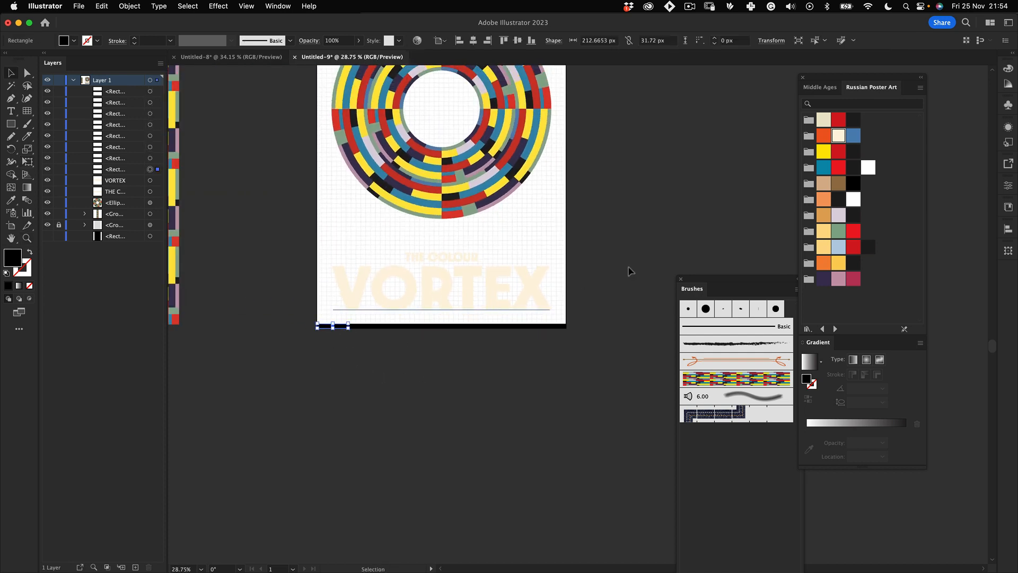
{"action": "left_click", "coordinate": [839, 152]}
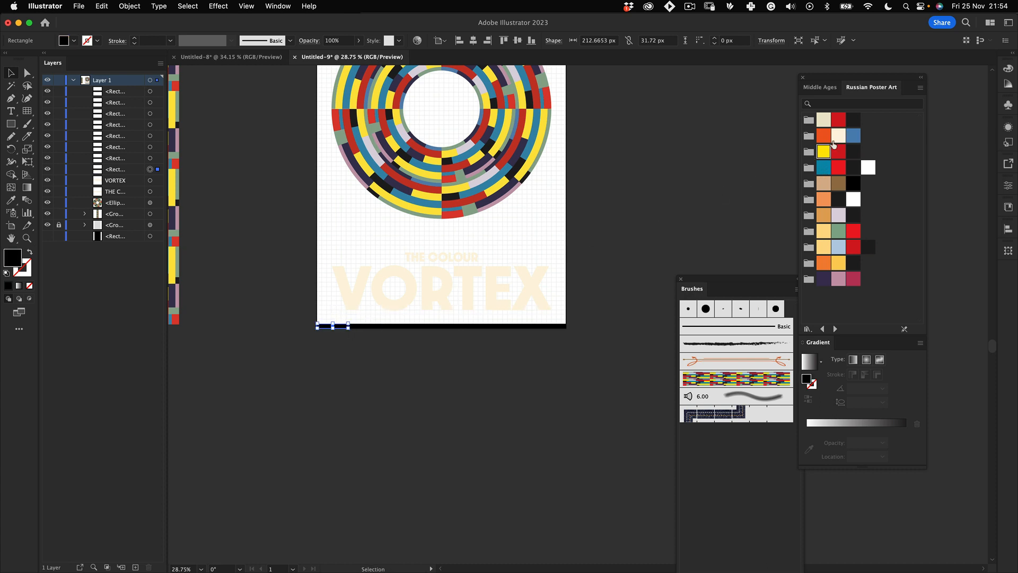
{"action": "left_click_drag", "start_coordinate": [359, 328], "coordinate": [359, 329]}
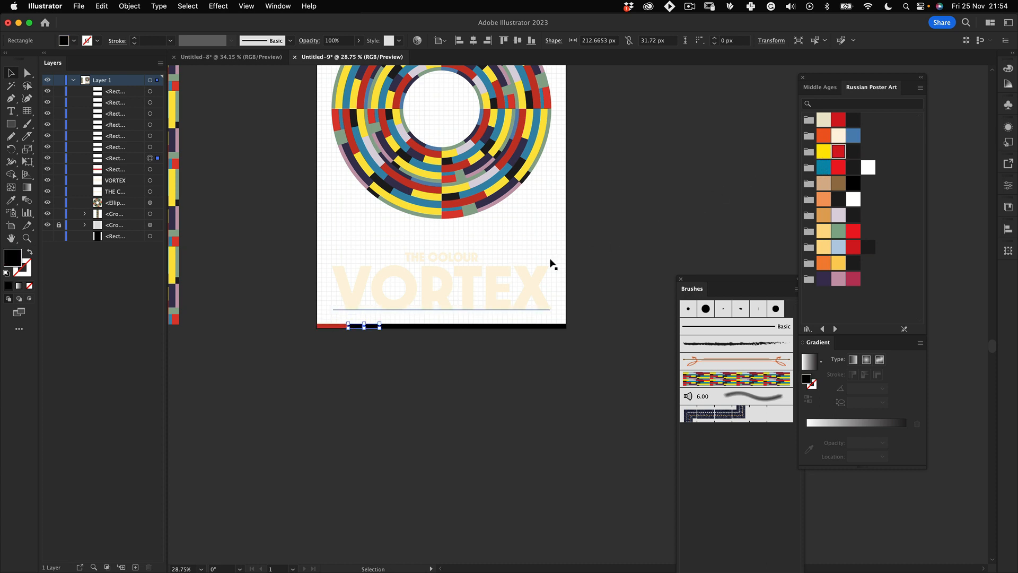
{"action": "left_click", "coordinate": [823, 135]}
{"action": "left_click", "coordinate": [395, 326]}
{"action": "left_click", "coordinate": [823, 152]}
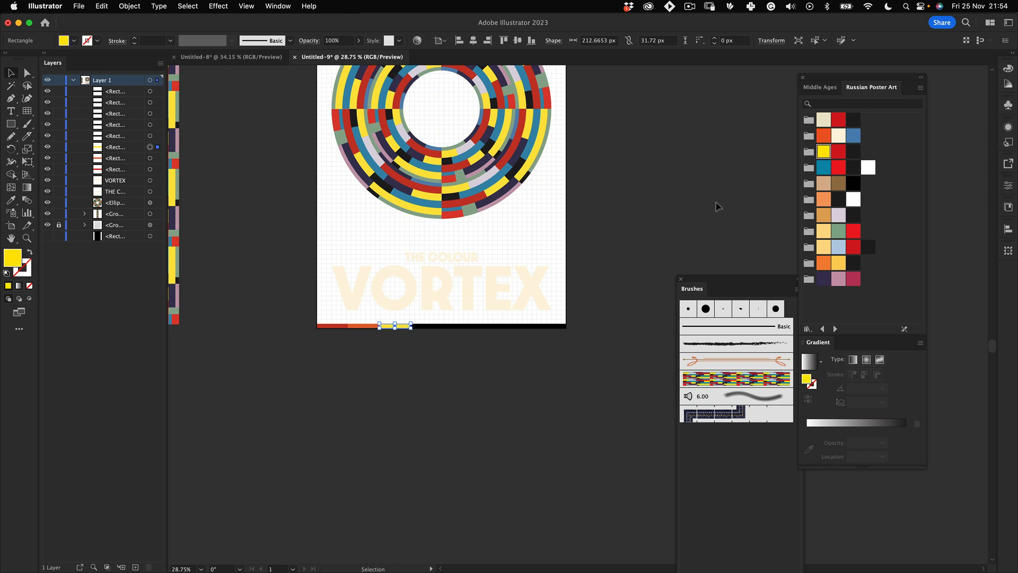
{"action": "left_click", "coordinate": [430, 326]}
{"action": "left_click", "coordinate": [823, 167]}
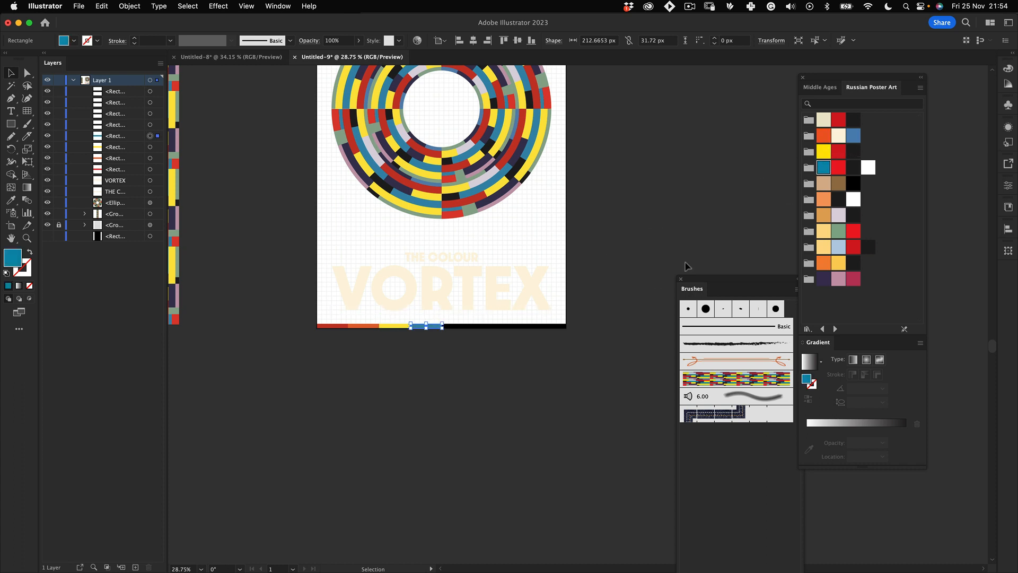
Fill the remaining four rectangles, in order, with the dark purple, green, pale yellow and pink swatches, and deselect
{"action": "left_click", "coordinate": [457, 326]}
{"action": "left_click", "coordinate": [839, 231]}
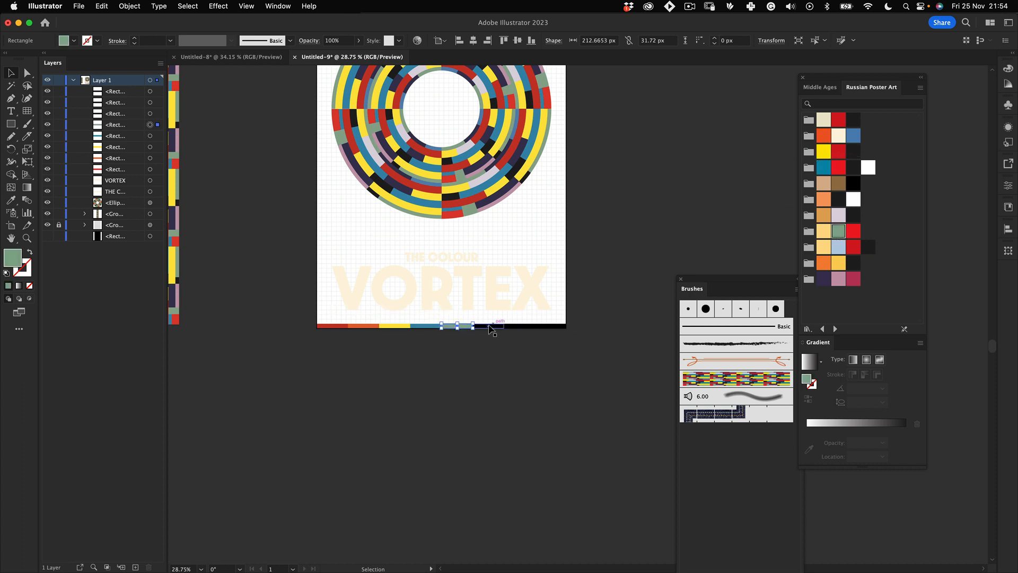
{"action": "left_click", "coordinate": [824, 279]}
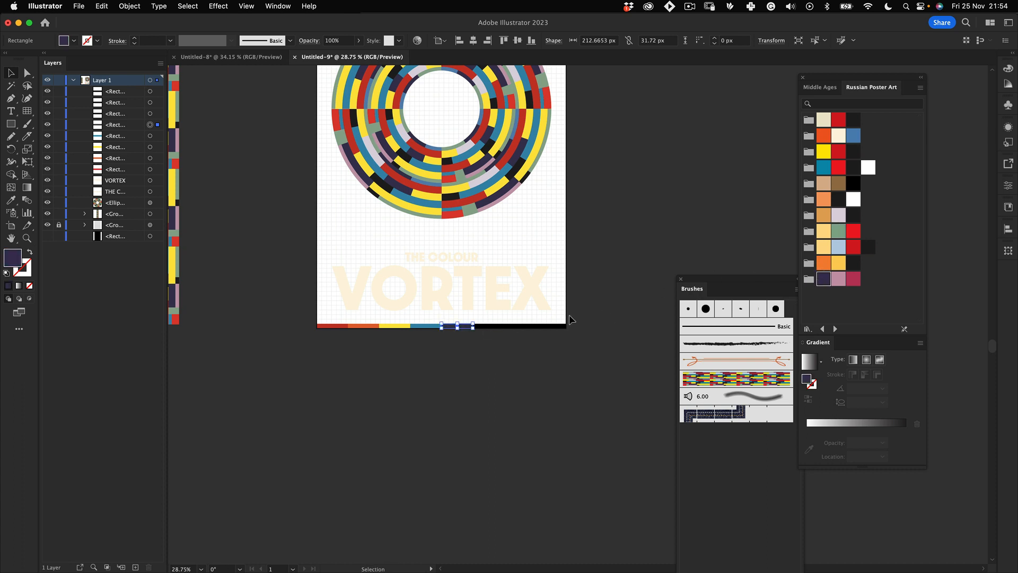
{"action": "left_click", "coordinate": [488, 327]}
{"action": "left_click", "coordinate": [838, 231]}
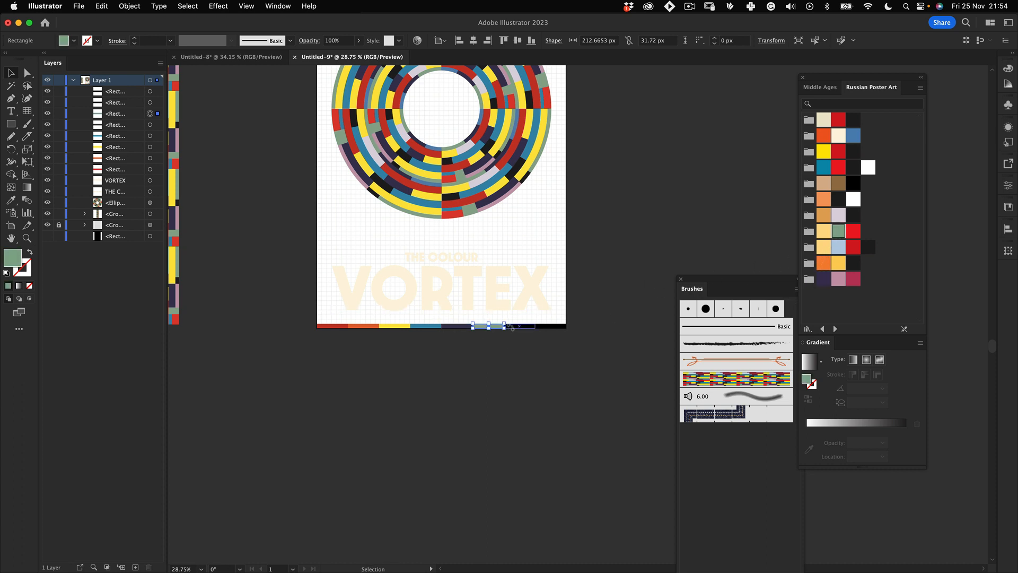
{"action": "left_click", "coordinate": [512, 326]}
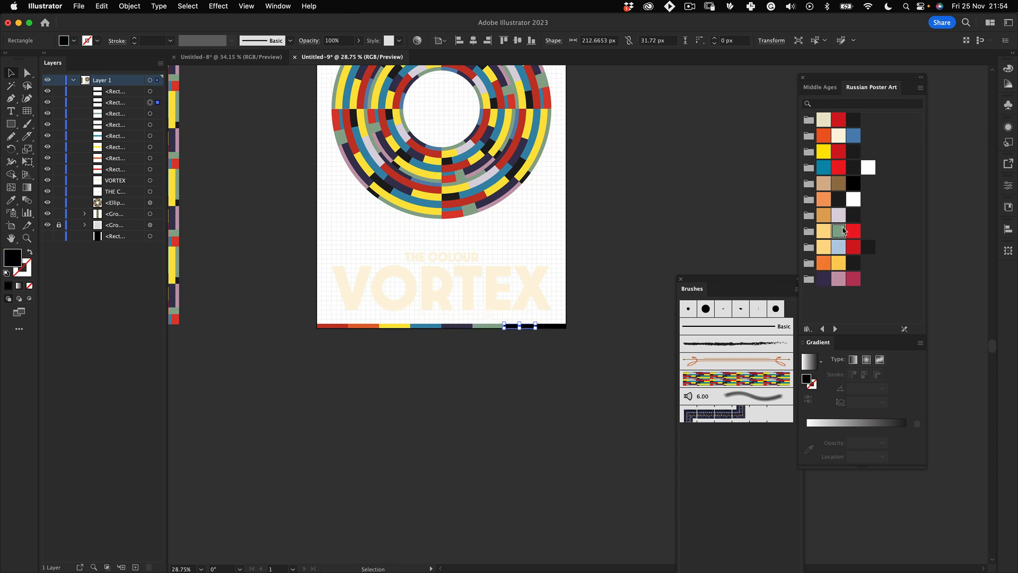
{"action": "left_click", "coordinate": [823, 231]}
{"action": "left_click", "coordinate": [549, 326]}
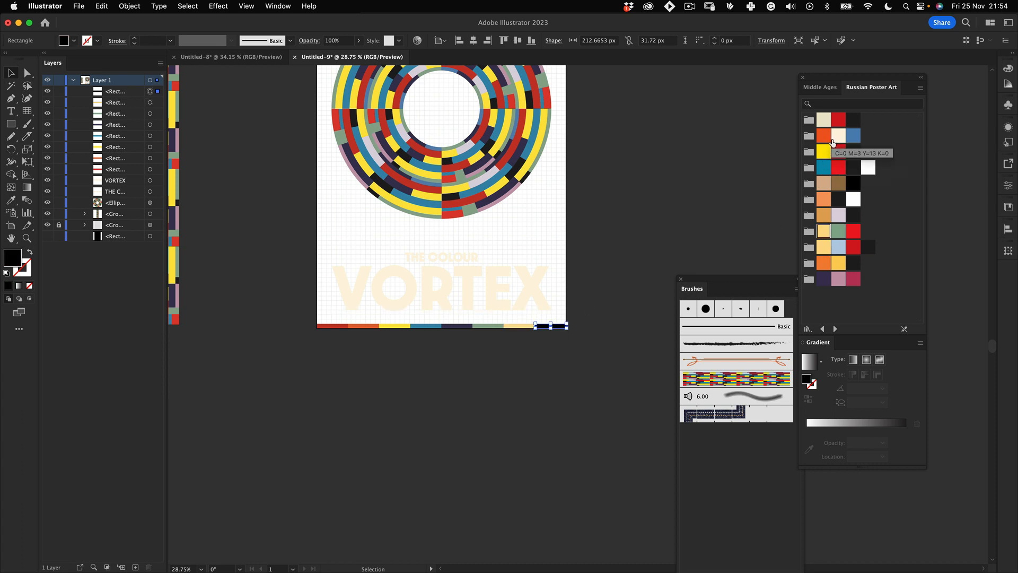
{"action": "left_click", "coordinate": [850, 139]}
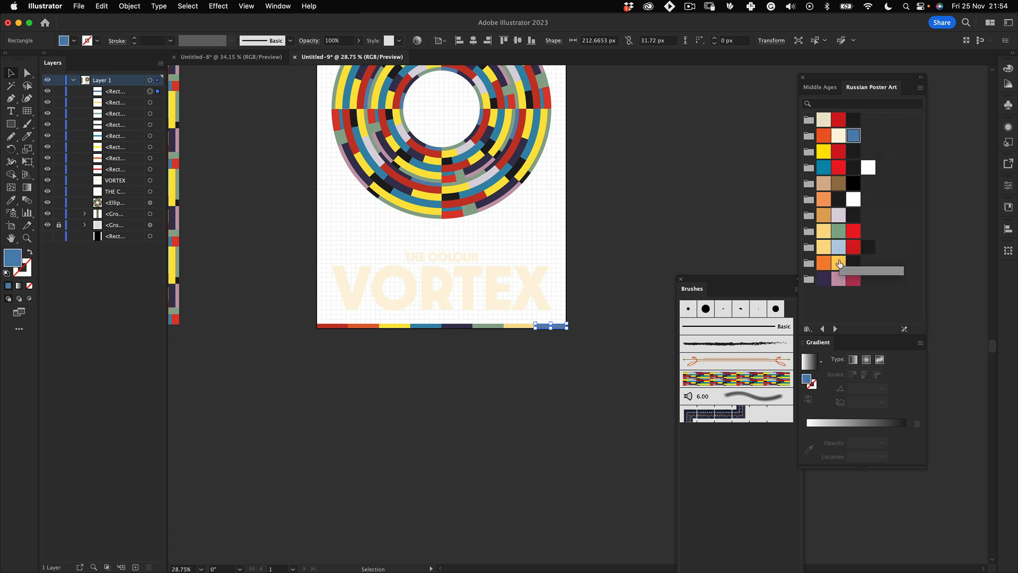
{"action": "left_click", "coordinate": [839, 278]}
{"action": "left_click", "coordinate": [520, 393]}
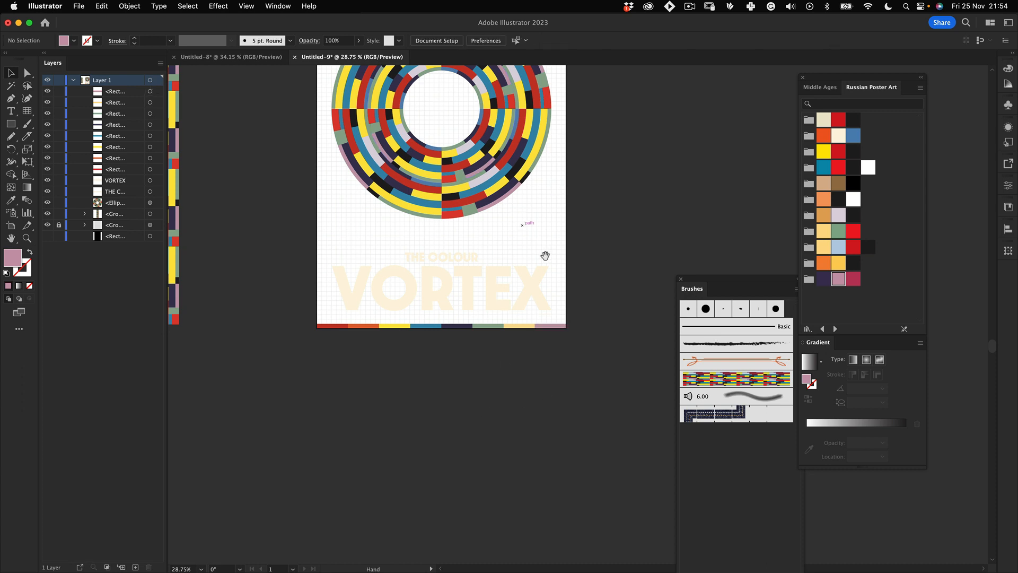
Show the hidden black background rectangle behind the poster artwork again
{"action": "left_click_drag", "start_coordinate": [564, 216], "coordinate": [568, 289]}
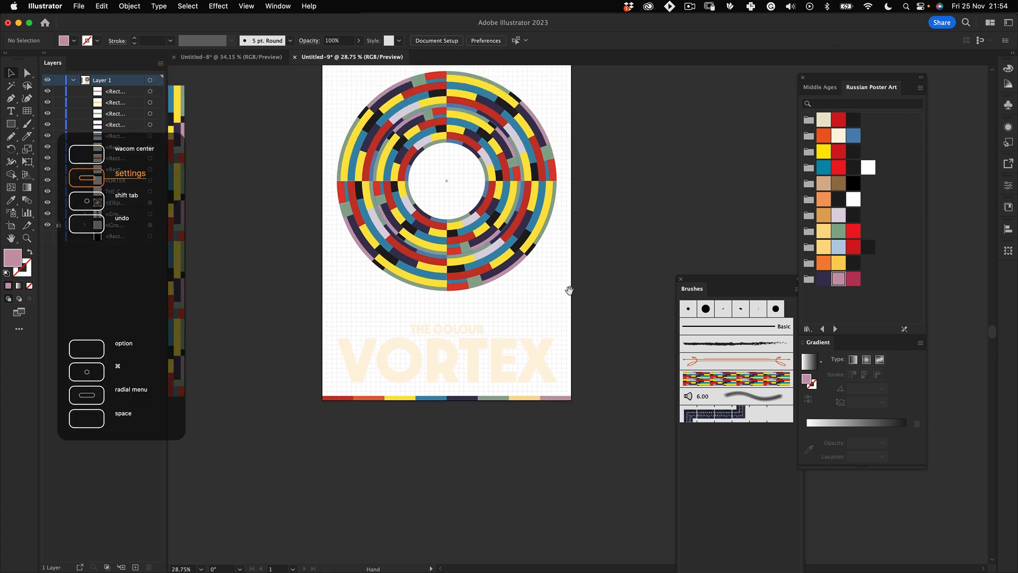
{"action": "left_click", "coordinate": [48, 236]}
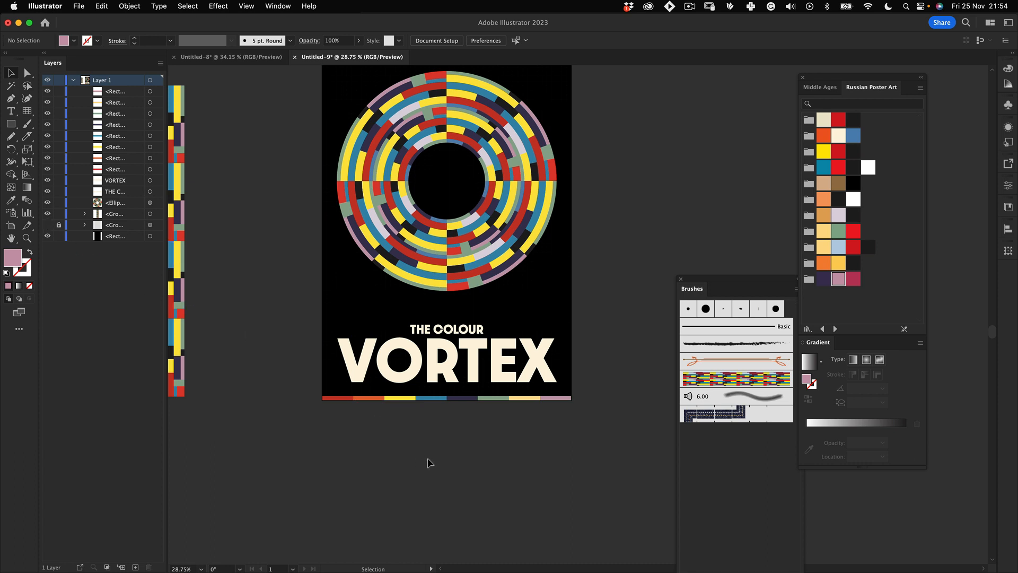
{"action": "left_click_drag", "start_coordinate": [490, 344], "coordinate": [491, 432]}
{"action": "key", "text": "z"}
{"action": "left_click_drag", "start_coordinate": [532, 350], "coordinate": [533, 296]}
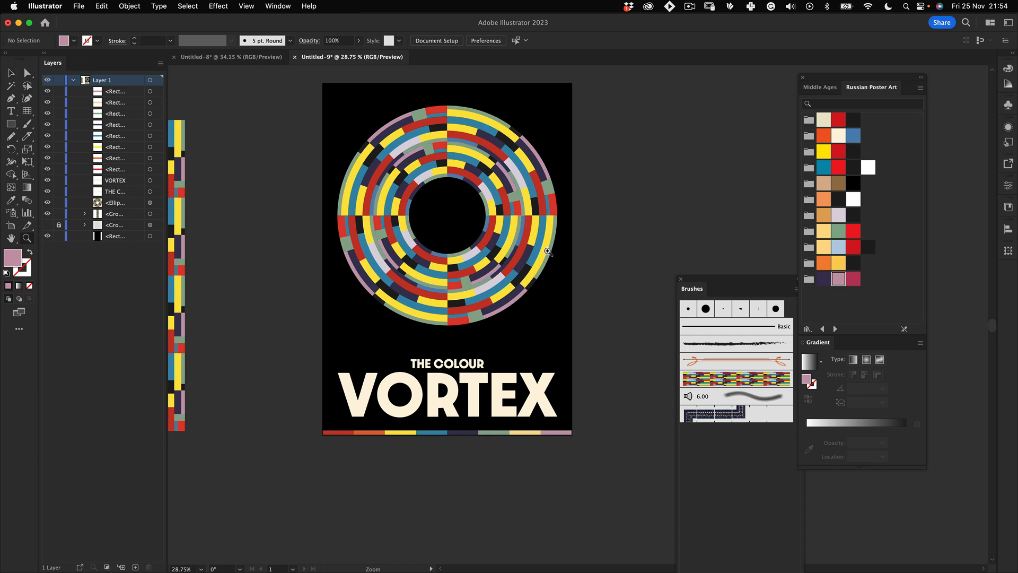
{"action": "mouse_move", "coordinate": [482, 375]}
{"action": "left_mouse_down"}
{"action": "mouse_move", "coordinate": [512, 348]}
{"action": "mouse_move", "coordinate": [490, 384]}
{"action": "left_mouse_up"}
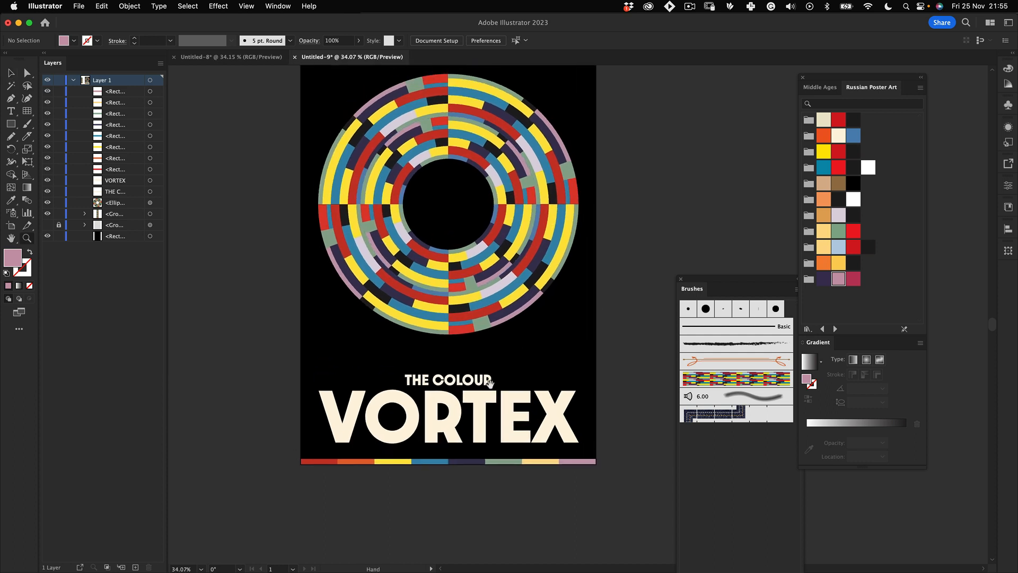
{"action": "scroll", "coordinate": [491, 368], "scroll_direction": "up", "scroll_amount": 3}
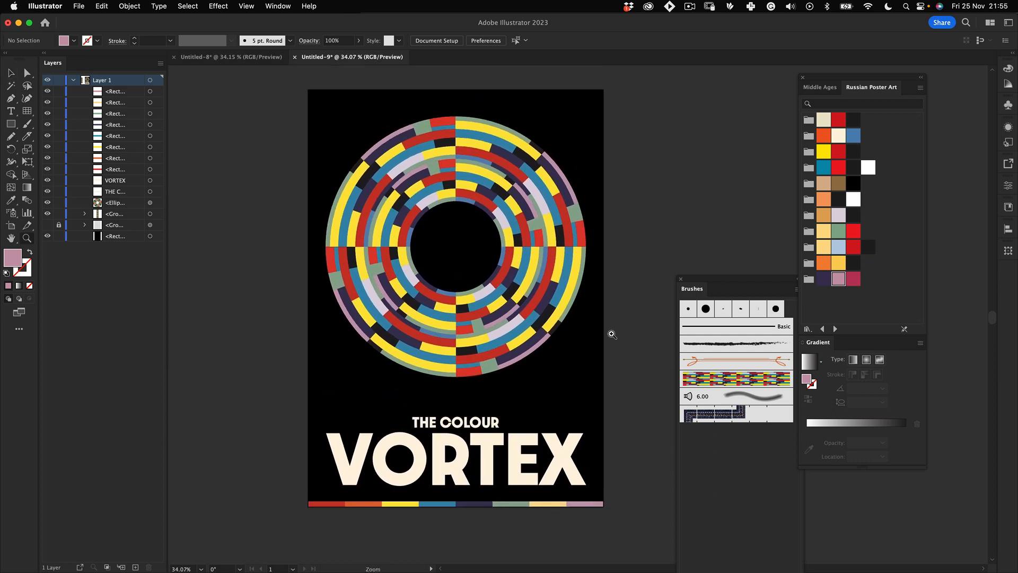
Scale the art-brush circle's path down around its centre to about 778 x 778 px, with the Brushes panel moved aside
{"action": "left_click_drag", "start_coordinate": [716, 284], "coordinate": [695, 234]}
{"action": "key", "text": "v"}
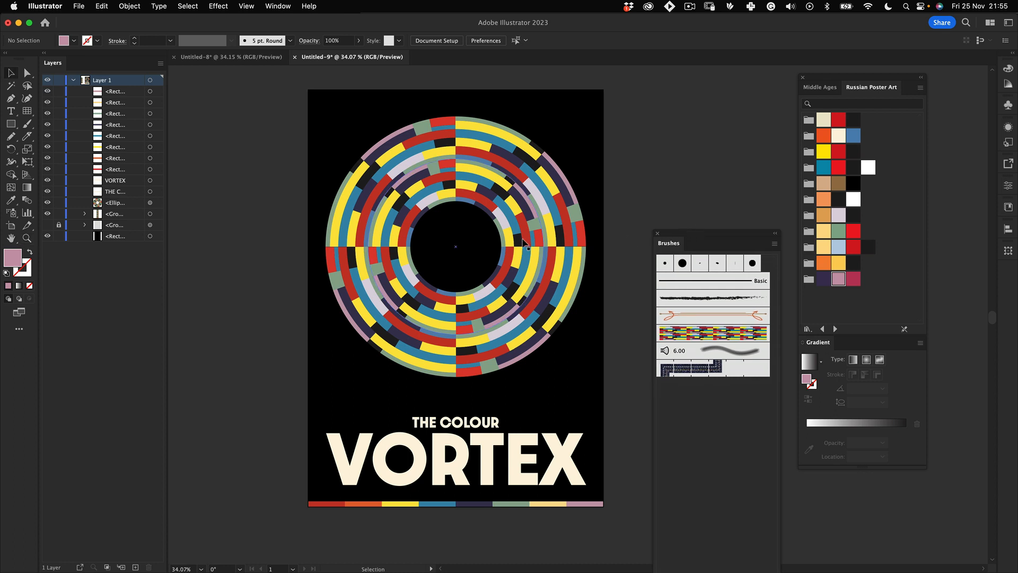
{"action": "left_click", "coordinate": [529, 247]}
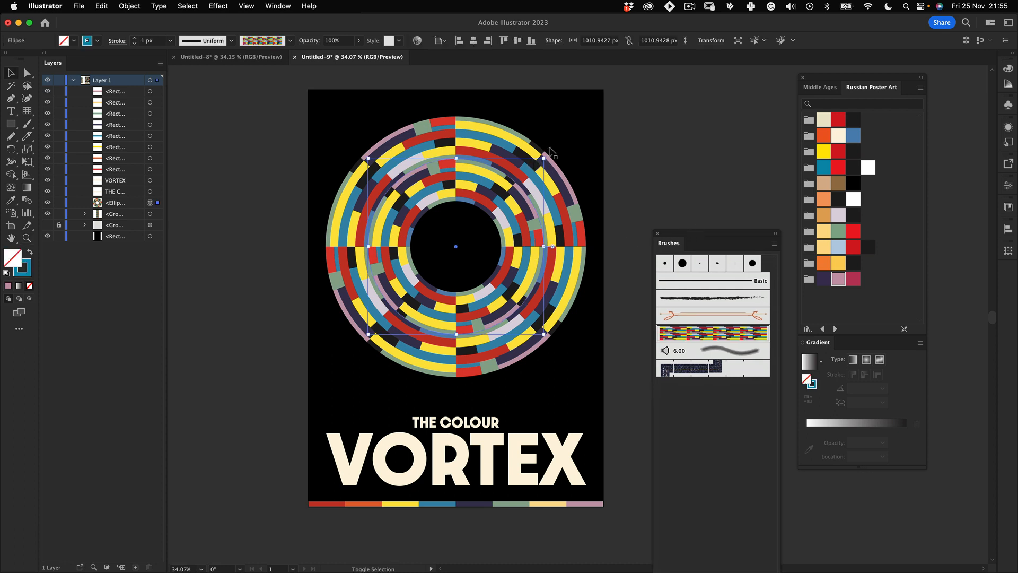
{"action": "left_click_drag", "start_coordinate": [544, 158], "coordinate": [524, 177]}
Try different stroke weights on the art-brush circle, raising and lowering the value in 1 px increments
{"action": "left_click_drag", "start_coordinate": [160, 41], "coordinate": [108, 21]}
{"action": "key", "text": "Up"}
{"action": "key", "text": "Up"}
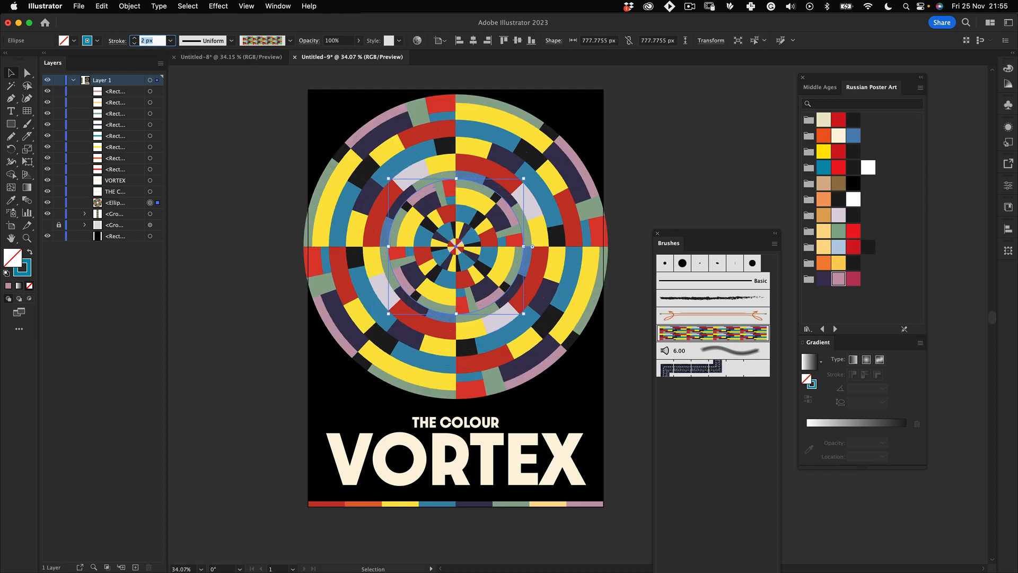
{"action": "key", "text": "Down"}
{"action": "key", "text": "Down"}
{"action": "key", "text": "Down"}
{"action": "key", "text": "Up"}
{"action": "key", "text": "Up"}
{"action": "key", "text": "Down"}
{"action": "key", "text": "Up"}
{"action": "key", "text": "Return"}
Undo and redo the circle's stroke weight changes to compare them, settling on 2 px
{"action": "key", "text": "super+z"}
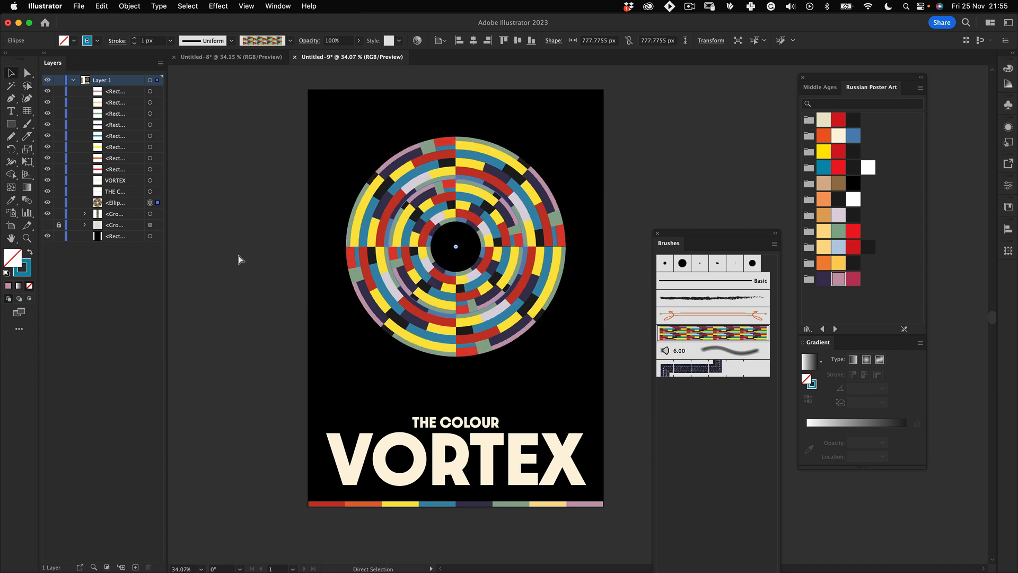
{"action": "key", "text": "super+z"}
{"action": "key", "text": "super+shift+z"}
{"action": "key", "text": "super+shift+z"}
{"action": "key", "text": "super+shift+z"}
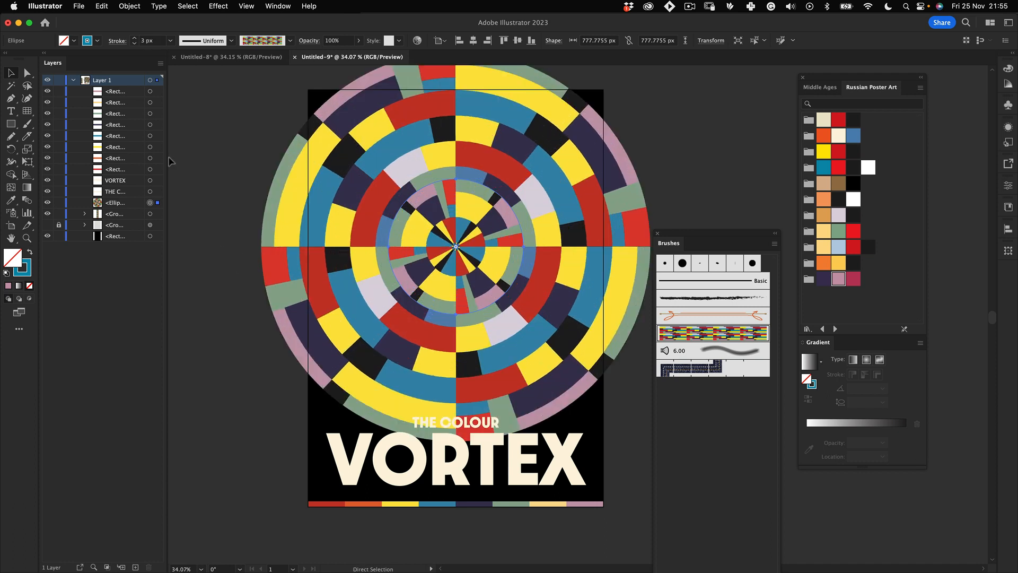
{"action": "key", "text": "super+z"}
{"action": "key", "text": "a"}
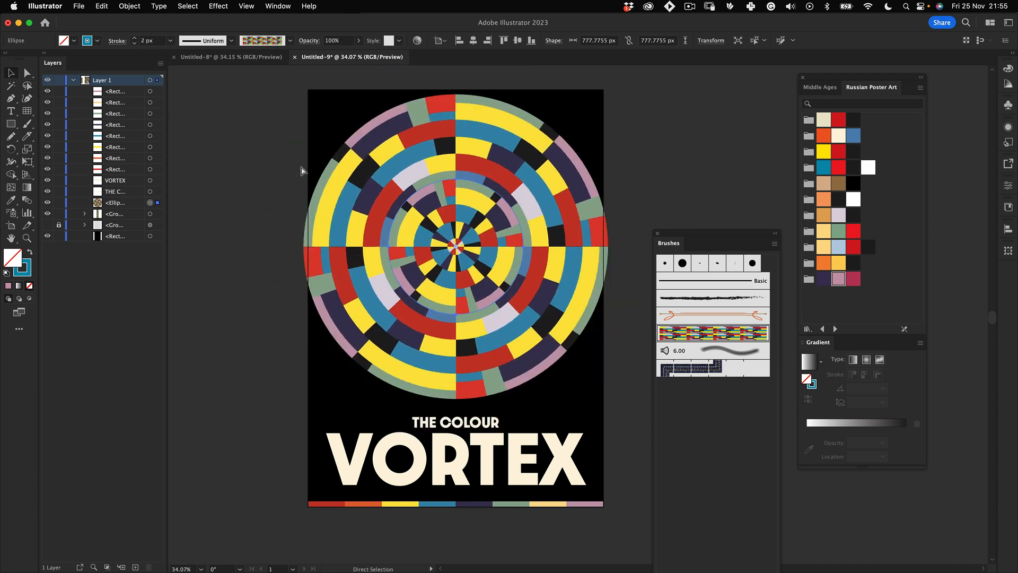
Undo the art-brush circle's stroke weight change and path scaling, and close the Brushes and colour swatch panels
{"action": "key", "text": "super+z"}
{"action": "key", "text": "super+z"}
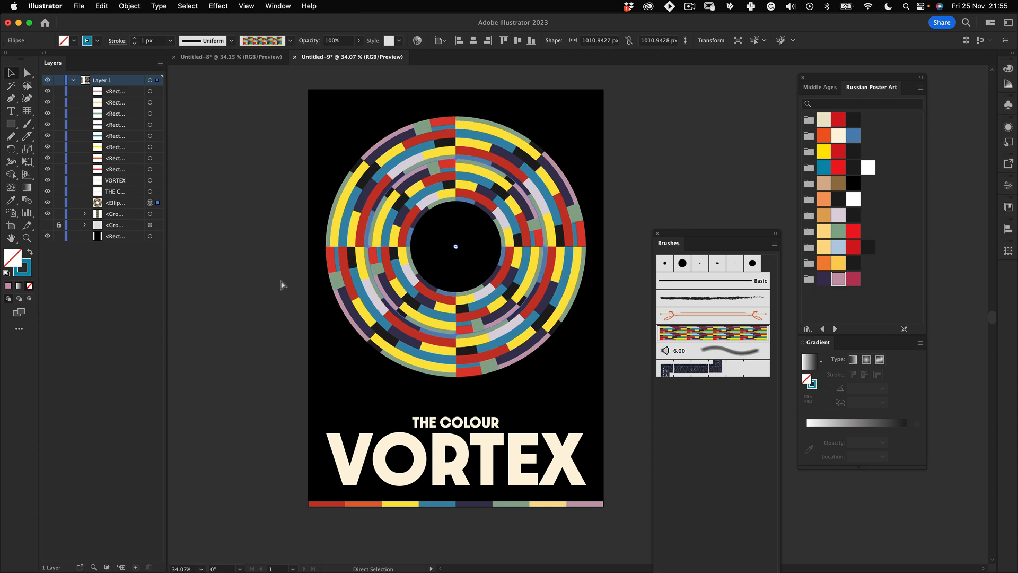
{"action": "key", "text": "super+z"}
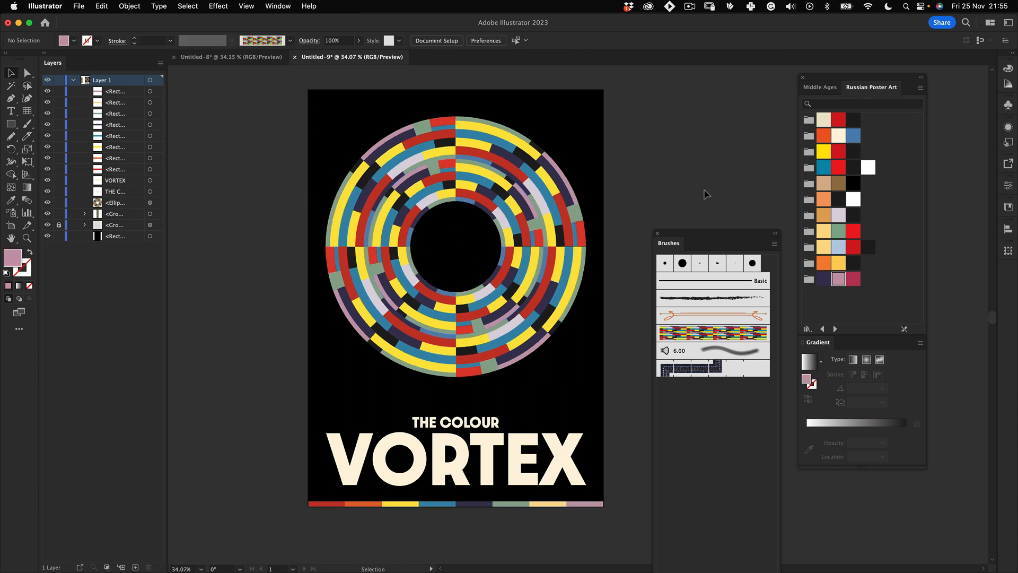
{"action": "key", "text": "F5"}
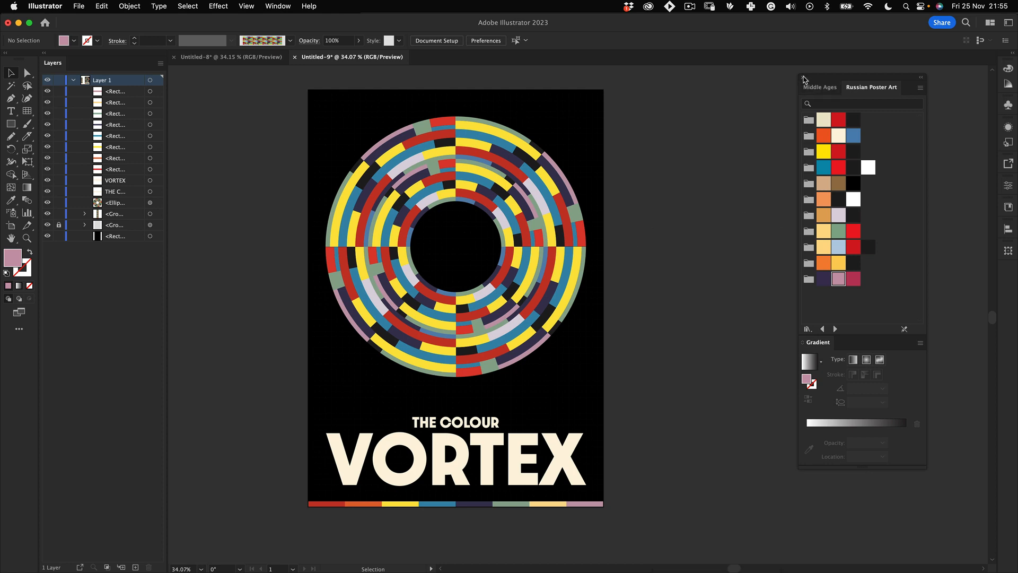
{"action": "left_click", "coordinate": [803, 77]}
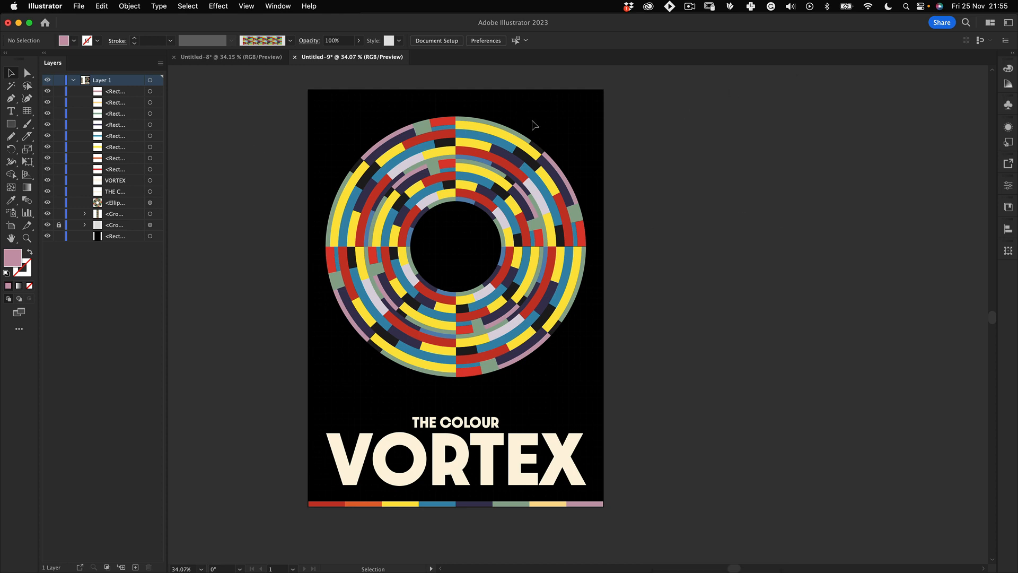
Lock the black background rectangle and paste a copy of it in front on a new layer
{"action": "left_click", "coordinate": [325, 109]}
{"action": "left_click", "coordinate": [59, 236]}
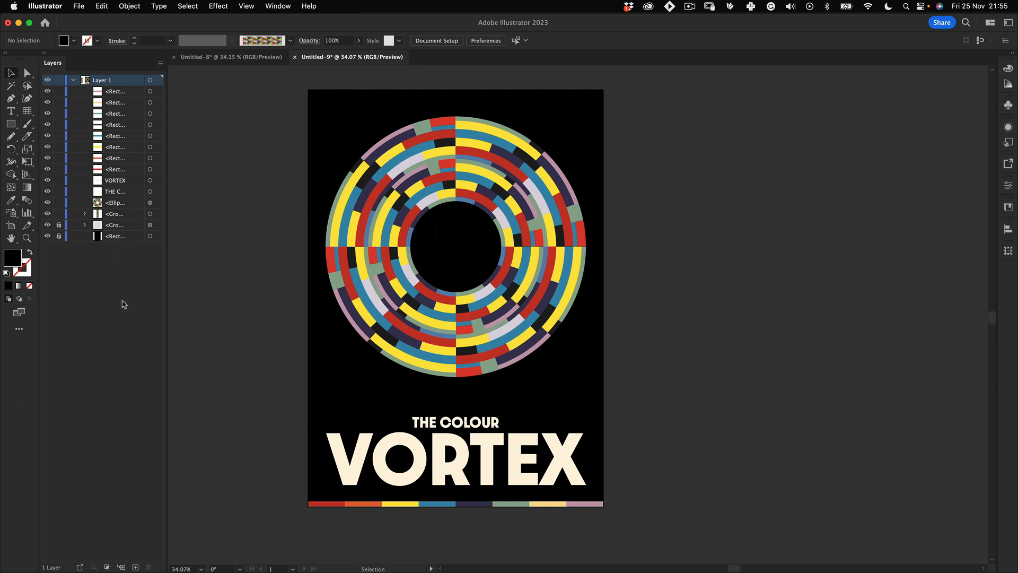
{"action": "left_click", "coordinate": [136, 567]}
{"action": "key", "text": "super+f"}
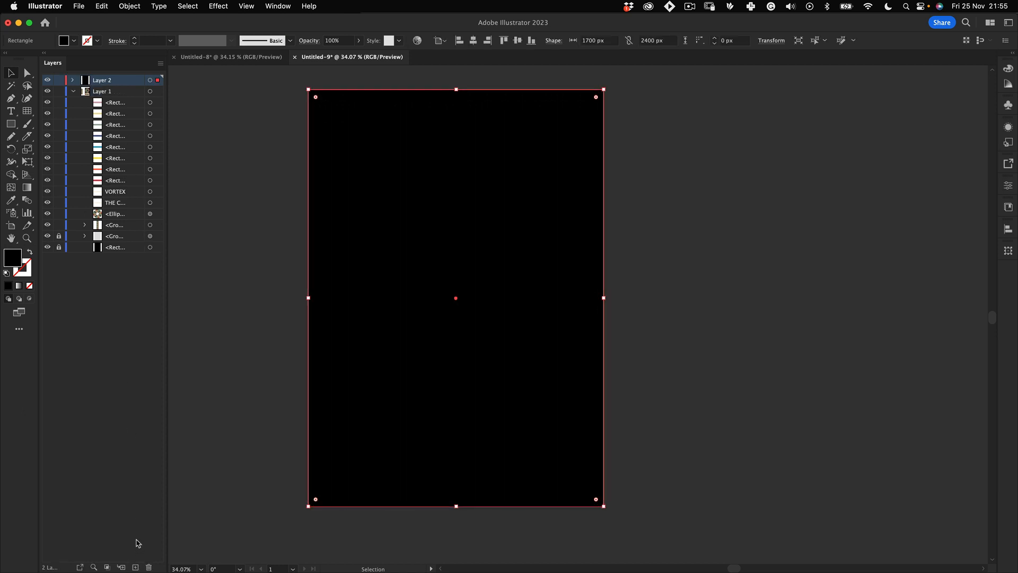
Apply the Grain texture effect to the copied black rectangle with intensity 40, contrast 20 and grain type Stippled
{"action": "left_click", "coordinate": [286, 234]}
{"action": "left_click", "coordinate": [472, 166]}
{"action": "left_click", "coordinate": [232, 5]}
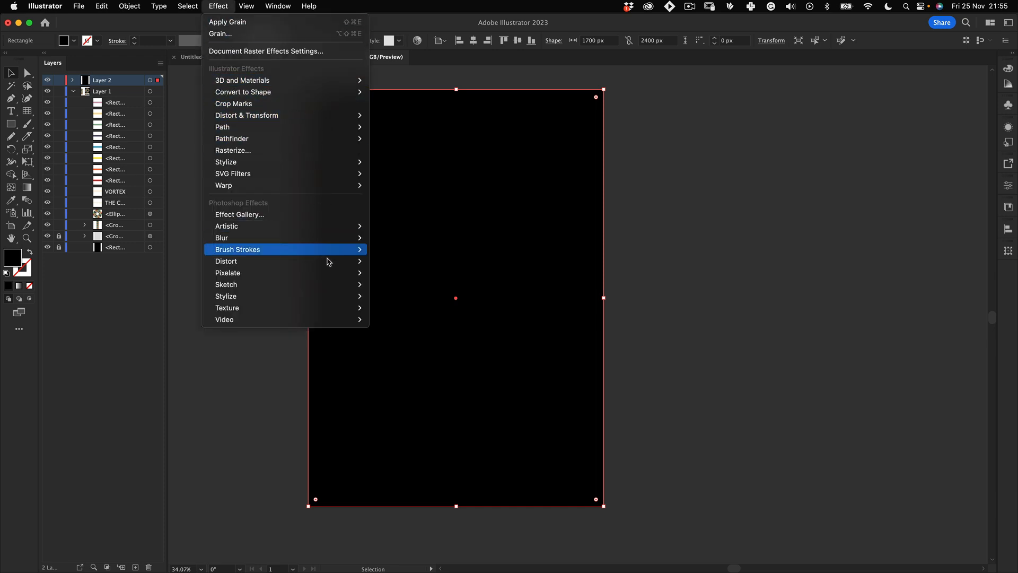
{"action": "mouse_move", "coordinate": [339, 301]}
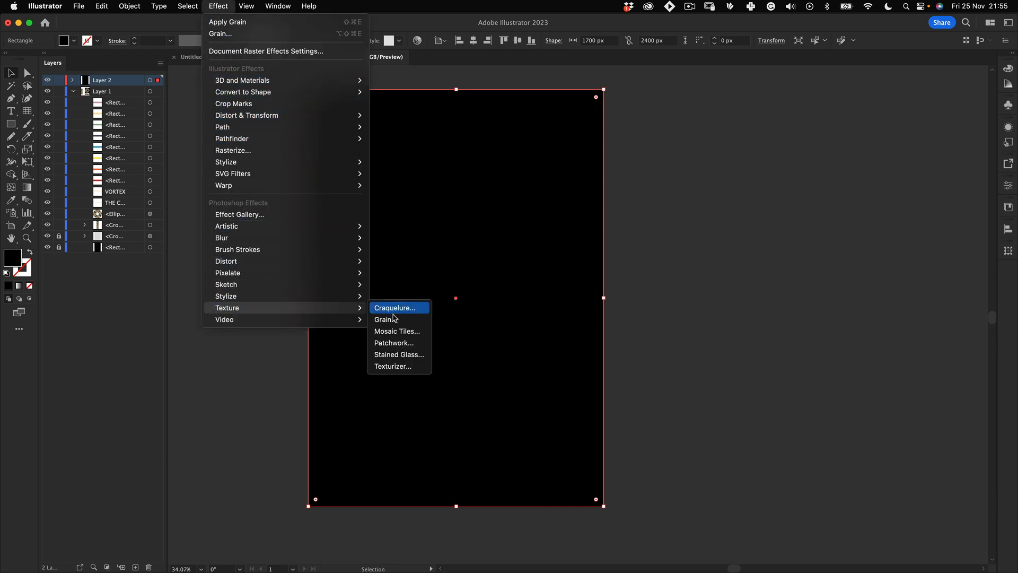
{"action": "left_click", "coordinate": [393, 318]}
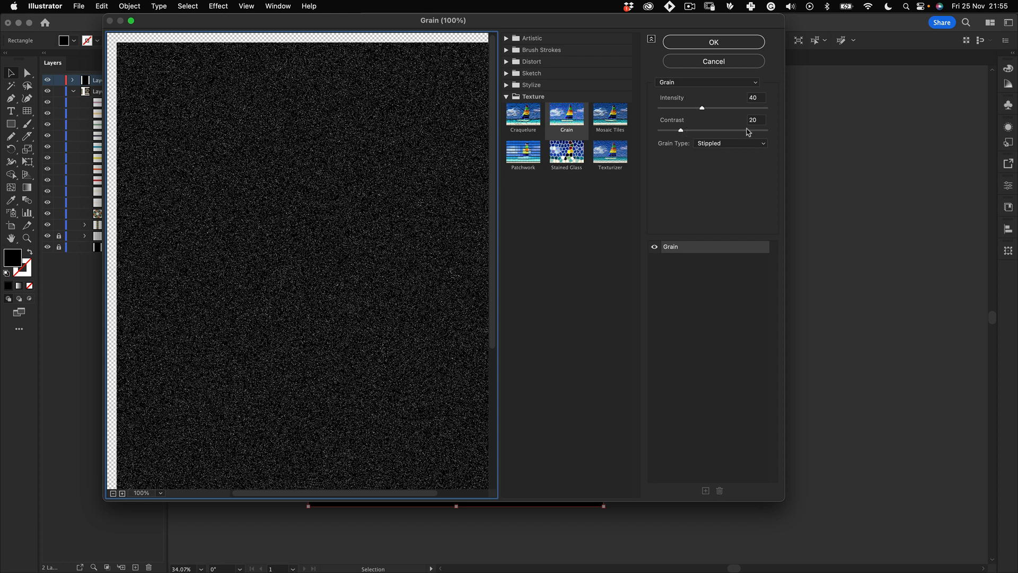
{"action": "left_click", "coordinate": [725, 47]}
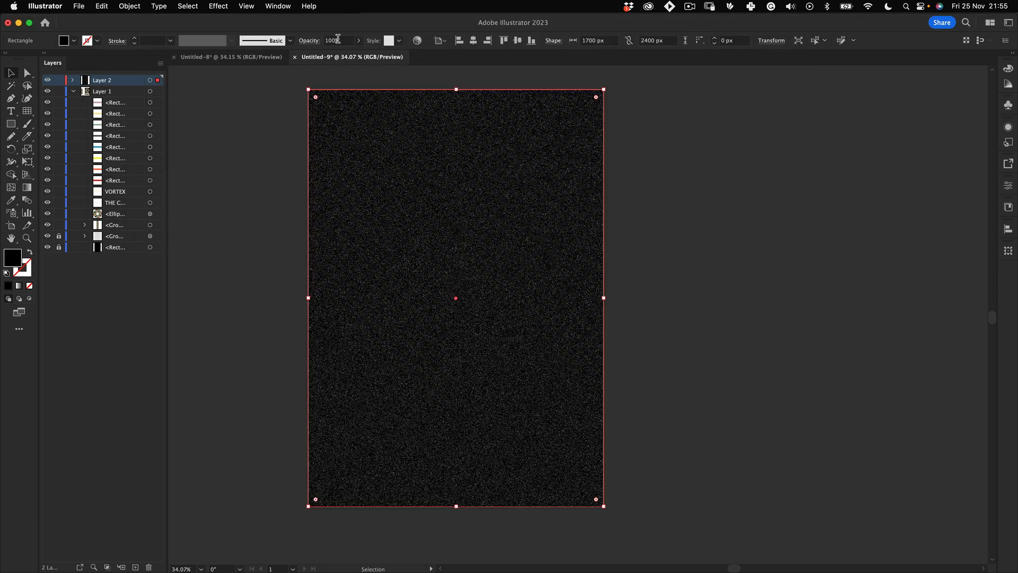
Set the grain rectangle's blending mode to Screen and its opacity to 10%
{"action": "left_click", "coordinate": [310, 42]}
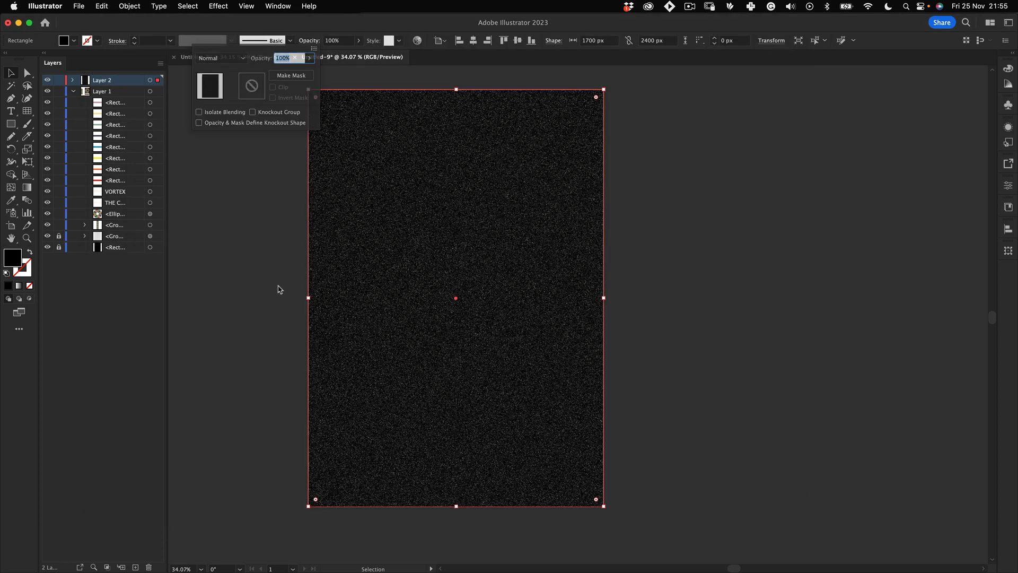
{"action": "scroll", "coordinate": [405, 184], "scroll_direction": "down", "scroll_amount": 1}
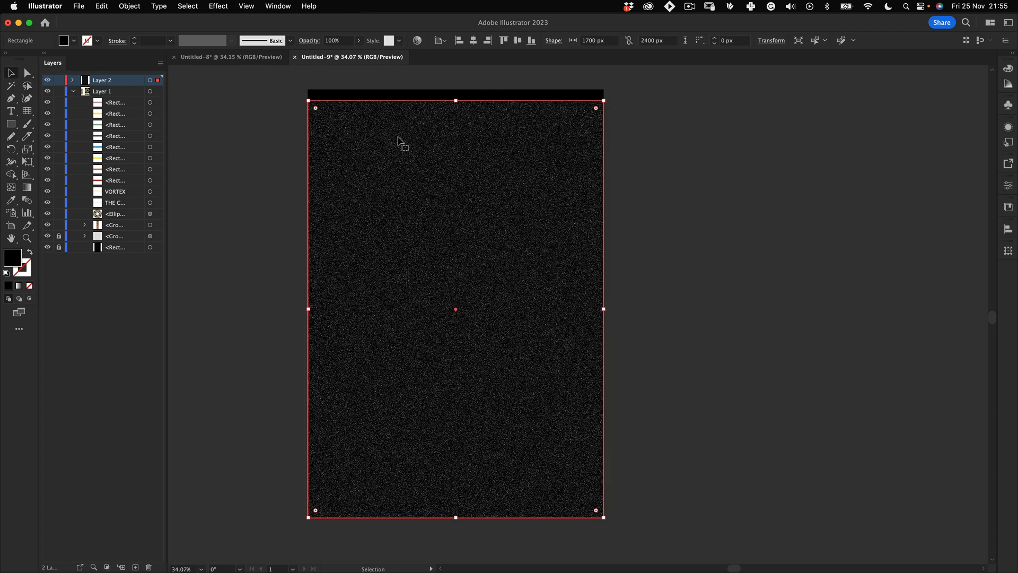
{"action": "scroll", "coordinate": [395, 135], "scroll_direction": "down", "scroll_amount": 1}
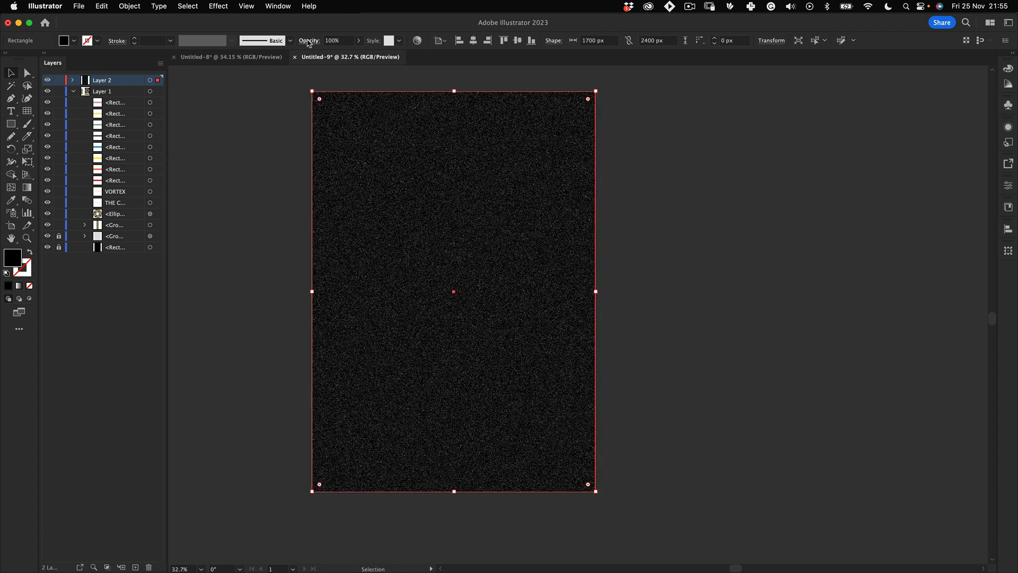
{"action": "left_click", "coordinate": [311, 41]}
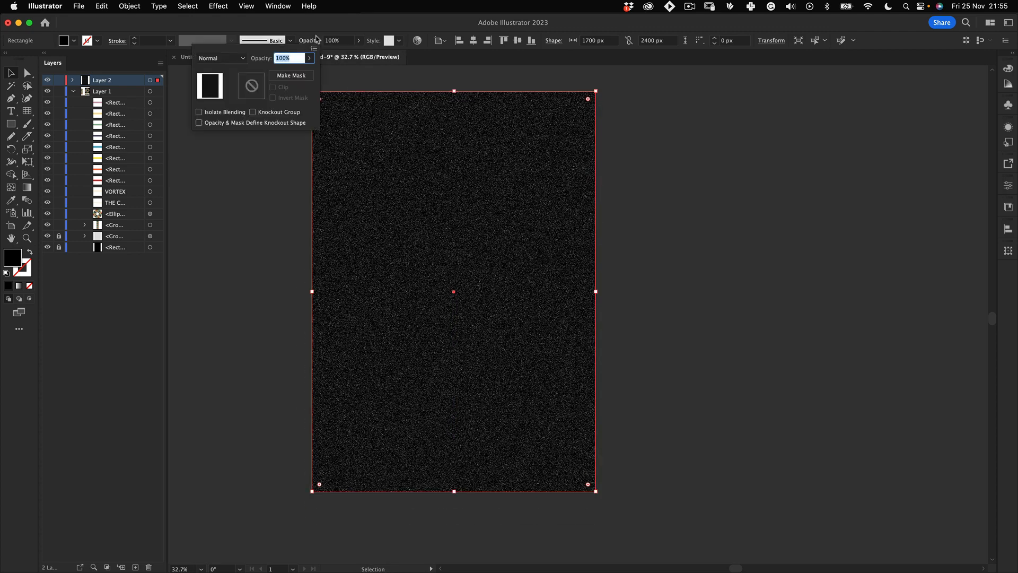
{"action": "left_click", "coordinate": [228, 59]}
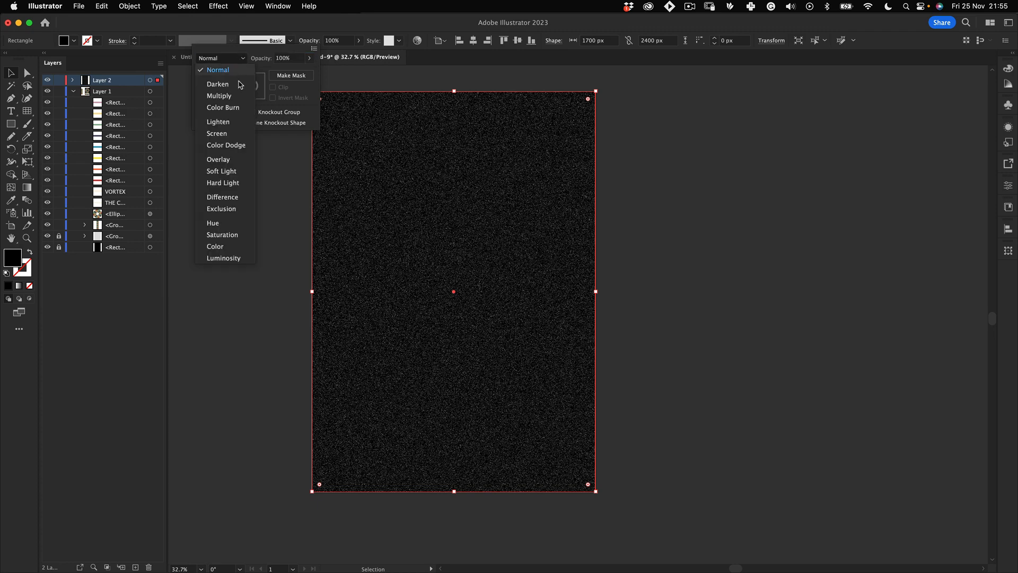
{"action": "left_click", "coordinate": [233, 133]}
{"action": "left_click", "coordinate": [282, 58]}
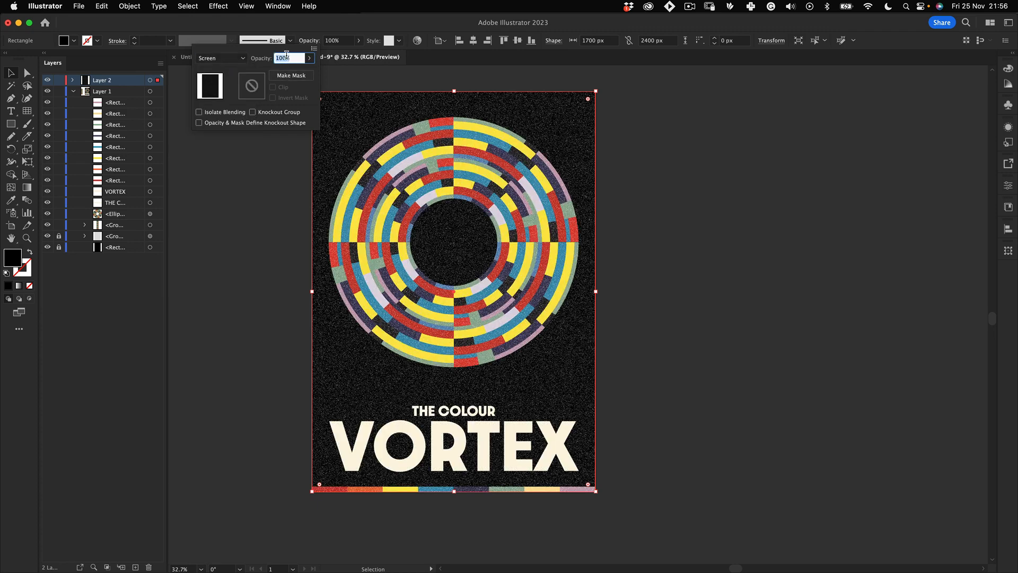
{"action": "type", "text": "10"}
{"action": "key", "text": "Tab"}
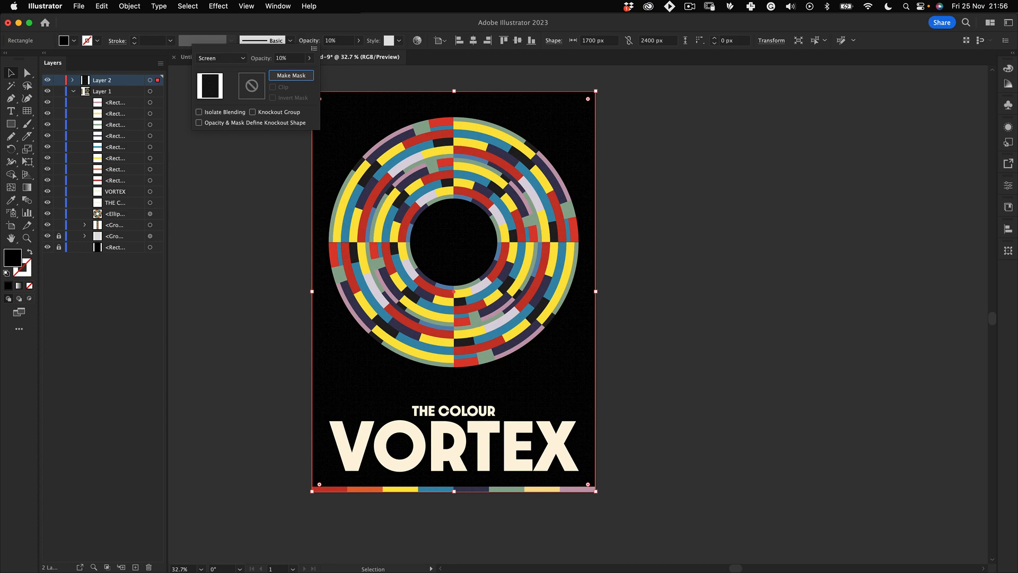
{"action": "left_click", "coordinate": [259, 312]}
{"action": "left_click", "coordinate": [265, 358]}
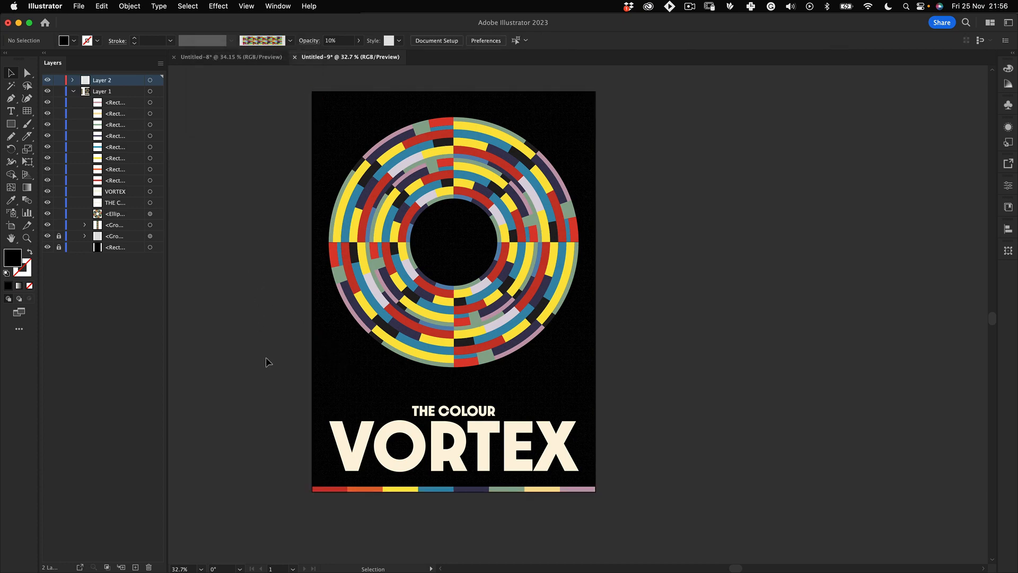
Inspect the grain over the ring up close and lock Layer 2, which holds the grain overlay
{"action": "left_click_drag", "start_coordinate": [435, 248], "coordinate": [572, 196]}
{"action": "left_click_drag", "start_coordinate": [535, 269], "coordinate": [629, 226]}
{"action": "left_click_drag", "start_coordinate": [567, 240], "coordinate": [532, 256]}
{"action": "left_click", "coordinate": [570, 102]}
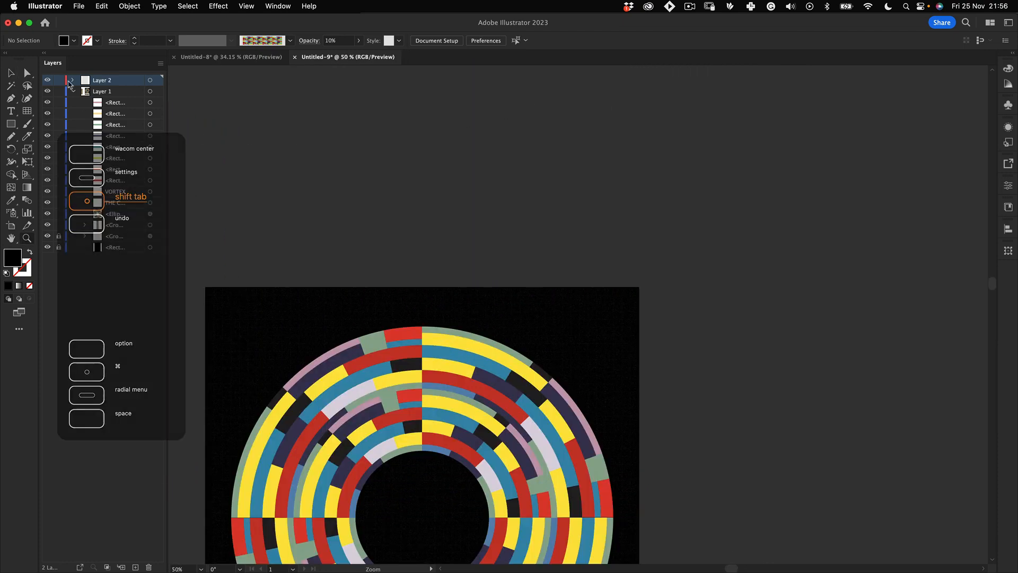
{"action": "left_click", "coordinate": [58, 80]}
{"action": "key", "text": "super+0"}
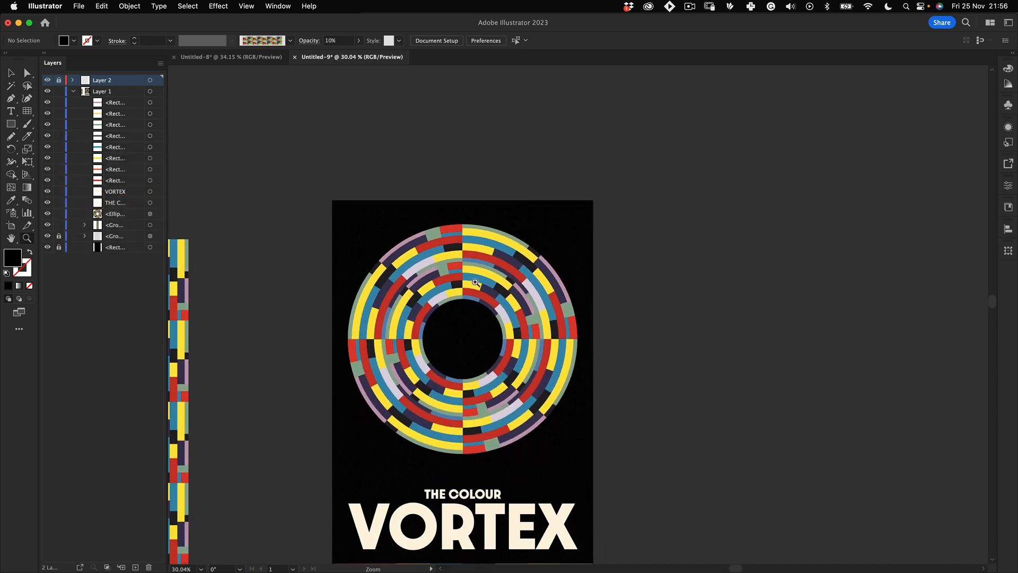
Expand the appearance of the art-brush circle
{"action": "key", "text": "v"}
{"action": "left_click", "coordinate": [487, 273]}
{"action": "scroll", "coordinate": [493, 281], "scroll_direction": "down", "scroll_amount": 3}
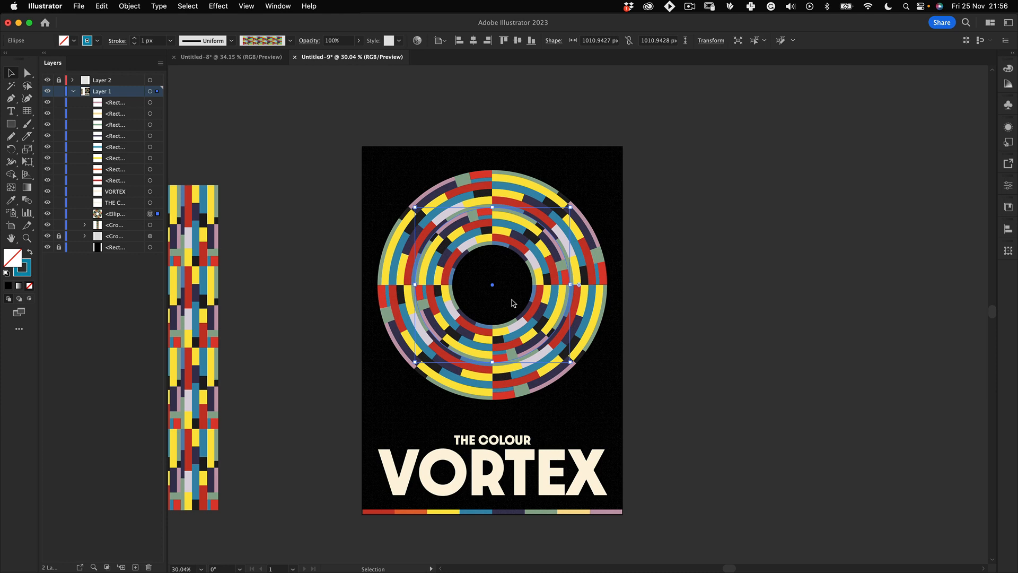
{"action": "left_click", "coordinate": [129, 6]}
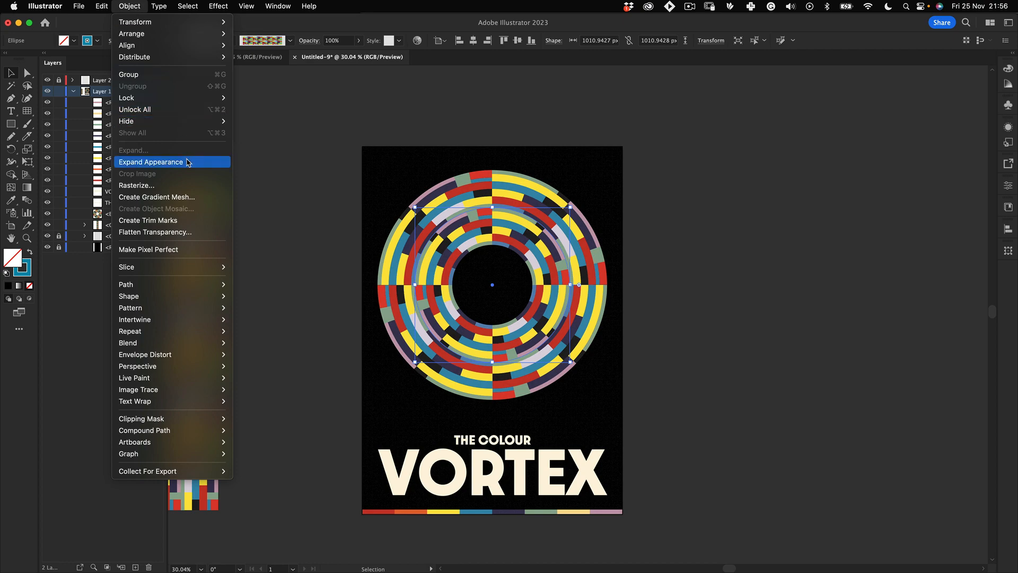
{"action": "left_click", "coordinate": [184, 162]}
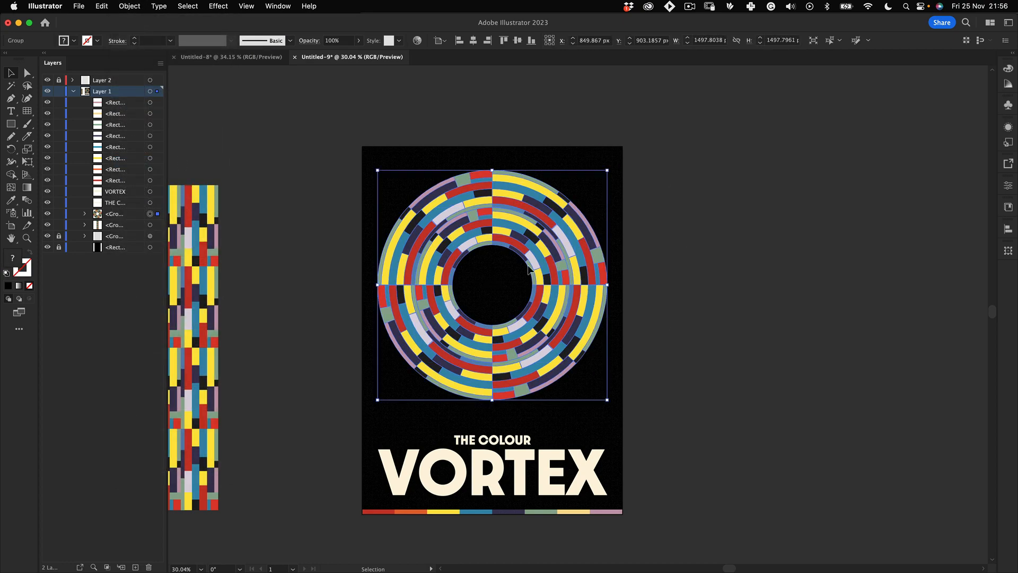
Ungroup the expanded ring into its four quarter groups
{"action": "key", "text": "z"}
{"action": "left_click_drag", "start_coordinate": [439, 246], "coordinate": [549, 179]}
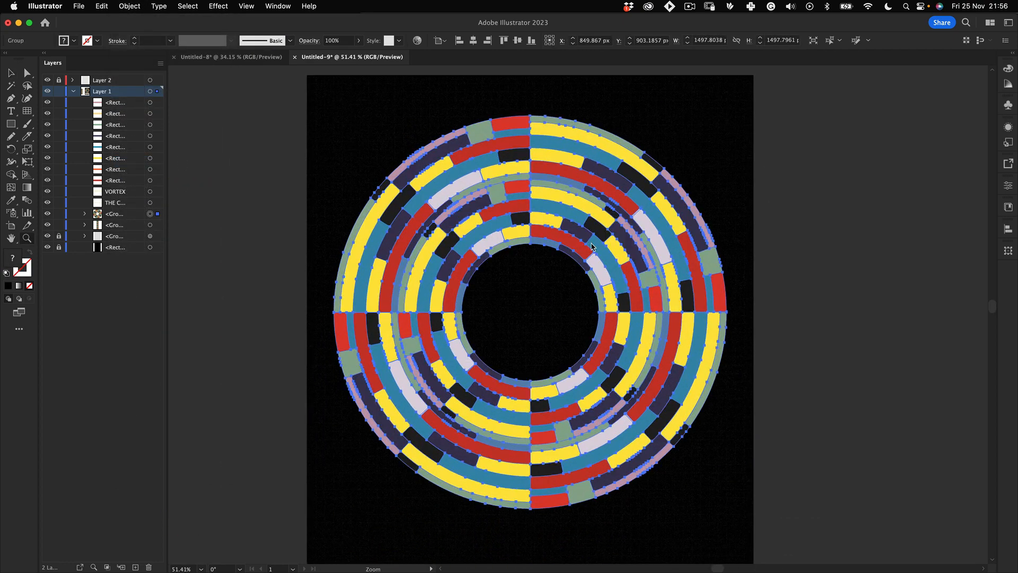
{"action": "left_click_drag", "start_coordinate": [577, 232], "coordinate": [418, 240]}
{"action": "key", "text": "v"}
{"action": "left_click", "coordinate": [586, 203]}
{"action": "left_click", "coordinate": [494, 219]}
{"action": "right_click", "coordinate": [484, 213]}
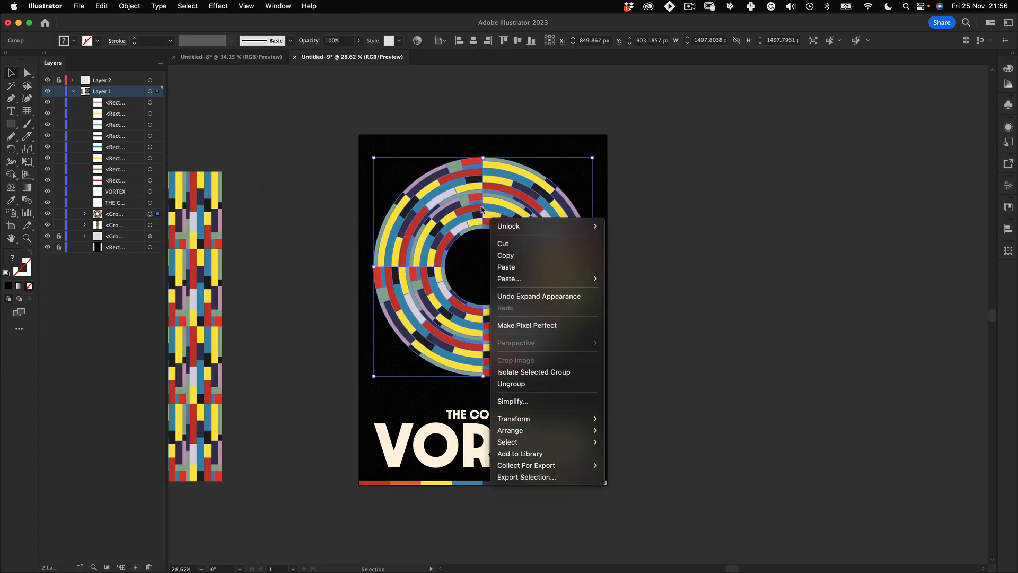
{"action": "left_click", "coordinate": [525, 384]}
{"action": "left_click", "coordinate": [687, 230]}
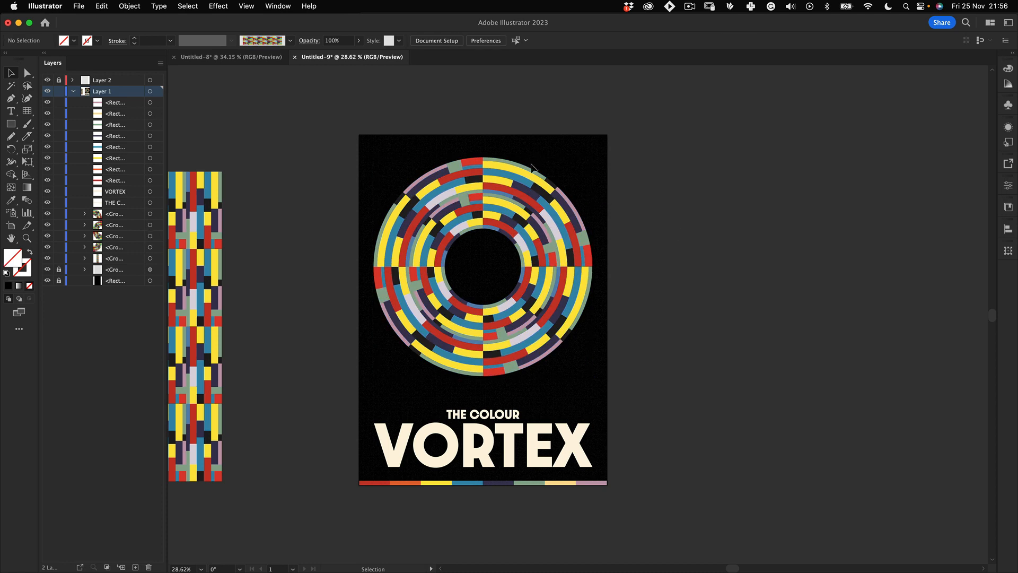
Ungroup the ring's upper-right and lower-right quarters into individual paths
{"action": "left_click_drag", "start_coordinate": [530, 177], "coordinate": [539, 164]}
{"action": "key", "text": "cmd+z"}
{"action": "right_click", "coordinate": [514, 190]}
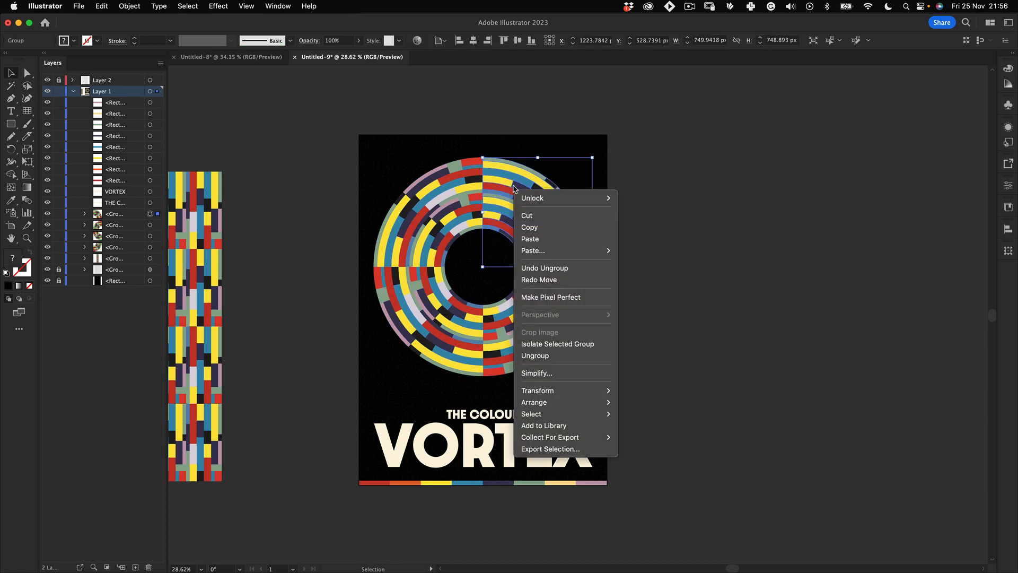
{"action": "left_click", "coordinate": [541, 355]}
{"action": "left_click", "coordinate": [550, 310]}
{"action": "right_click", "coordinate": [551, 307]}
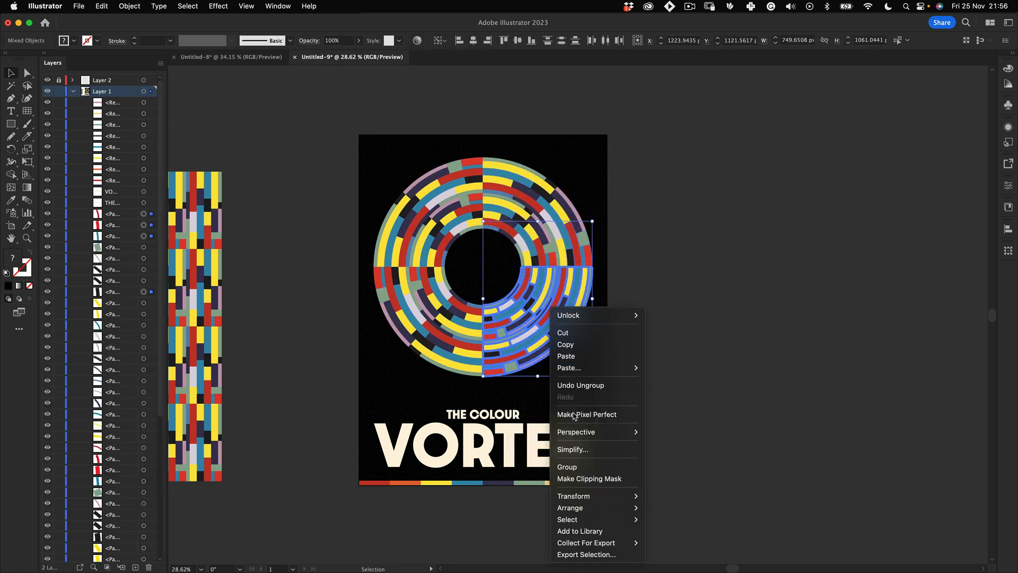
{"action": "left_click", "coordinate": [568, 467]}
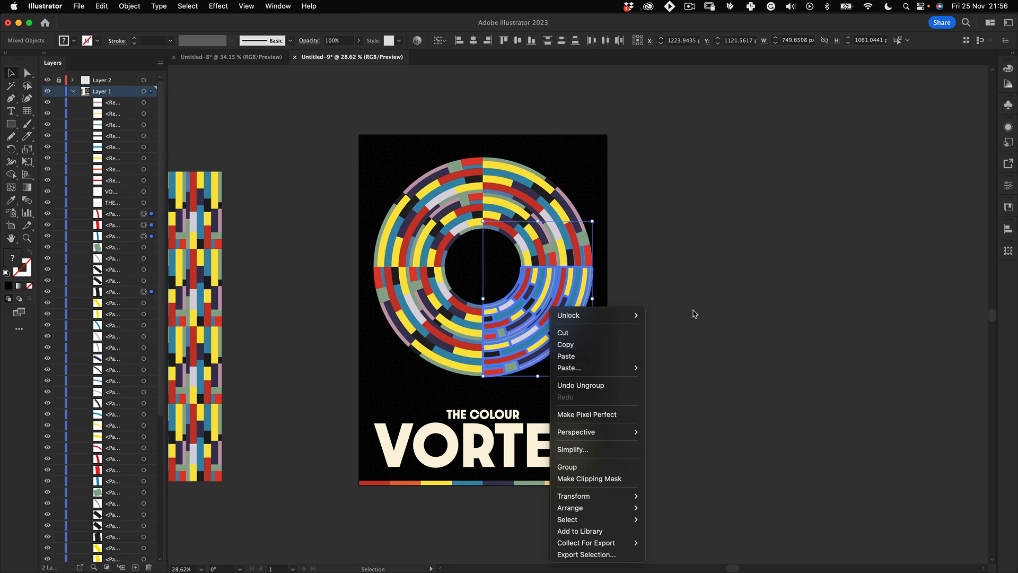
{"action": "right_click", "coordinate": [544, 307]}
{"action": "left_click", "coordinate": [564, 468]}
Ungroup the ring's lower-left and upper-left quarters into individual paths
{"action": "right_click", "coordinate": [434, 326]}
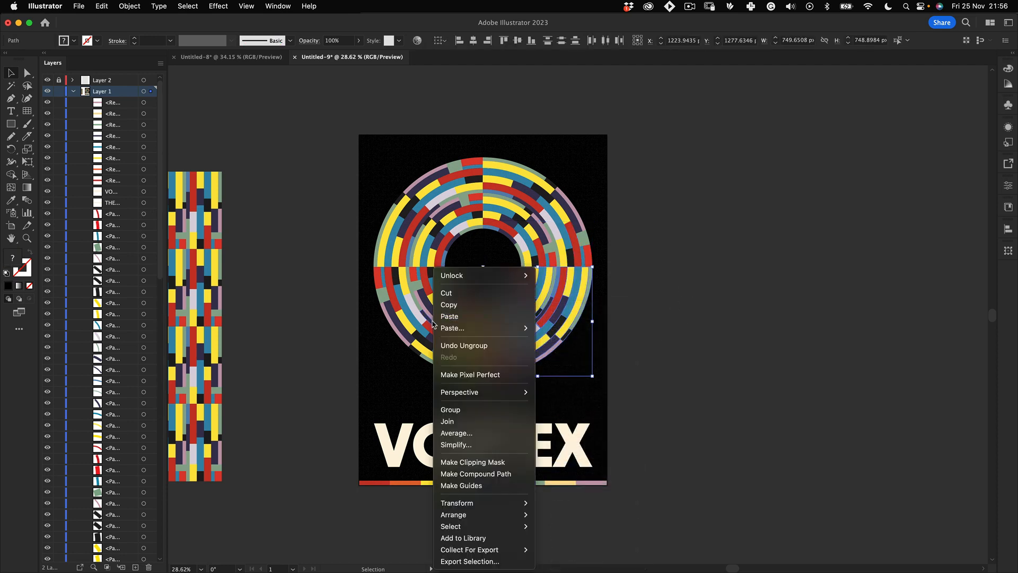
{"action": "left_click", "coordinate": [450, 409]}
{"action": "left_click_drag", "start_coordinate": [432, 287], "coordinate": [403, 321]}
{"action": "key", "text": "ctrl+z"}
{"action": "right_click", "coordinate": [407, 306]}
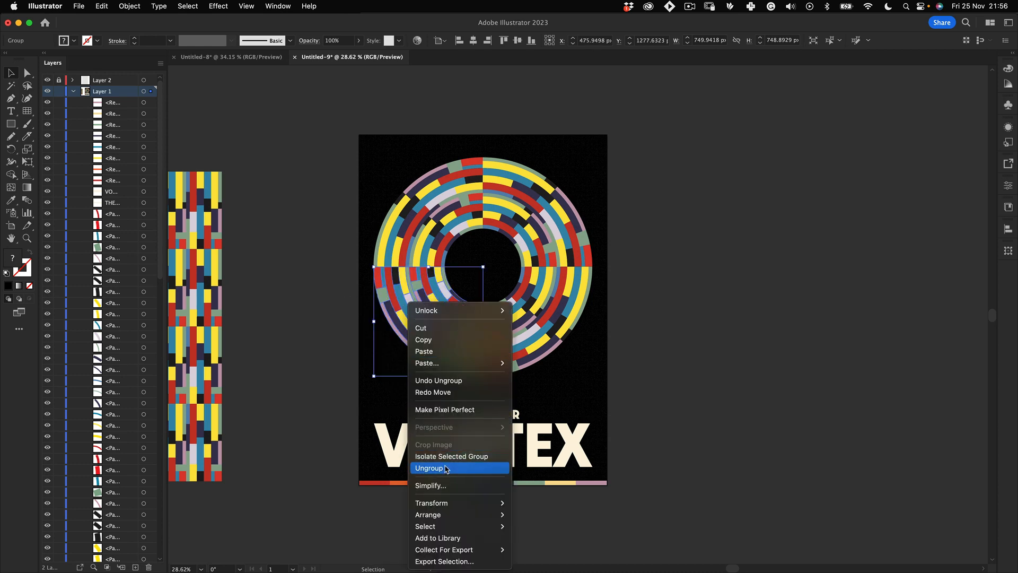
{"action": "left_click", "coordinate": [429, 467]}
{"action": "left_click", "coordinate": [419, 240]}
{"action": "right_click", "coordinate": [426, 221]}
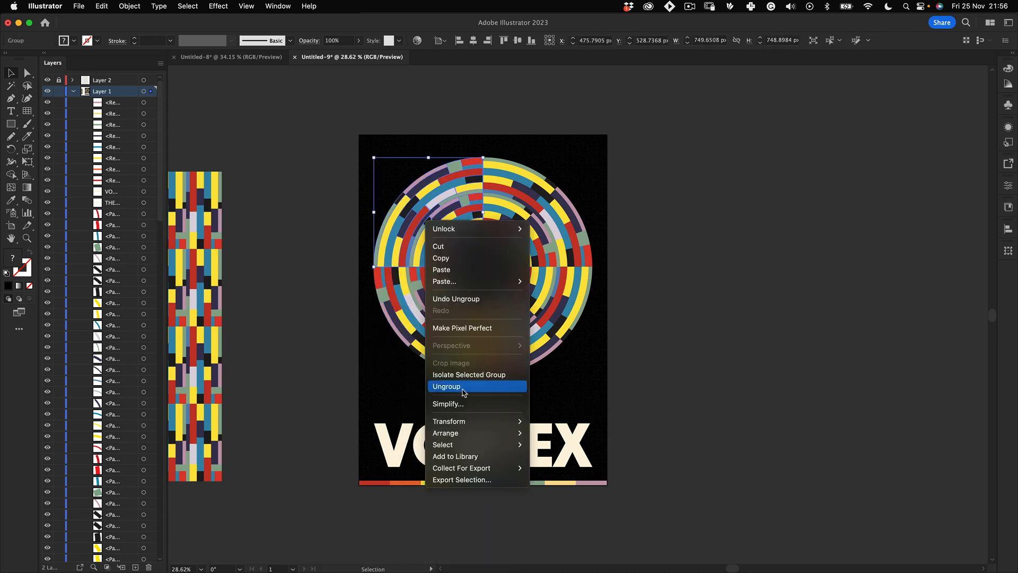
{"action": "left_click", "coordinate": [447, 386]}
{"action": "left_click", "coordinate": [330, 364]}
{"action": "left_click", "coordinate": [423, 215]}
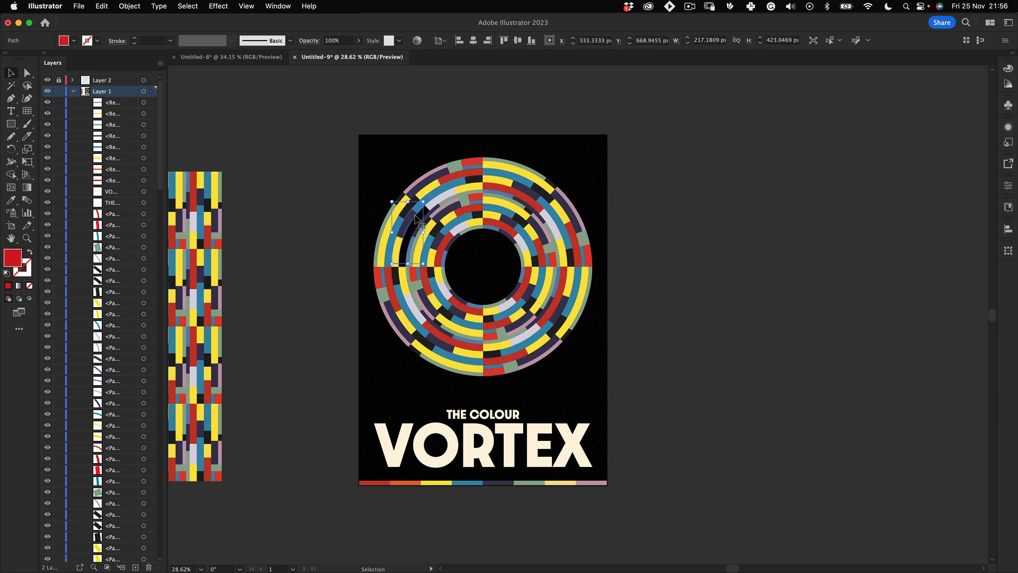
{"action": "key", "text": "z"}
{"action": "mouse_move", "coordinate": [414, 218]}
{"action": "left_mouse_down"}
{"action": "mouse_move", "coordinate": [474, 173]}
{"action": "mouse_move", "coordinate": [419, 225]}
{"action": "left_mouse_up"}
{"action": "left_click_drag", "start_coordinate": [428, 223], "coordinate": [470, 199]}
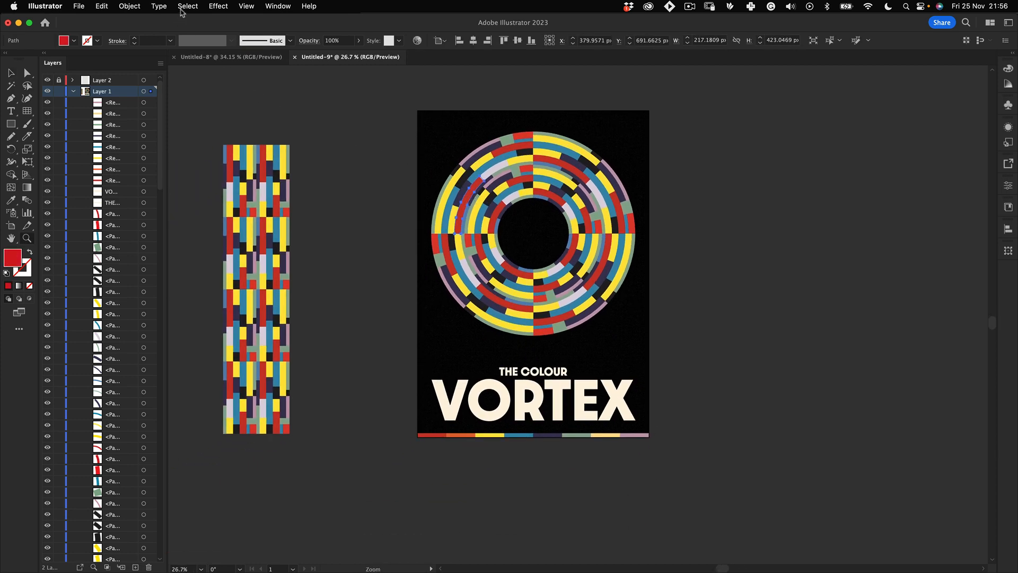
{"action": "left_click", "coordinate": [188, 6]}
{"action": "mouse_move", "coordinate": [218, 6]}
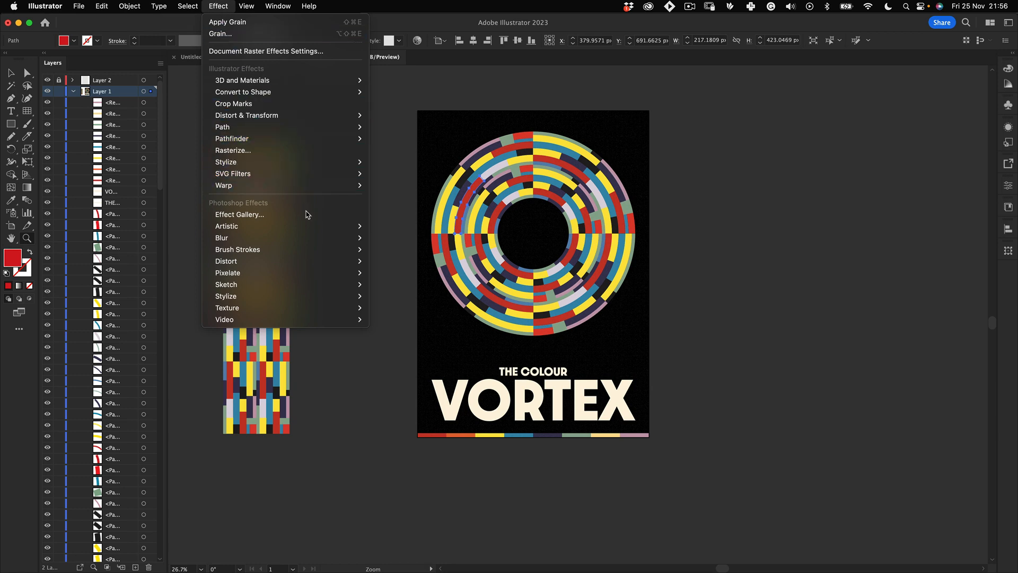
{"action": "mouse_move", "coordinate": [308, 226]}
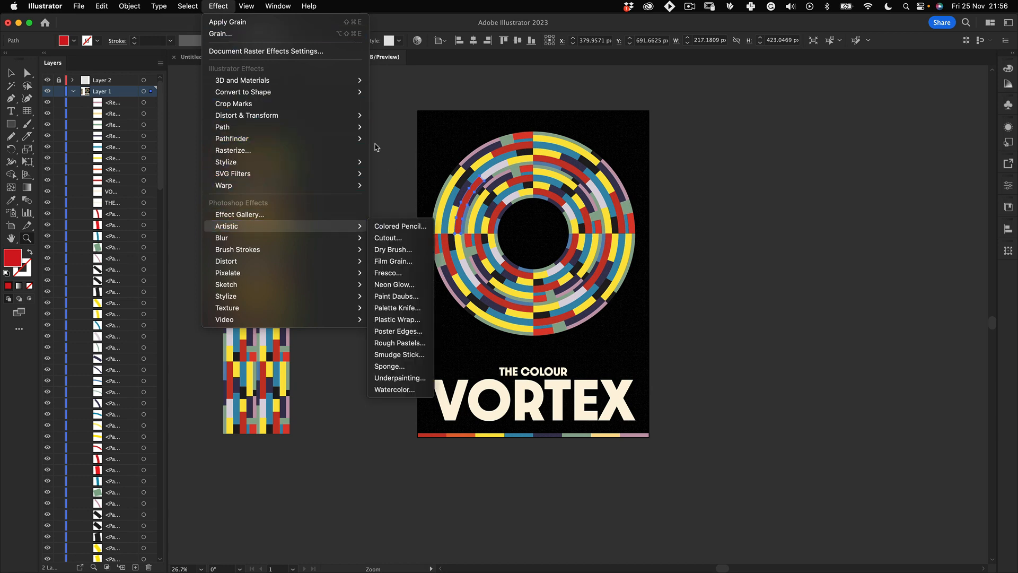
{"action": "left_click", "coordinate": [398, 192]}
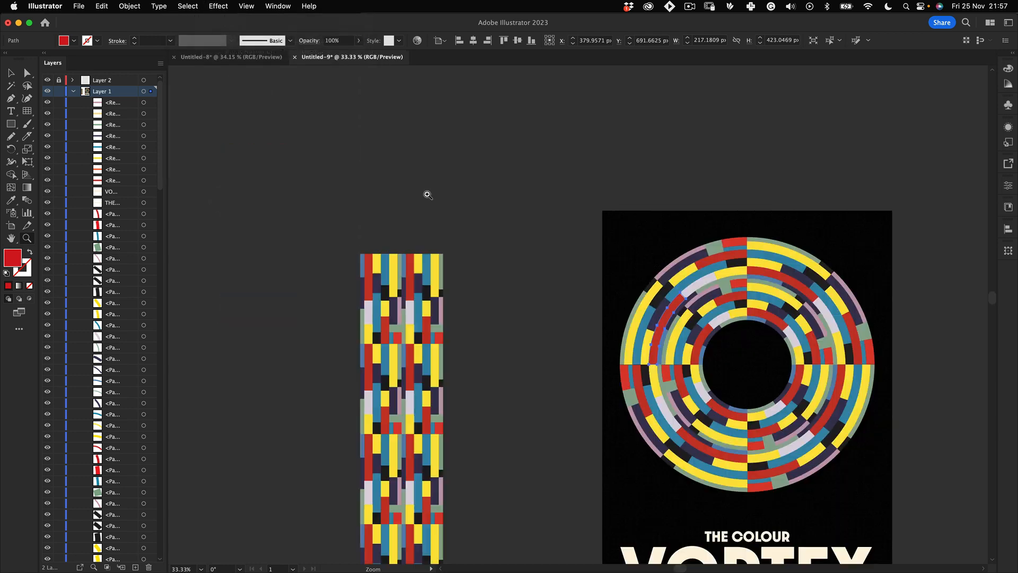
{"action": "left_click_drag", "start_coordinate": [688, 317], "coordinate": [467, 222]}
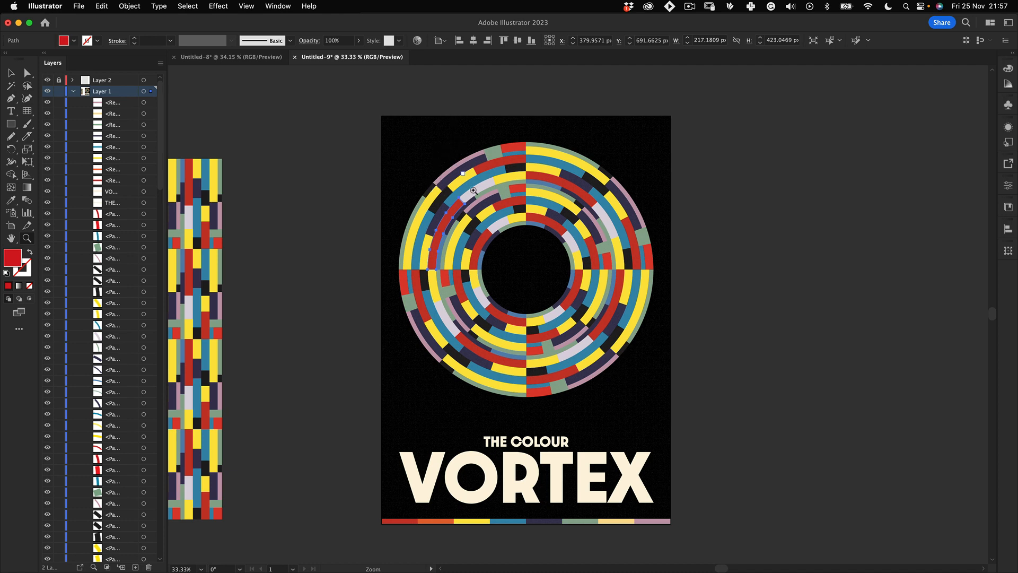
Select every object that shares the fill colour of a red segment in the ring's upper-left quarter
{"action": "key", "text": "v"}
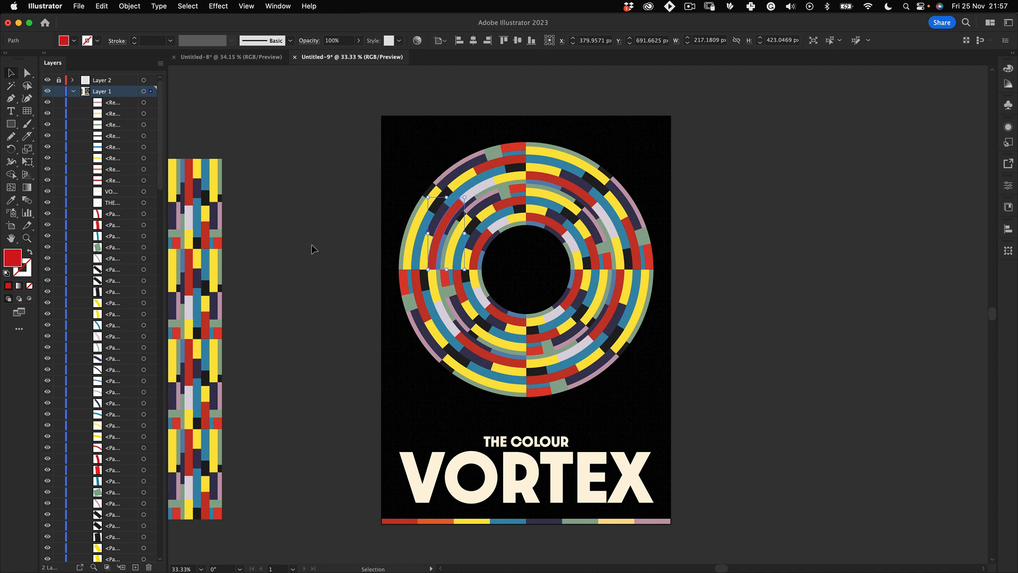
{"action": "left_click", "coordinate": [311, 244]}
{"action": "left_click", "coordinate": [451, 215]}
{"action": "left_click", "coordinate": [193, 5]}
{"action": "mouse_move", "coordinate": [239, 117]}
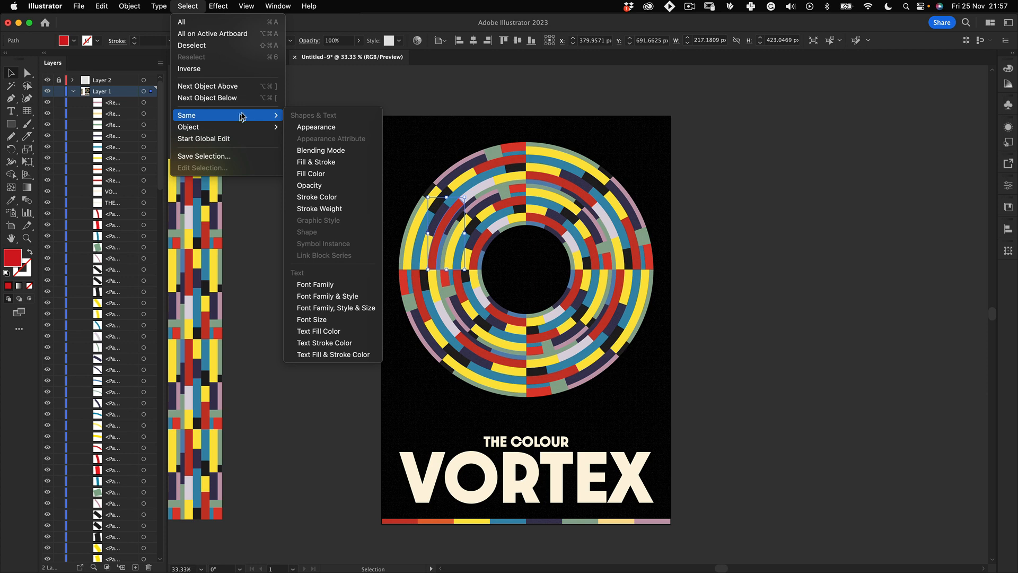
{"action": "left_click", "coordinate": [317, 173]}
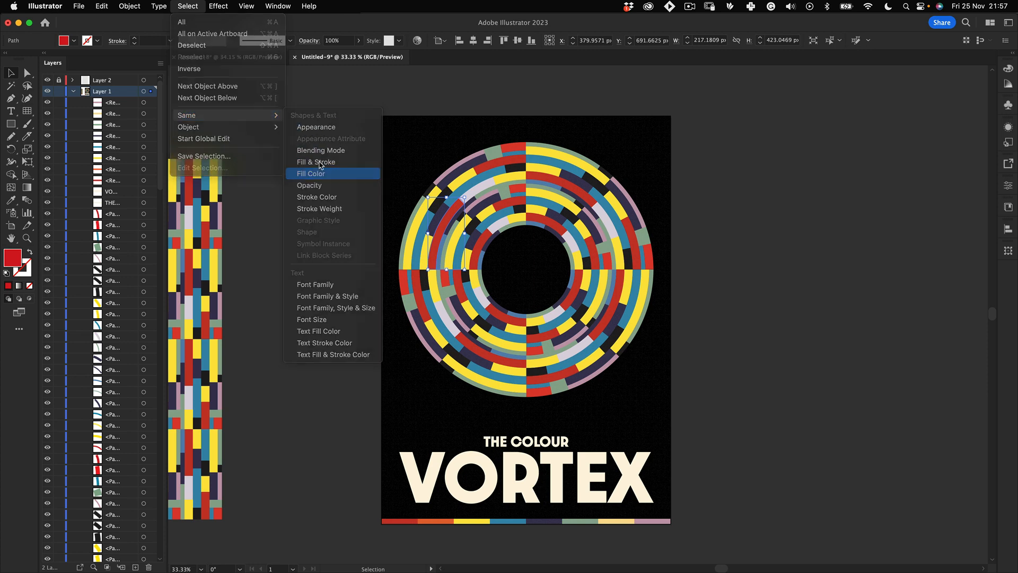
Change the fill of all selected red objects to a dark indigo with a hue of 261°
{"action": "double_click", "coordinate": [16, 258]}
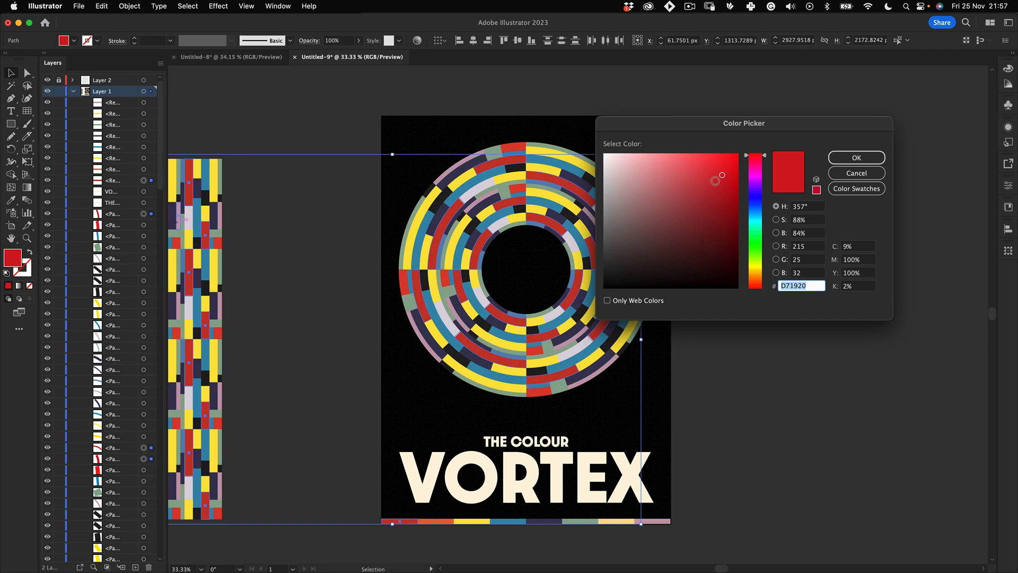
{"action": "left_click", "coordinate": [756, 192]}
{"action": "left_click_drag", "start_coordinate": [734, 190], "coordinate": [737, 220]}
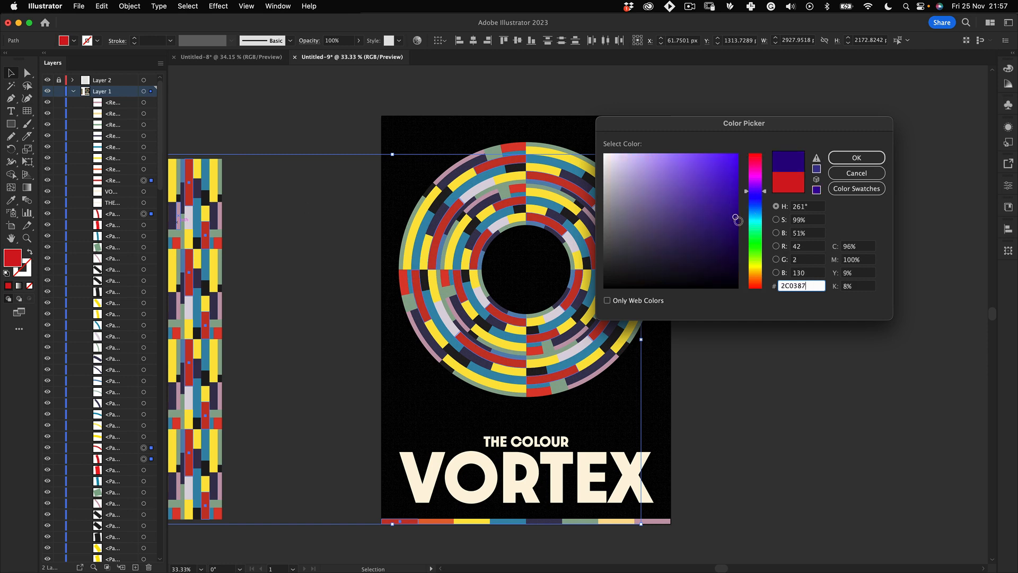
{"action": "left_click", "coordinate": [856, 158]}
{"action": "left_click", "coordinate": [742, 269]}
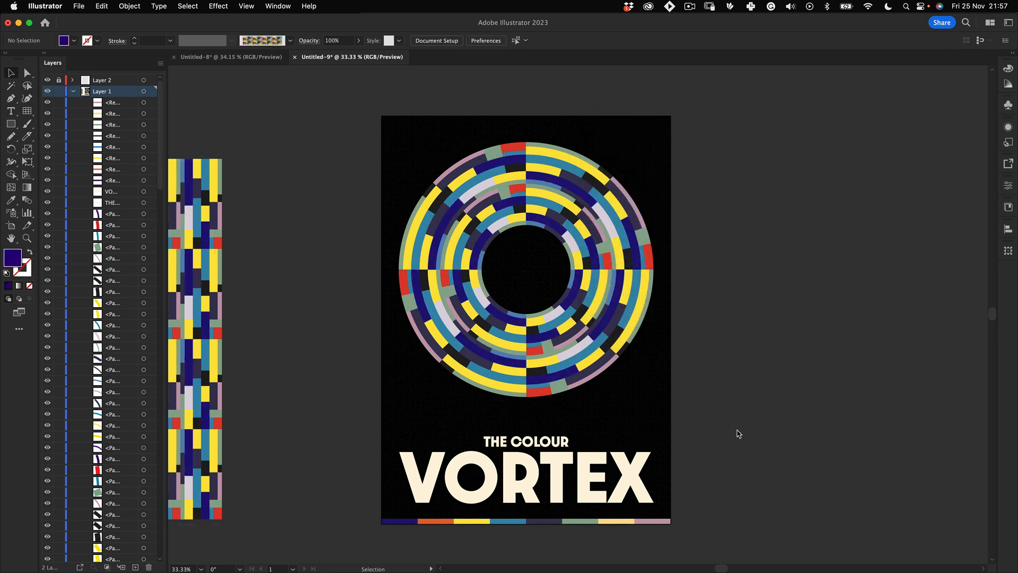
Move the striped pattern artwork beside the poster farther to the left and down
{"action": "key", "text": "space"}
{"action": "left_click_drag", "start_coordinate": [306, 423], "coordinate": [530, 353]}
{"action": "left_click_drag", "start_coordinate": [374, 241], "coordinate": [310, 288]}
{"action": "key", "text": "space"}
{"action": "left_click_drag", "start_coordinate": [436, 328], "coordinate": [182, 341]}
{"action": "key", "text": "z"}
{"action": "left_click_drag", "start_coordinate": [410, 262], "coordinate": [328, 347]}
{"action": "left_click_drag", "start_coordinate": [451, 287], "coordinate": [565, 237]}
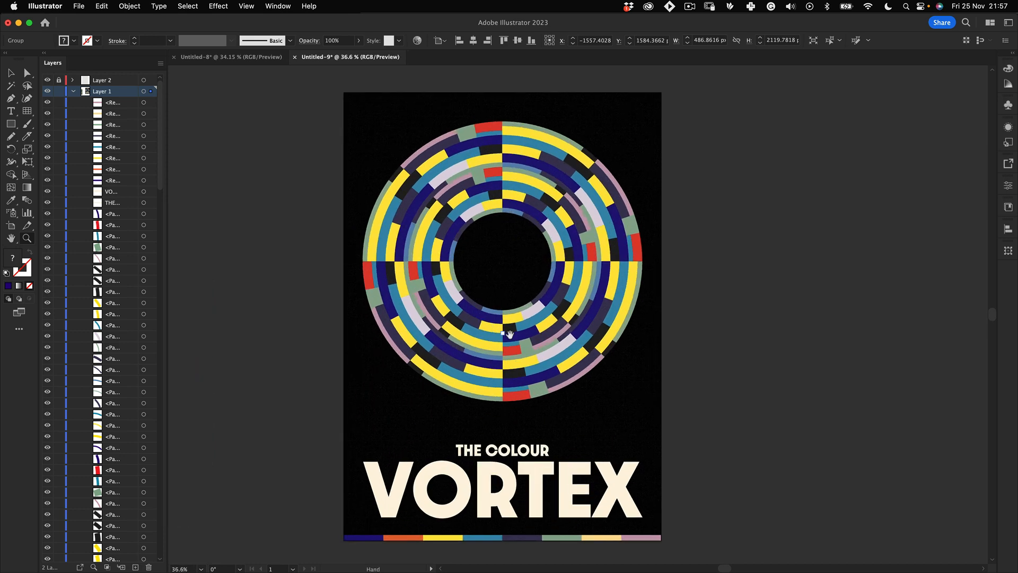
Select every object that shares the fill colour of the yellow segment just below the ring's central hole
{"action": "key", "text": "space"}
{"action": "left_click_drag", "start_coordinate": [509, 324], "coordinate": [490, 292]}
{"action": "key", "text": "v"}
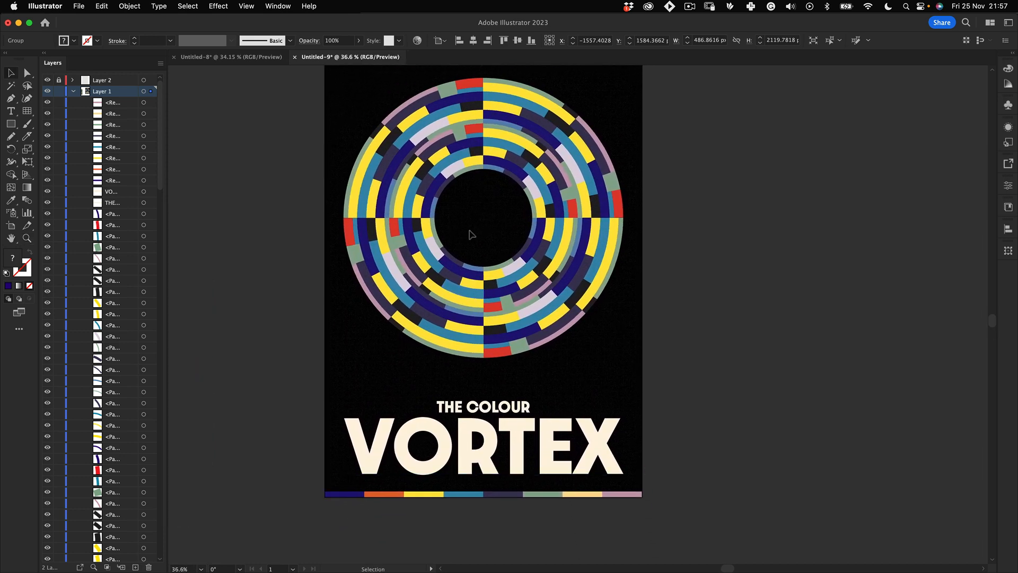
{"action": "left_click", "coordinate": [472, 273]}
{"action": "left_click", "coordinate": [497, 276]}
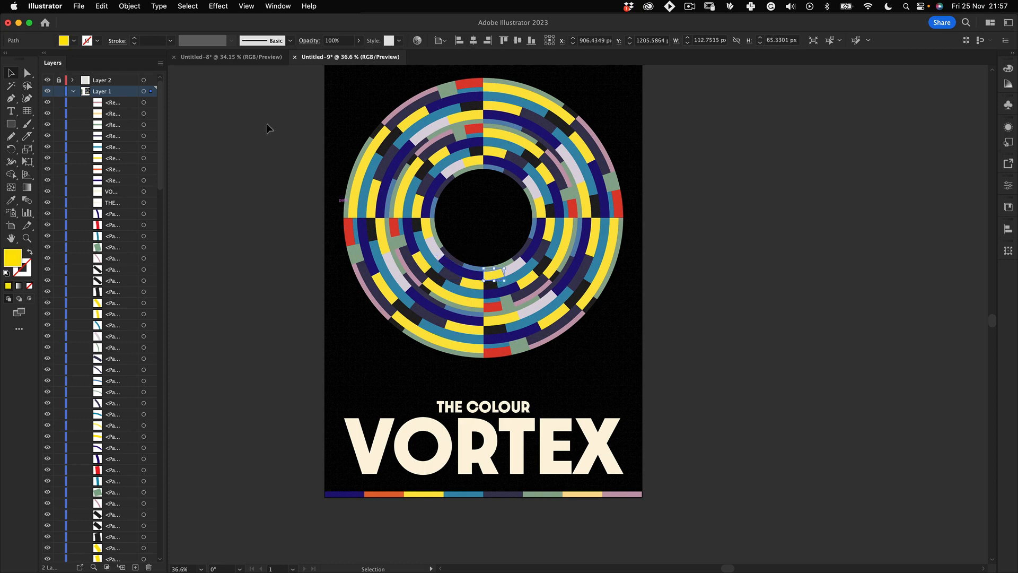
{"action": "left_click", "coordinate": [140, 5]}
{"action": "mouse_move", "coordinate": [188, 6]}
{"action": "mouse_move", "coordinate": [272, 116]}
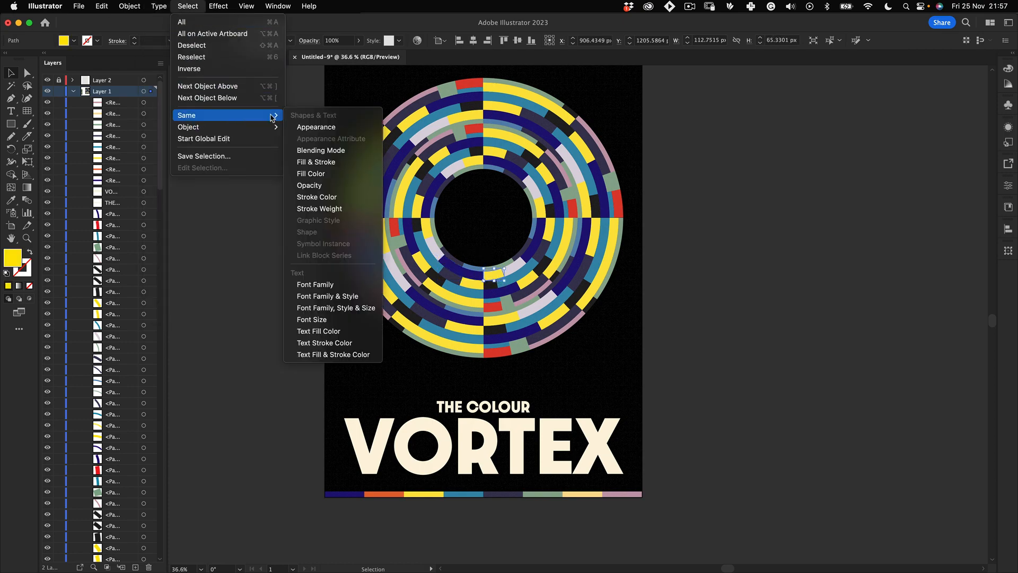
{"action": "left_click", "coordinate": [313, 173]}
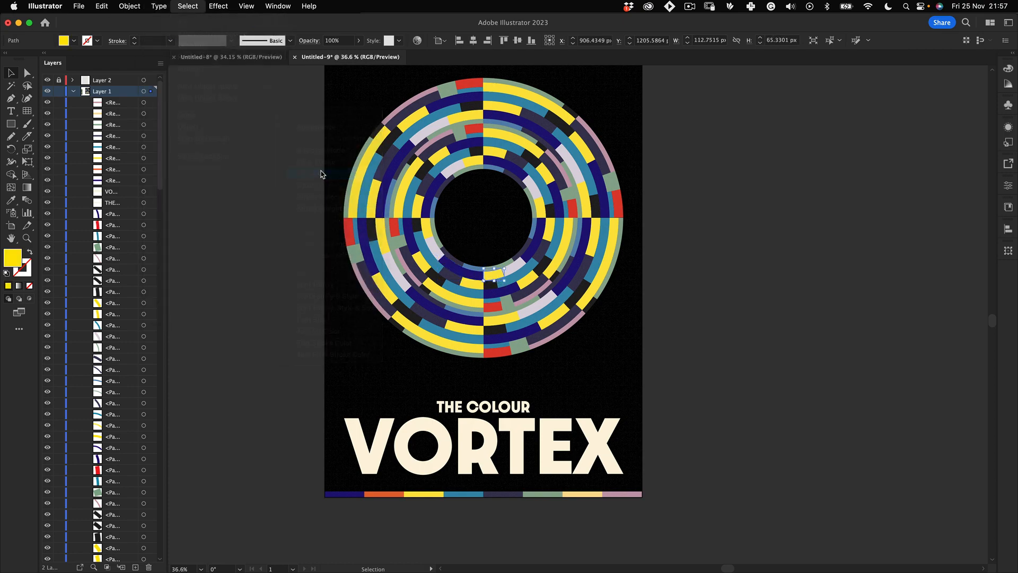
Recolour all selected yellow objects to magenta
{"action": "double_click", "coordinate": [14, 258]}
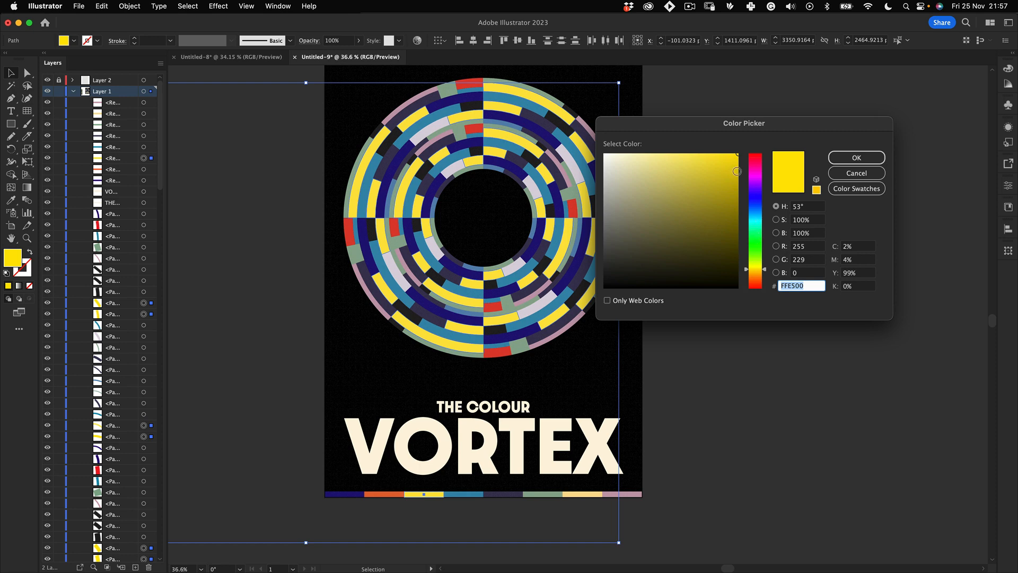
{"action": "left_click", "coordinate": [756, 187]}
{"action": "left_click", "coordinate": [857, 158]}
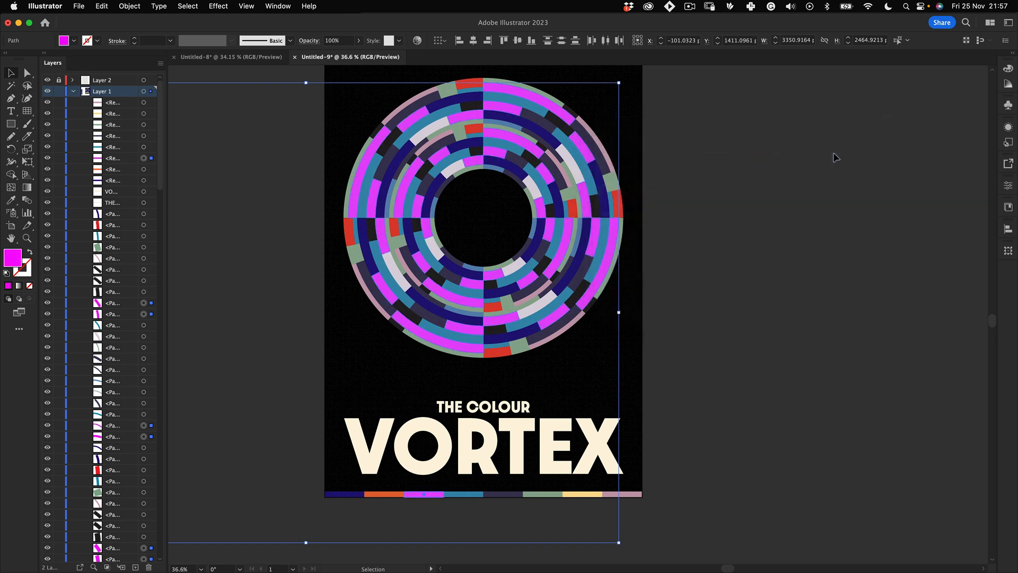
{"action": "left_click", "coordinate": [762, 173]}
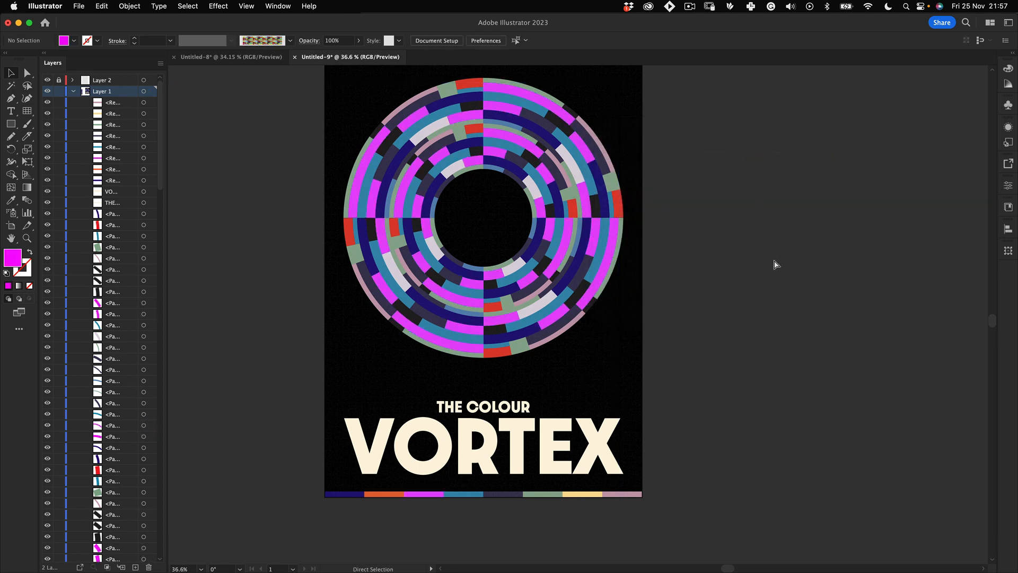
Undo the magenta recolouring, the pattern artwork's move and the indigo recolouring, restoring the original yellow and red fills
{"action": "key", "text": "super+z"}
{"action": "key", "text": "super+z"}
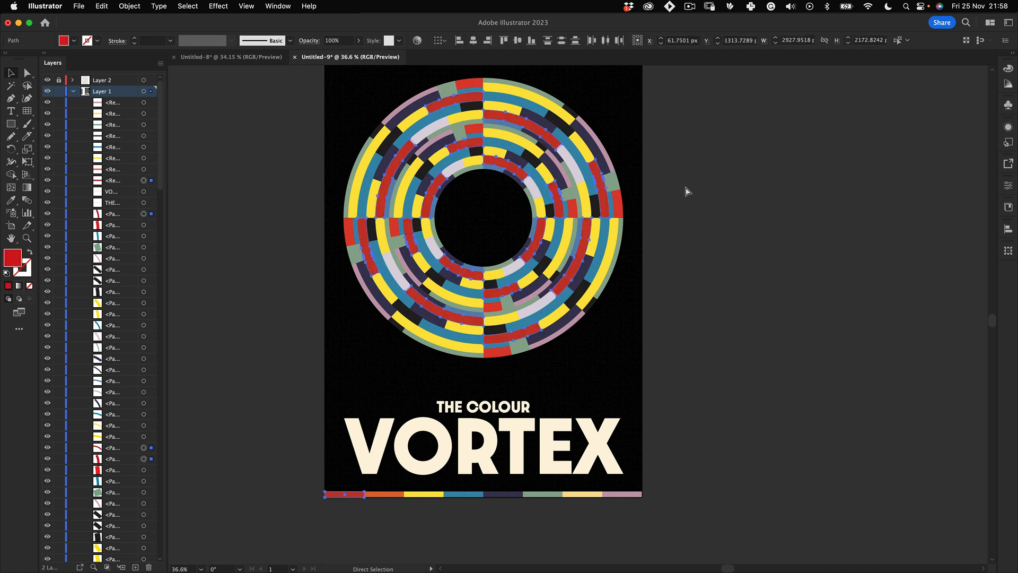
{"action": "key", "text": "v"}
{"action": "left_click", "coordinate": [681, 196]}
Select all objects with the same fill colour as the red segment along the left edge of the ring's hole
{"action": "left_click_drag", "start_coordinate": [440, 194], "coordinate": [471, 222]}
{"action": "left_click", "coordinate": [445, 239]}
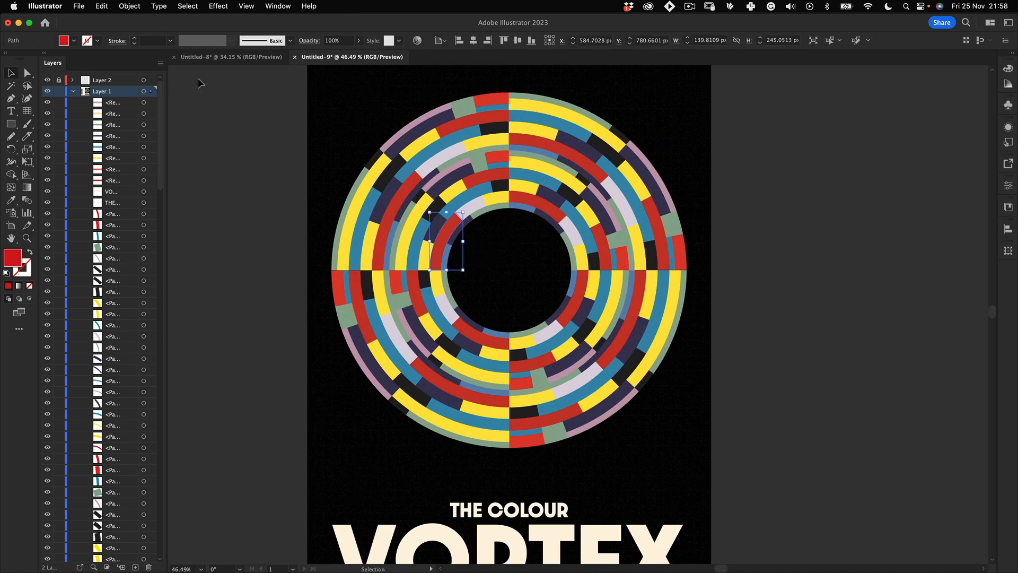
{"action": "left_click", "coordinate": [185, 5]}
{"action": "mouse_move", "coordinate": [247, 122]}
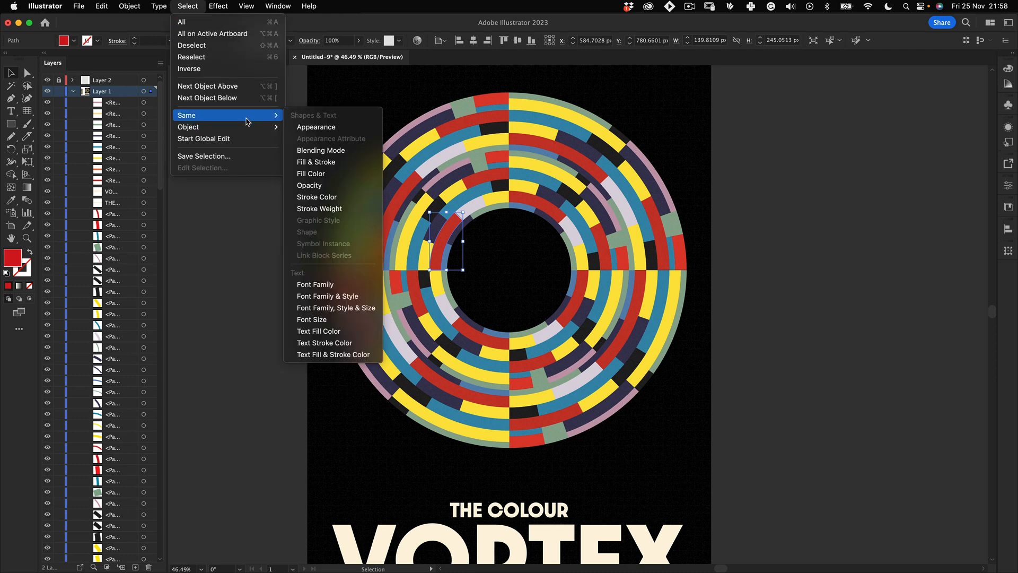
{"action": "left_click", "coordinate": [318, 174]}
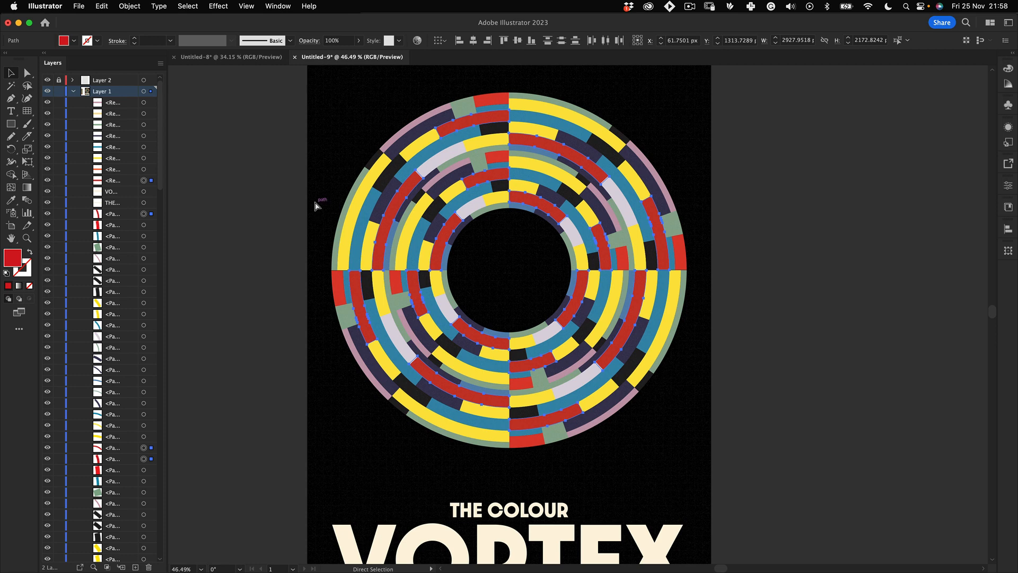
{"action": "key", "text": "v"}
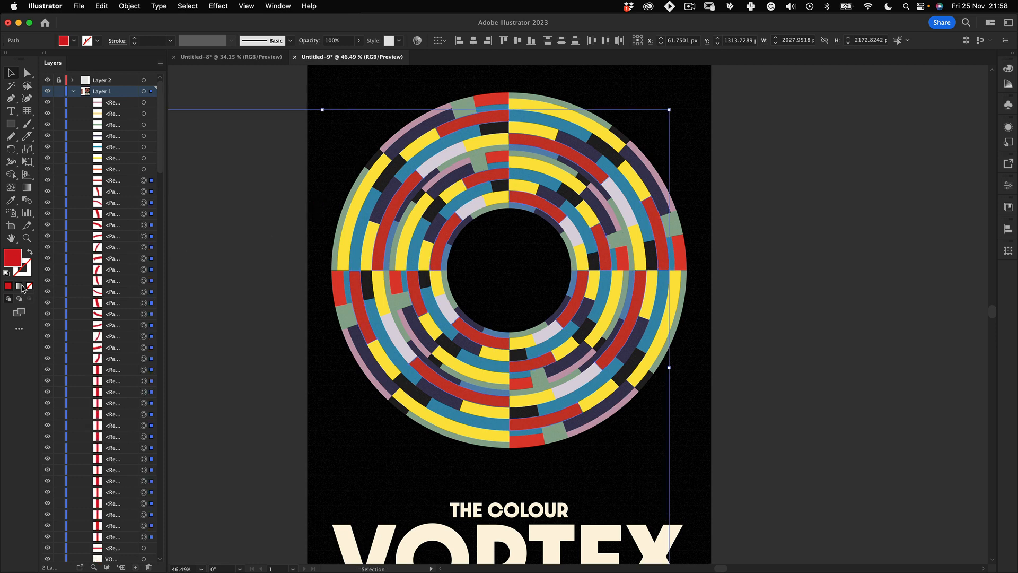
Fill the selected red objects with the default white-to-black gradient and set their blending mode to Multiply
{"action": "left_click", "coordinate": [20, 287]}
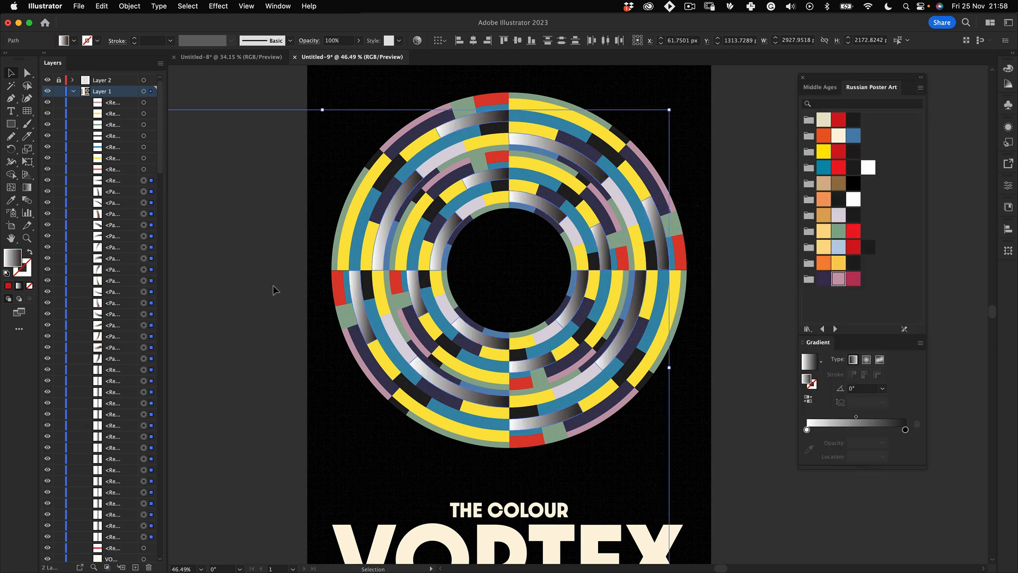
{"action": "left_click", "coordinate": [309, 41]}
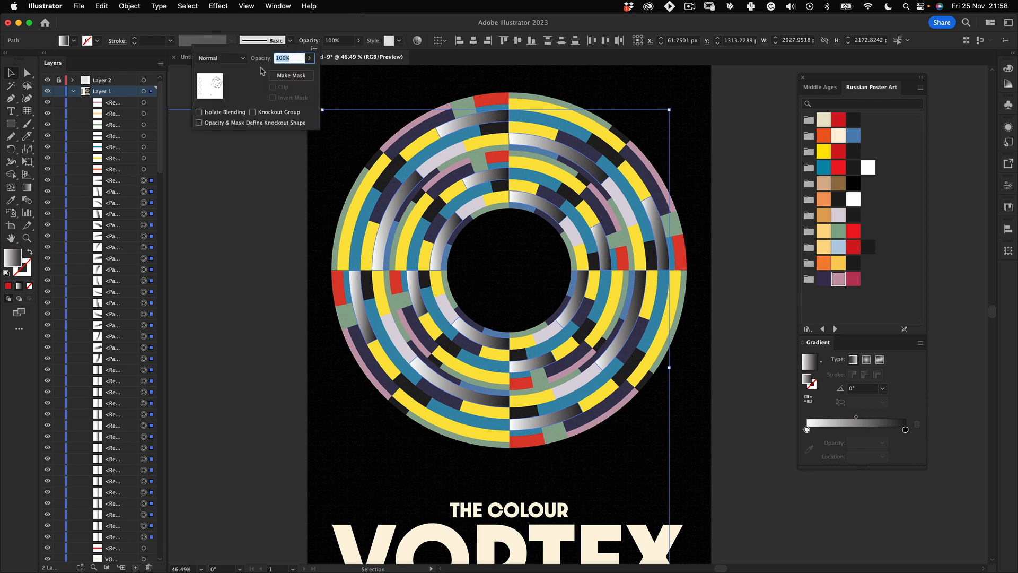
{"action": "left_click", "coordinate": [239, 59]}
{"action": "left_click", "coordinate": [237, 94]}
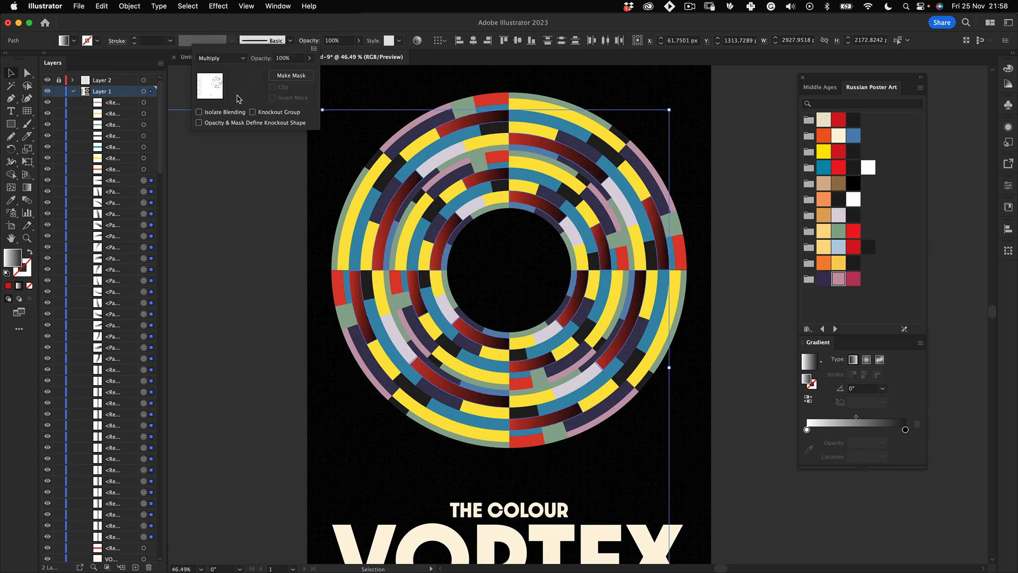
{"action": "left_click", "coordinate": [265, 258]}
Undo the Multiply blending and the gradient fill so the ring segments are plain red, and clear the selection
{"action": "key", "text": "z"}
{"action": "left_click_drag", "start_coordinate": [622, 275], "coordinate": [593, 205]}
{"action": "left_click_drag", "start_coordinate": [562, 242], "coordinate": [526, 271]}
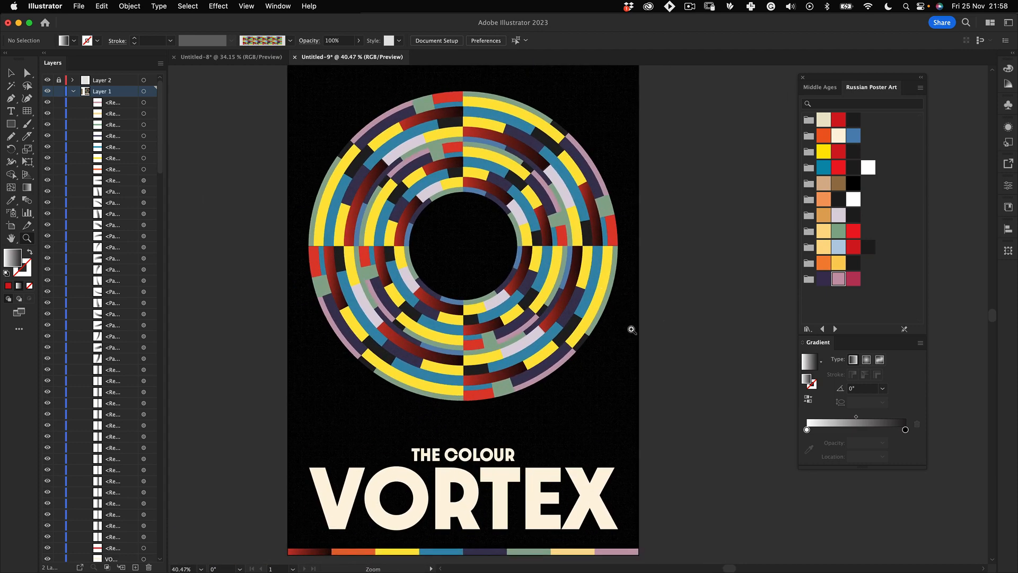
{"action": "key", "text": "v"}
{"action": "left_click", "coordinate": [590, 213]}
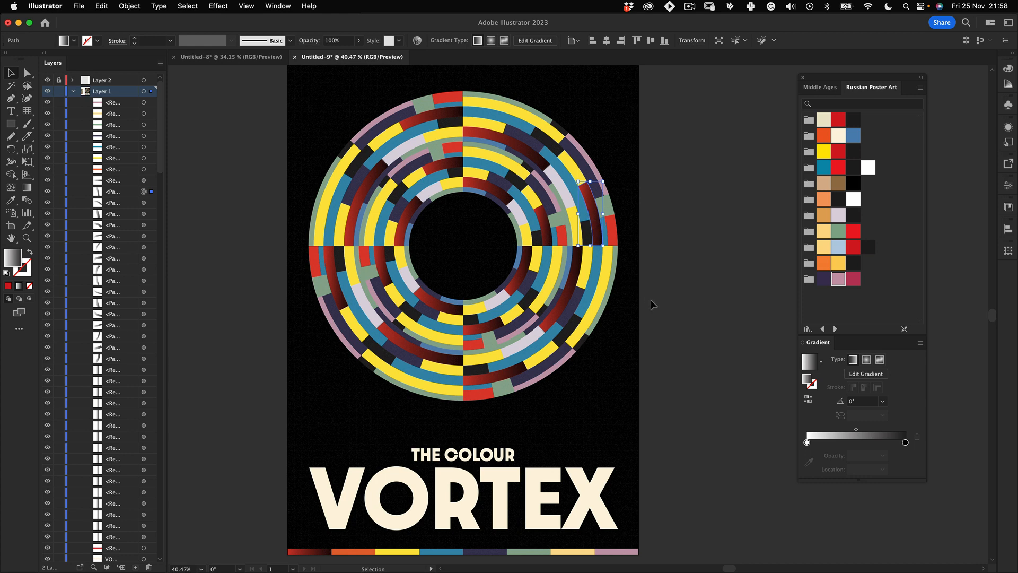
{"action": "left_click", "coordinate": [649, 120]}
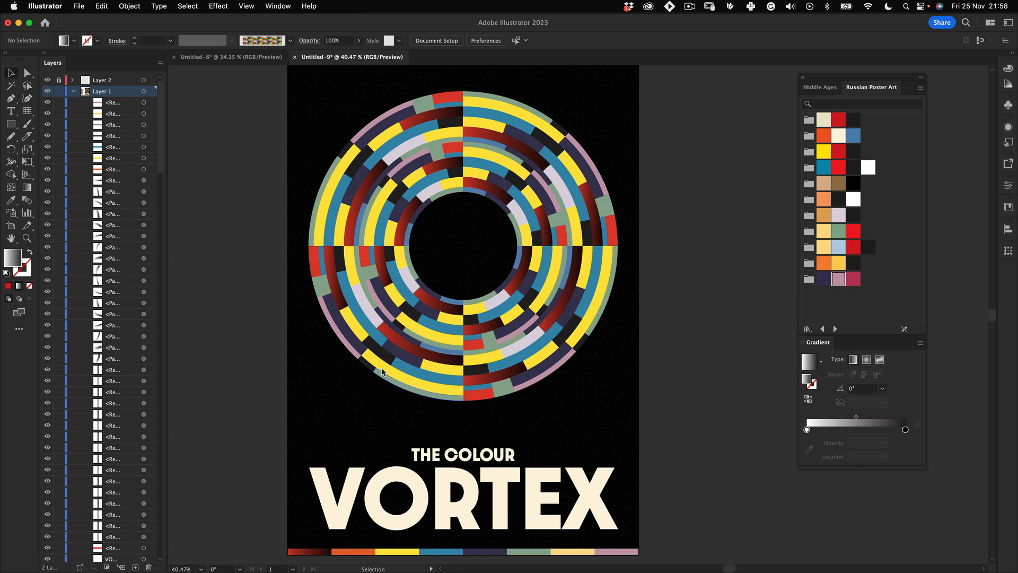
{"action": "key", "text": "super+z"}
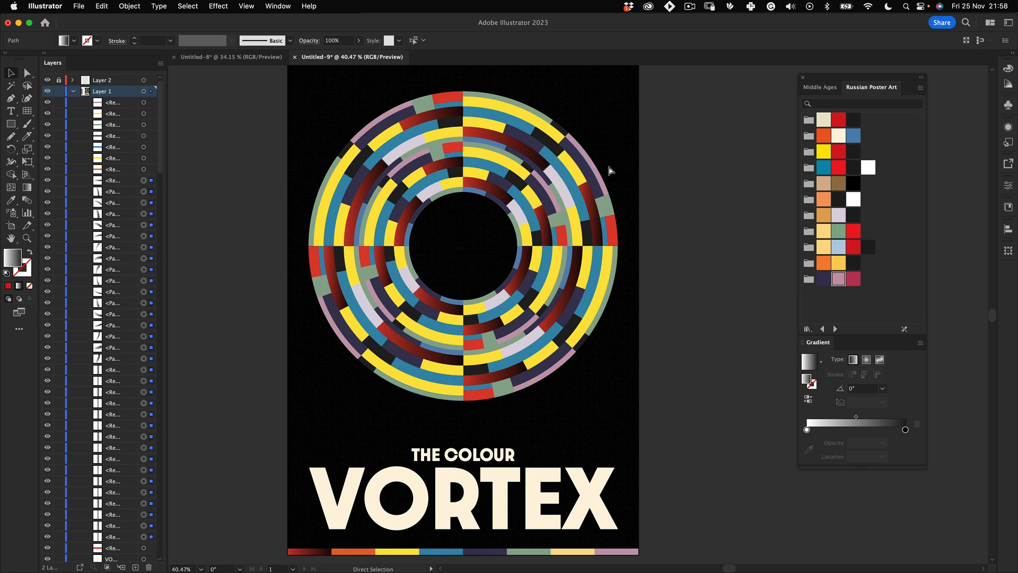
{"action": "key", "text": "shift+super+z"}
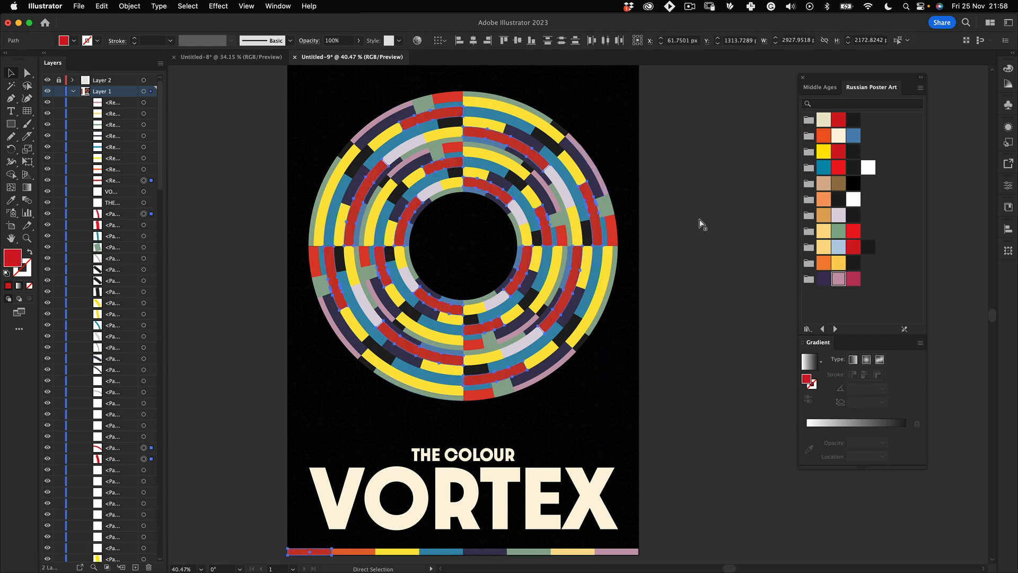
{"action": "left_click", "coordinate": [690, 215]}
Delete the striped pattern artwork lying on the canvas beside the poster
{"action": "left_click", "coordinate": [451, 241], "text": "alt+super"}
{"action": "left_click_drag", "start_coordinate": [455, 241], "coordinate": [480, 257]}
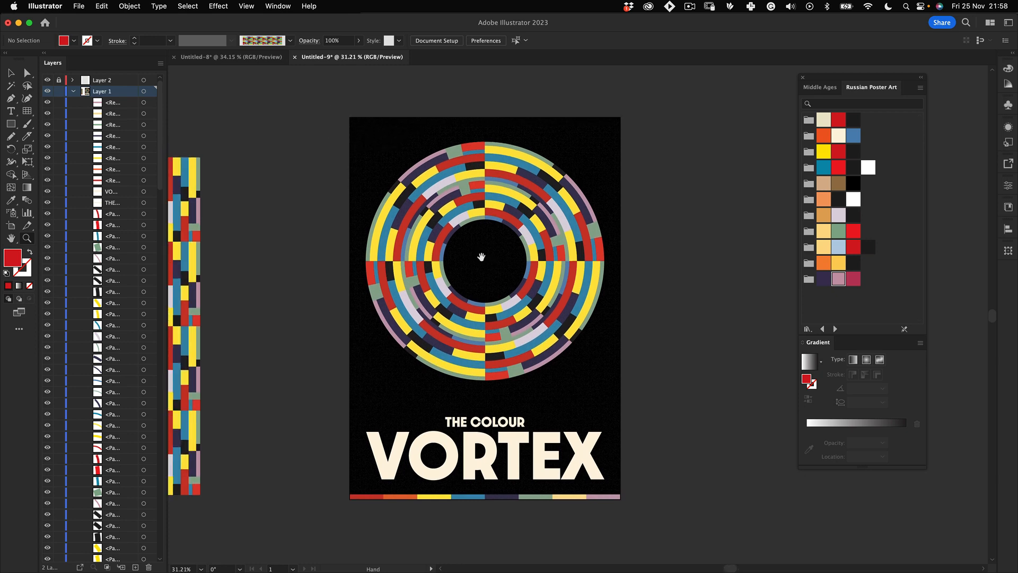
{"action": "left_click", "coordinate": [487, 257], "text": "alt+super"}
{"action": "left_click_drag", "start_coordinate": [347, 262], "coordinate": [421, 250]}
{"action": "left_click_drag", "start_coordinate": [388, 140], "coordinate": [245, 501]}
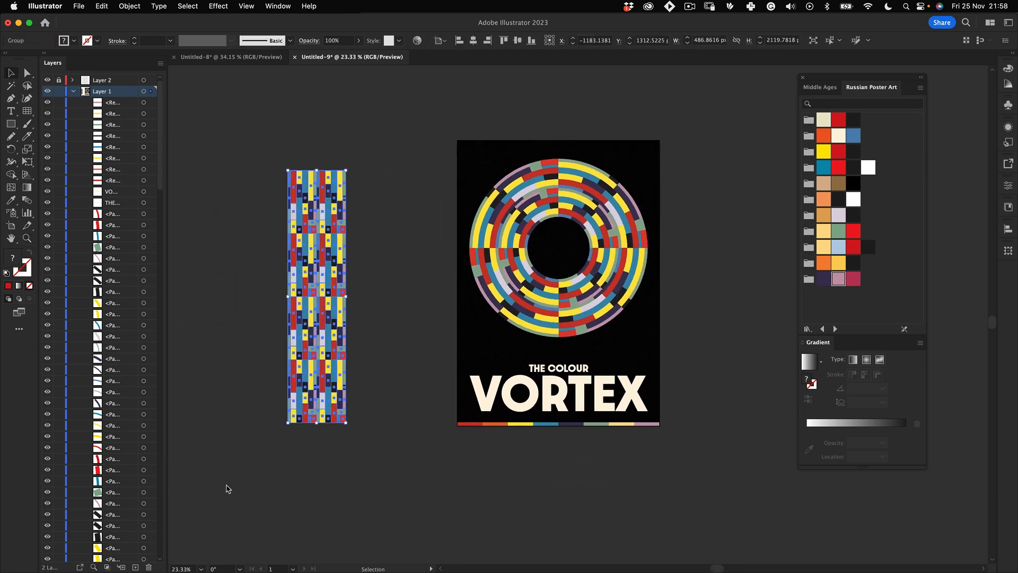
{"action": "key", "text": "Delete"}
Centre the finished poster in view and close the floating swatch libraries and gradient settings
{"action": "left_click_drag", "start_coordinate": [553, 300], "coordinate": [422, 302]}
{"action": "left_click", "coordinate": [440, 283], "text": "super"}
{"action": "left_click_drag", "start_coordinate": [438, 266], "coordinate": [473, 271]}
{"action": "left_click", "coordinate": [473, 271], "text": "super"}
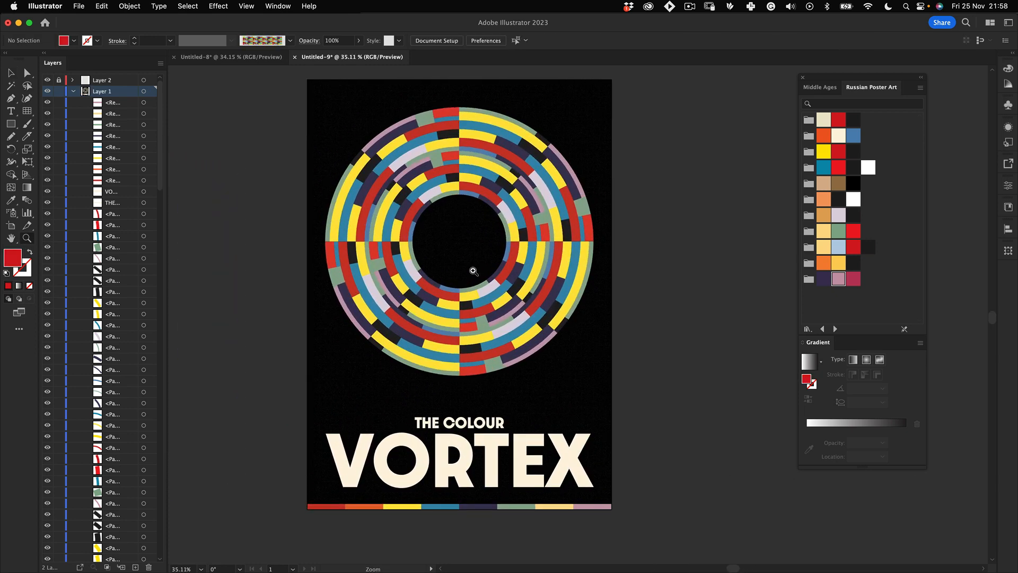
{"action": "left_click", "coordinate": [803, 78]}
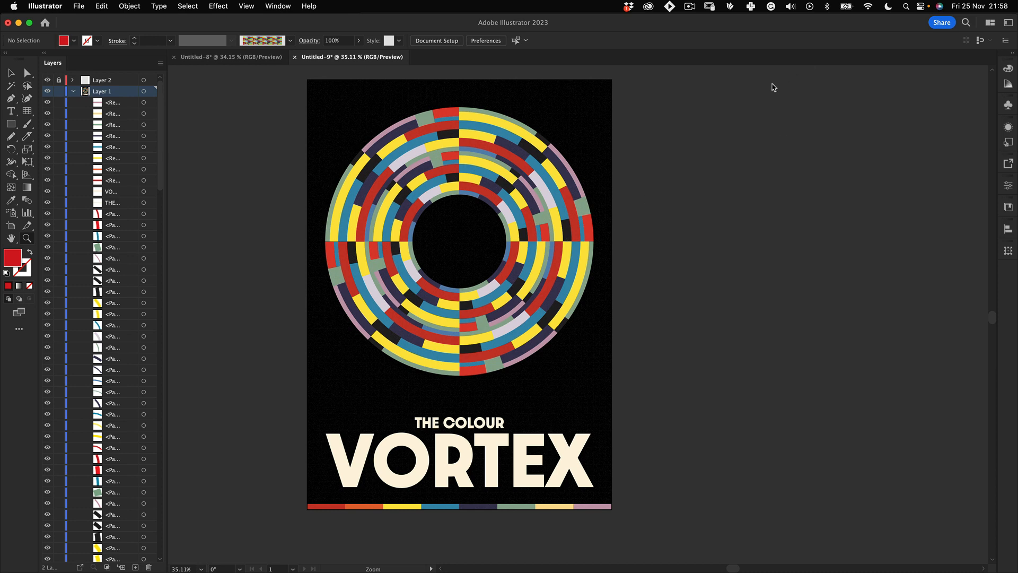